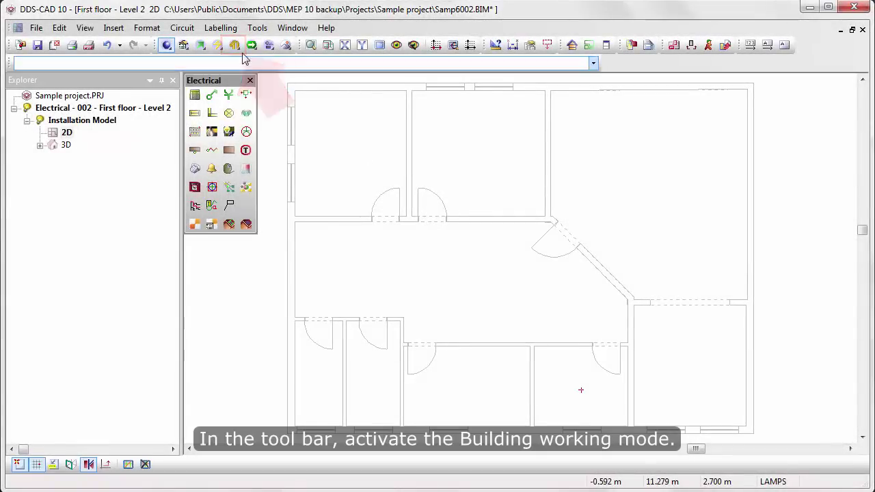
- In Building mode, bring up Suspended Ceiling settings for 2.700 m height with centred placement
left_click(234, 45)
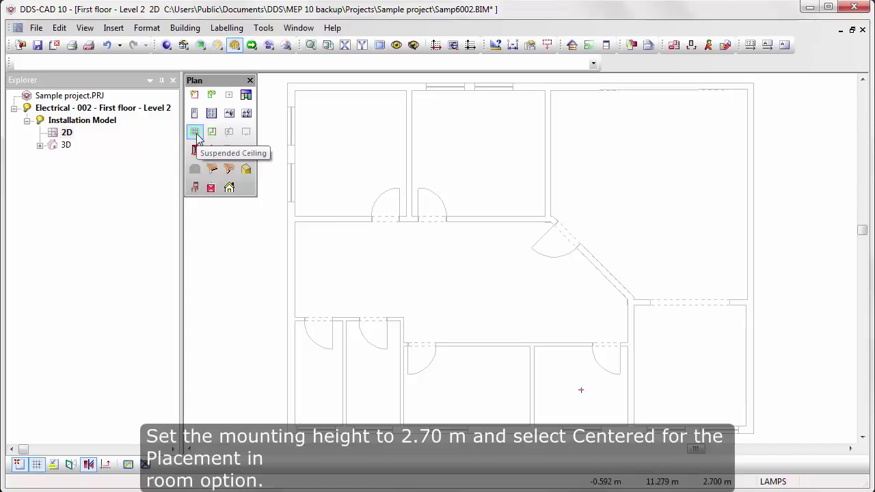
left_click(195, 132)
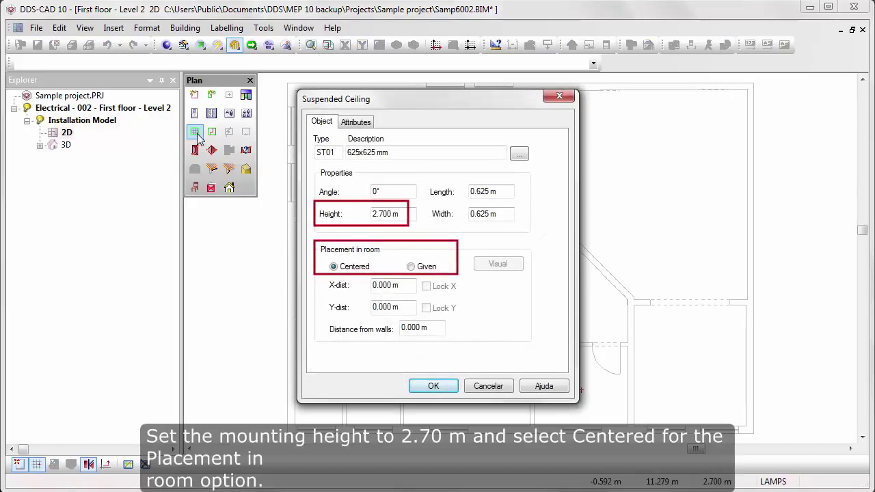
- Place 2.700 m centred ceiling grids in both top offices, two small bottom-left rooms and bottom-middle room
left_click(431, 385)
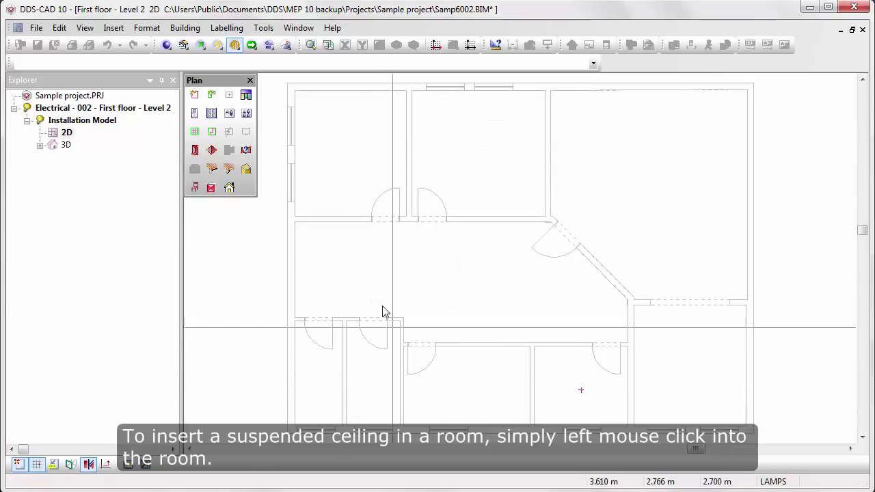
left_click(339, 190)
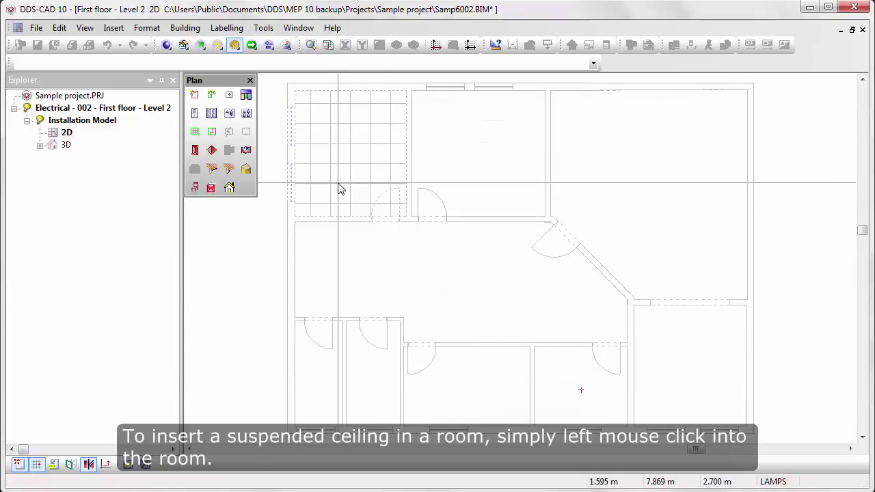
left_click(462, 169)
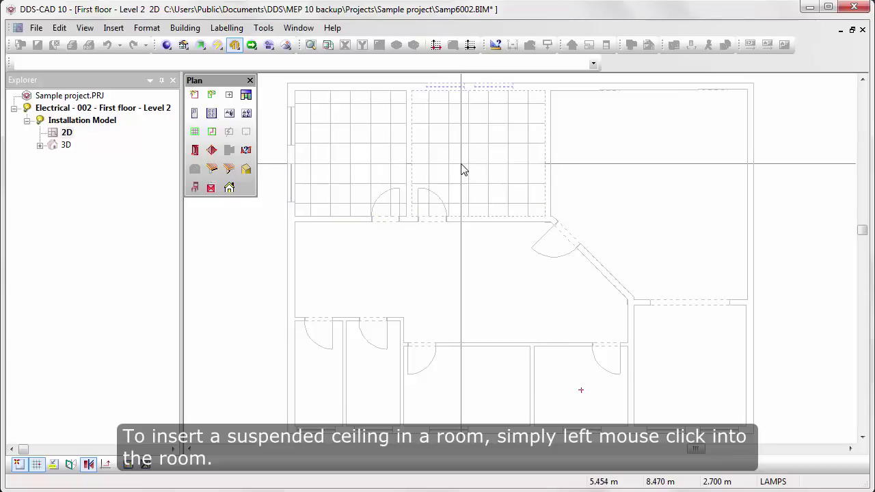
left_click(325, 364)
left_click(366, 371)
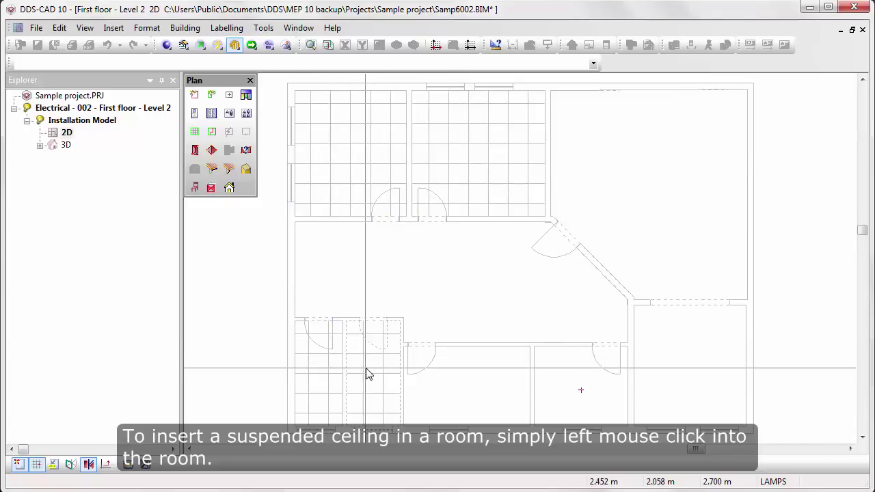
left_click(431, 386)
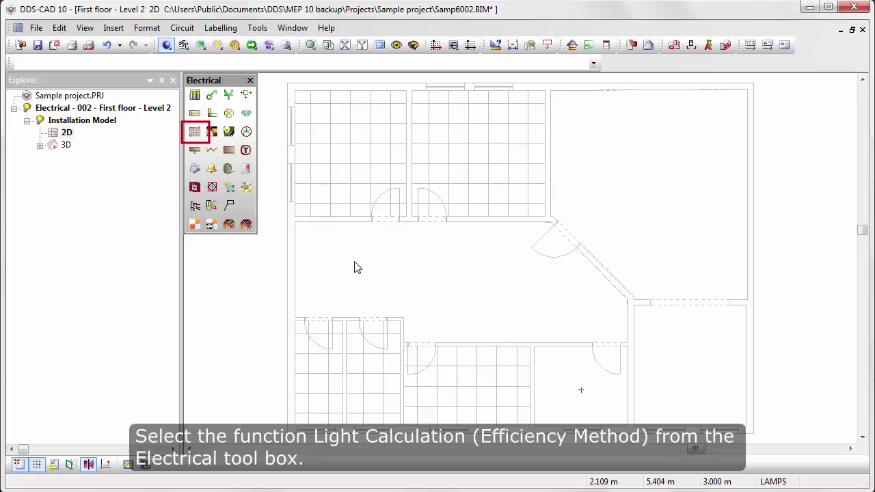
- Start an efficiency-method light calculation for the top-left Office and accept its room data
left_click(195, 134)
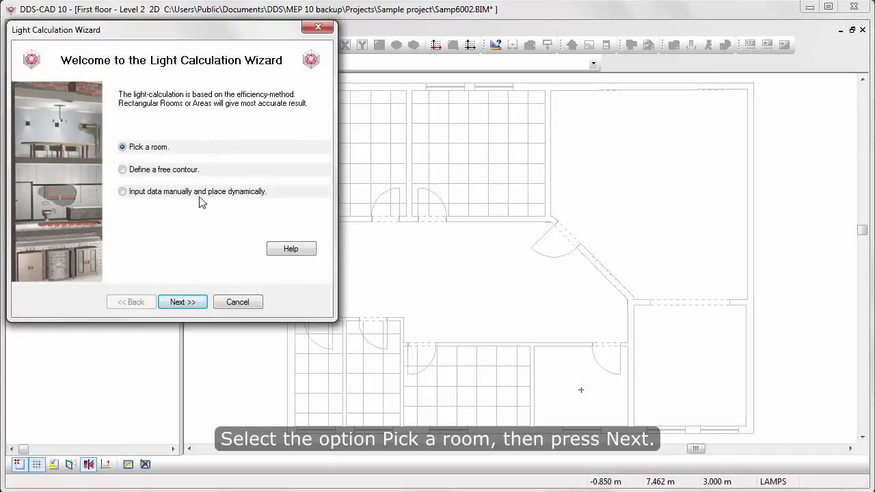
left_click(197, 302)
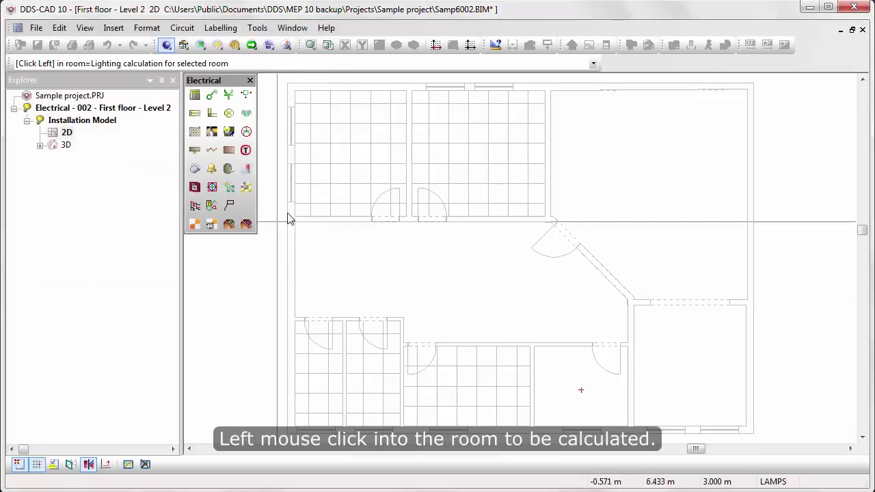
left_click(324, 187)
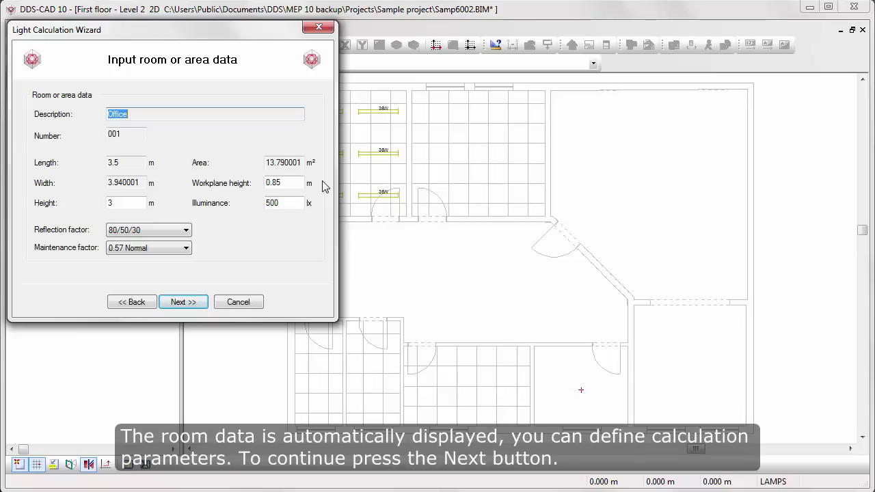
left_click(203, 304)
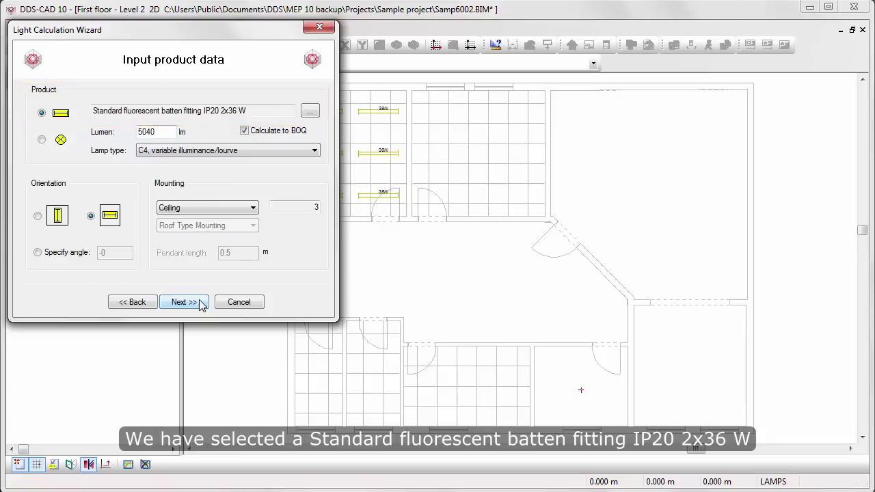
- Mount the fittings in the suspended ceiling and place six 2x36 W battens (about 534 lx)
left_click(249, 209)
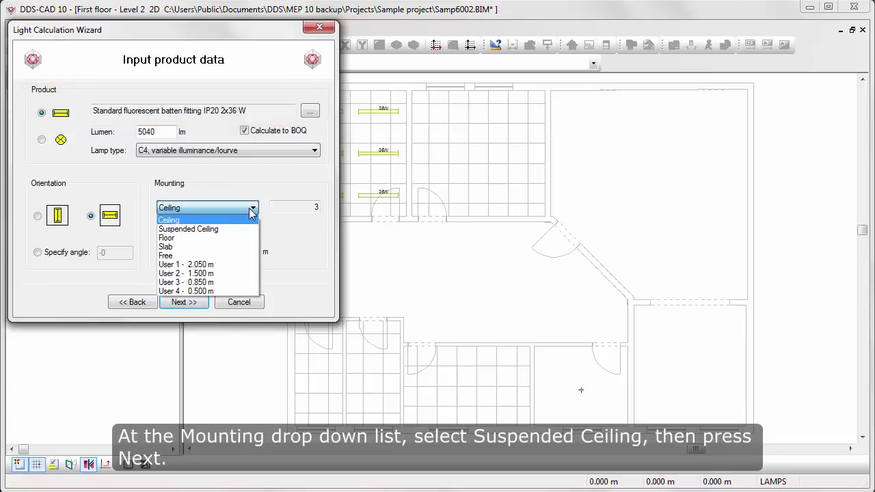
left_click(244, 229)
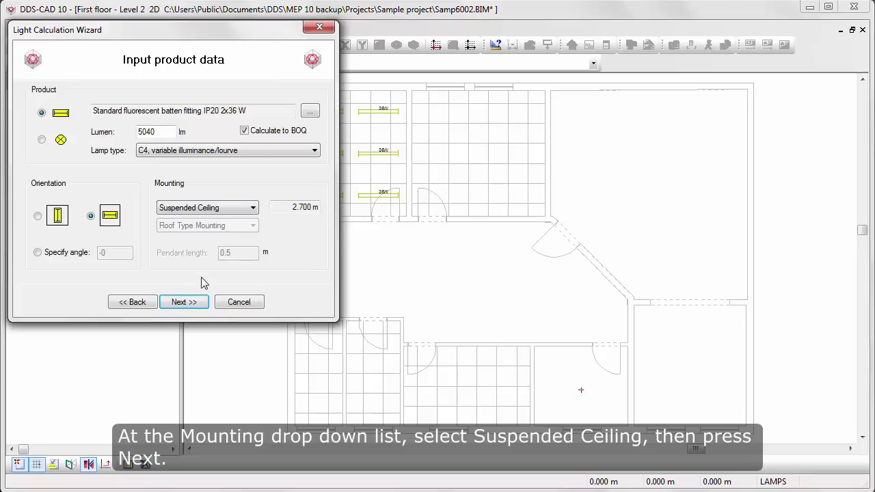
left_click(184, 302)
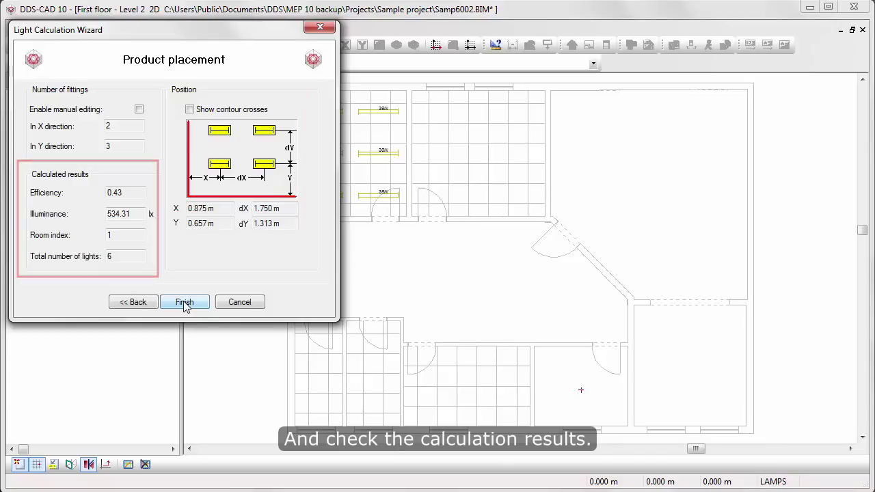
left_click(183, 302)
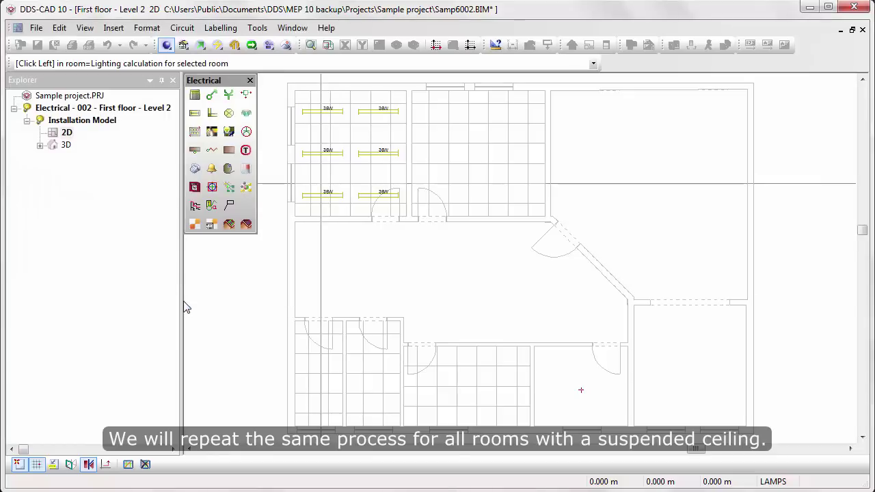
- Place six fluorescent battens in Office II, about 448 lx
left_click(482, 164)
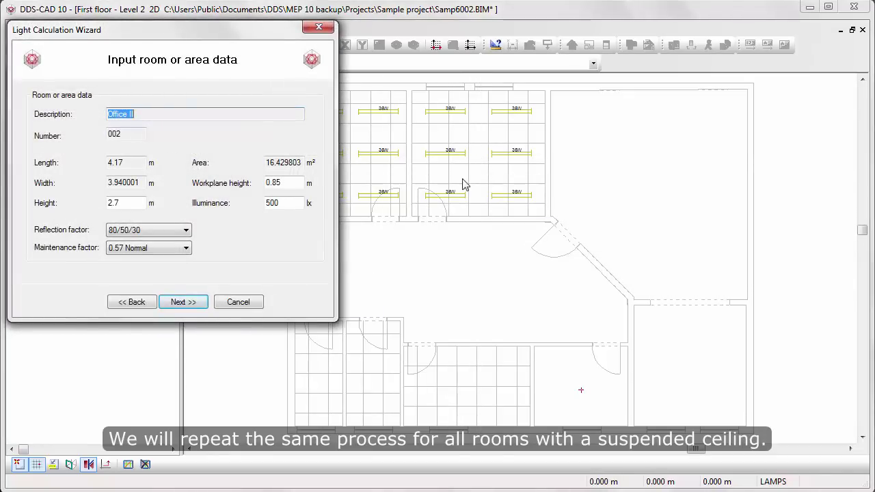
left_click(201, 302)
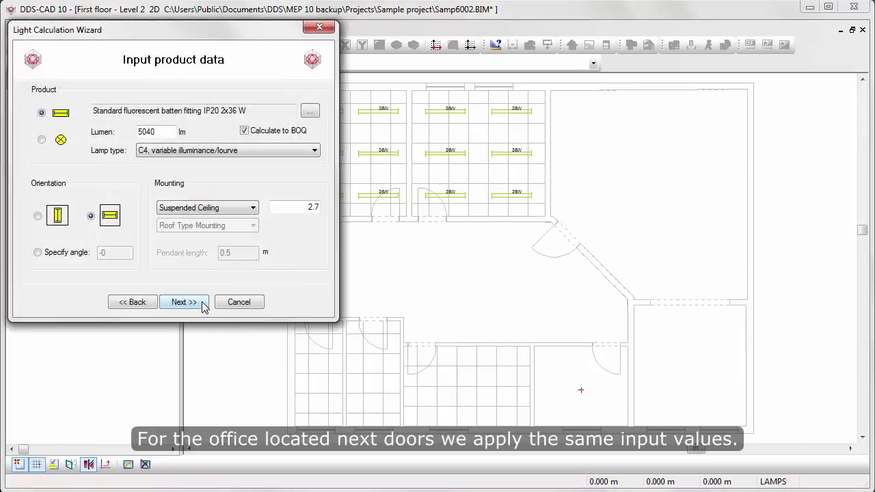
left_click(185, 302)
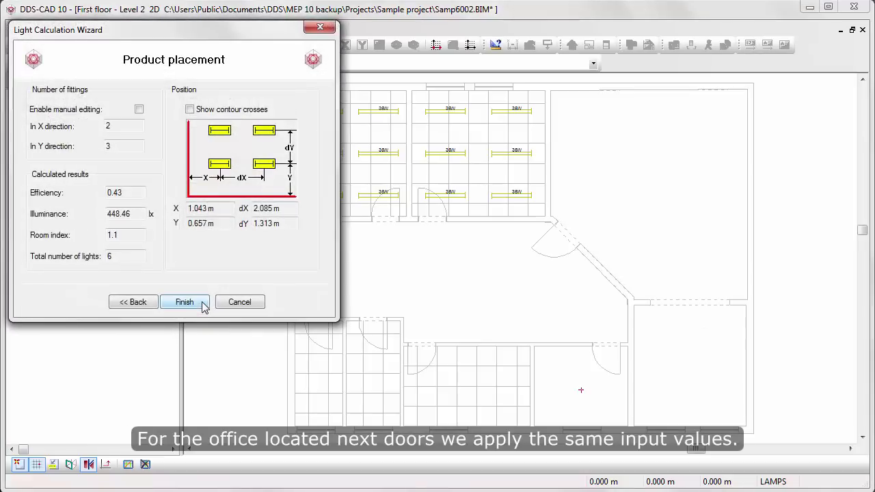
left_click(203, 305)
- Light the Tea Kitchen for 150 lux, leaving a single fitting
left_click(489, 375)
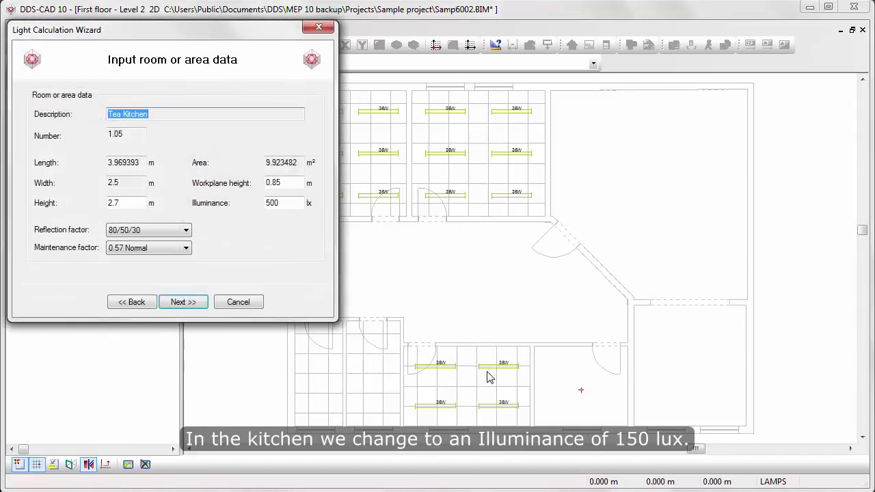
double_click(272, 203)
type("150")
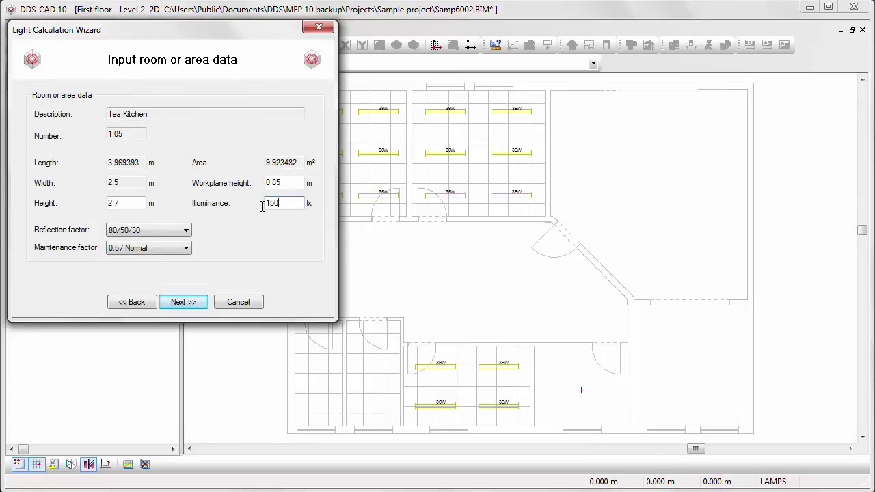
left_click(195, 305)
left_click(181, 302)
left_click(185, 302)
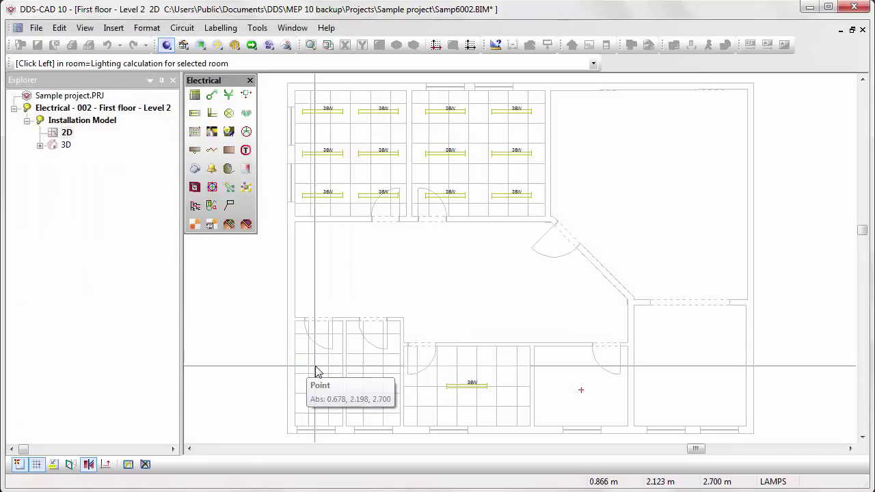
- Light WC-M with two round lamps using the 0.80 Very clean maintenance factor
left_click(319, 370)
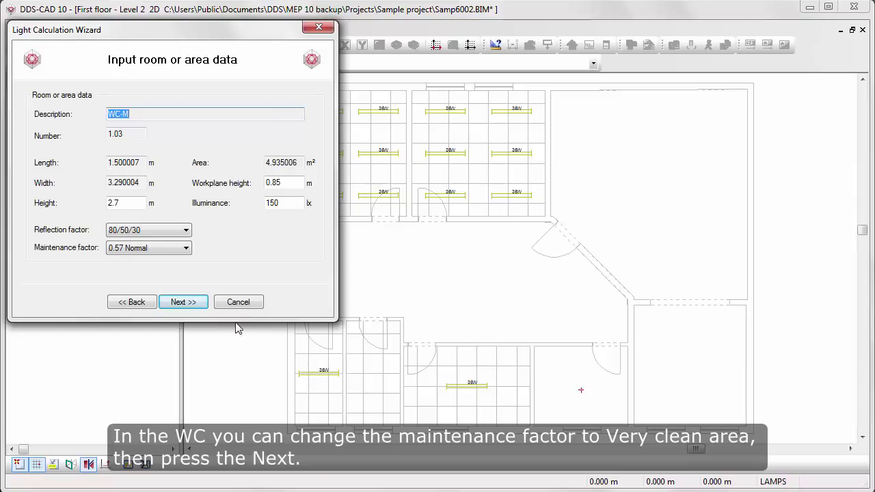
left_click(174, 250)
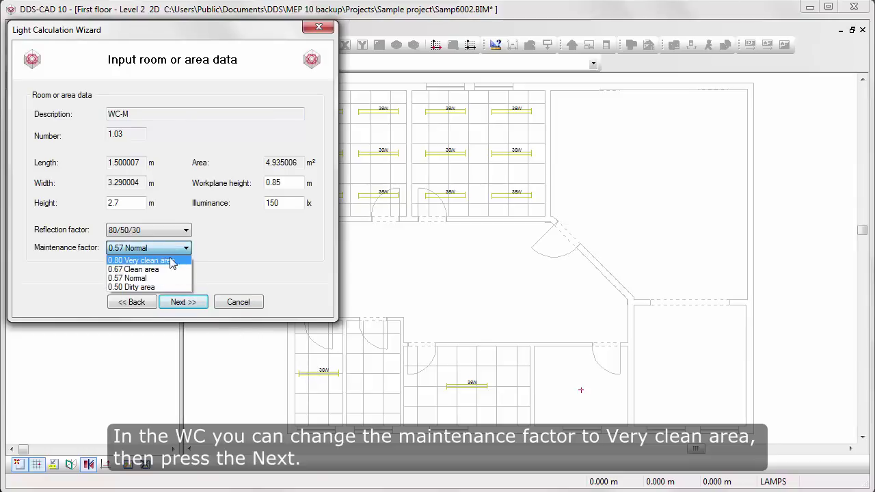
left_click(171, 260)
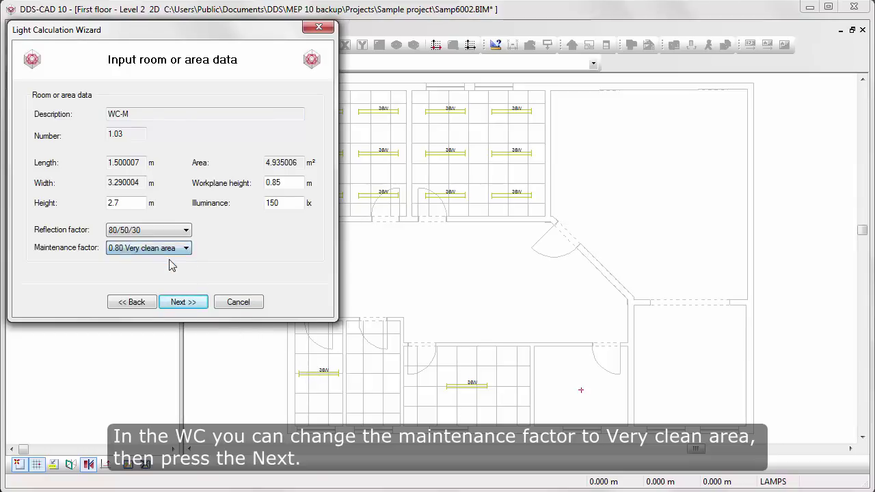
left_click(191, 302)
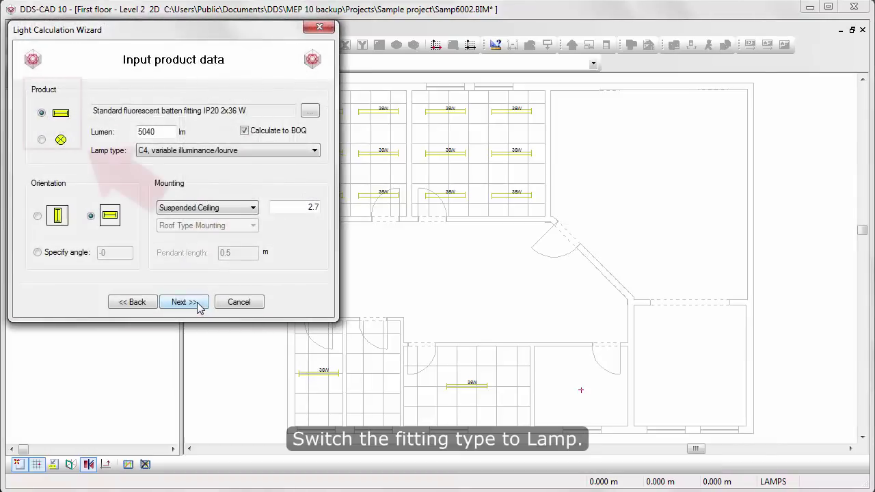
left_click(41, 141)
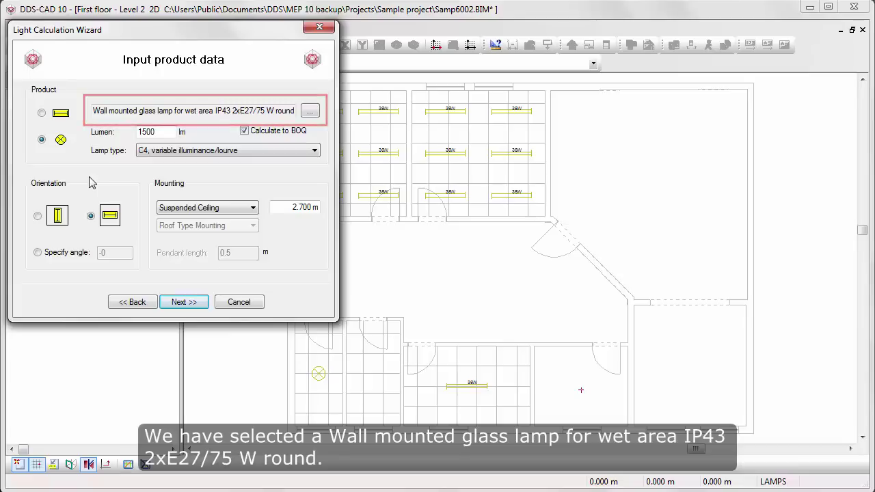
left_click(185, 303)
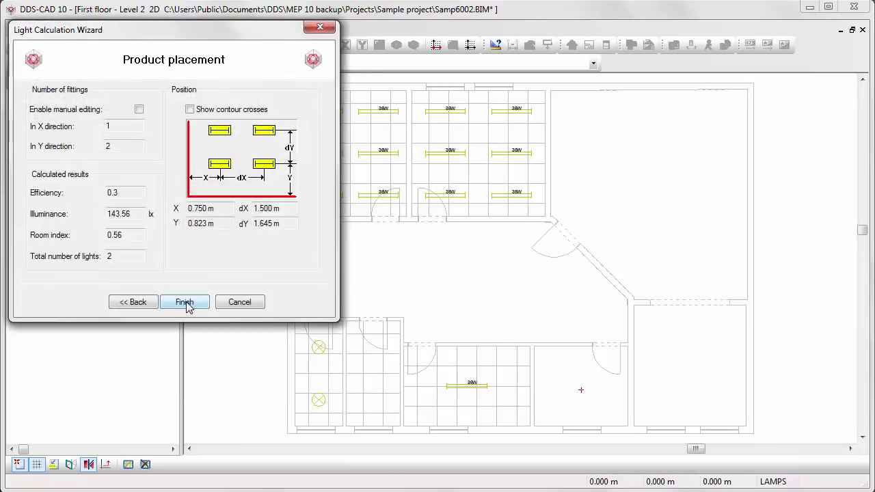
left_click(184, 303)
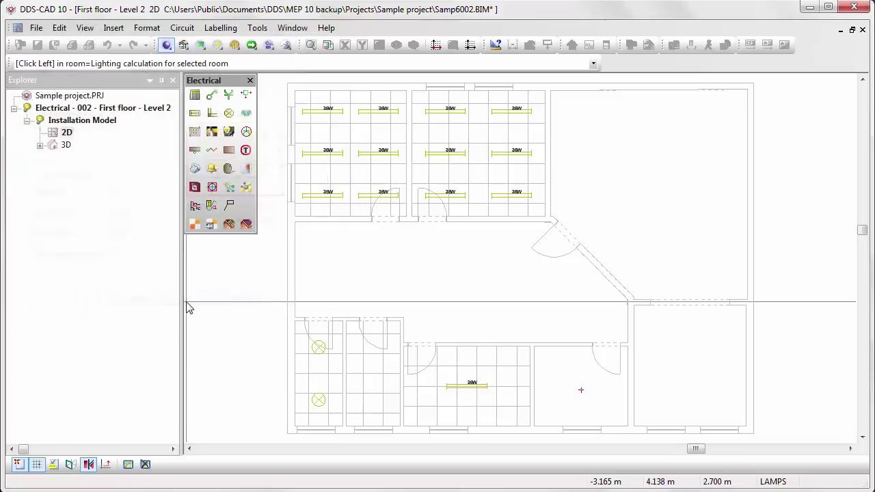
- Place the round wet-area lamps in WC-W and finish the lighting calculation
left_click(373, 394)
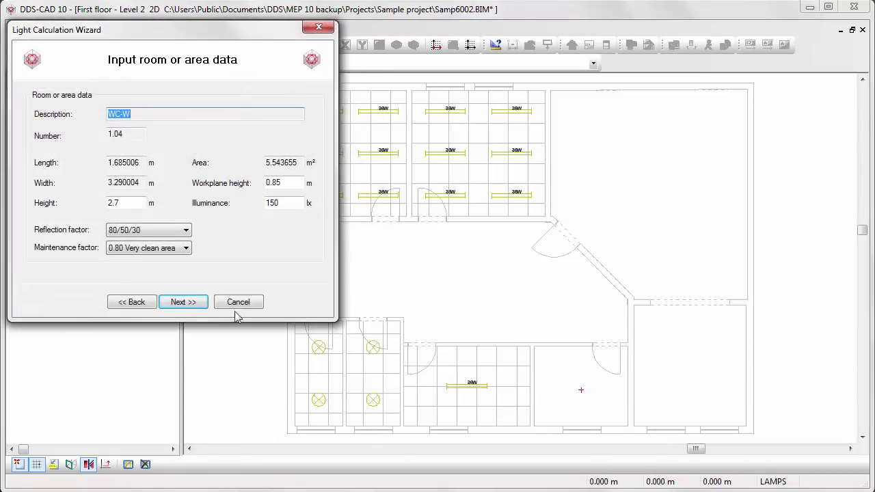
left_click(208, 301)
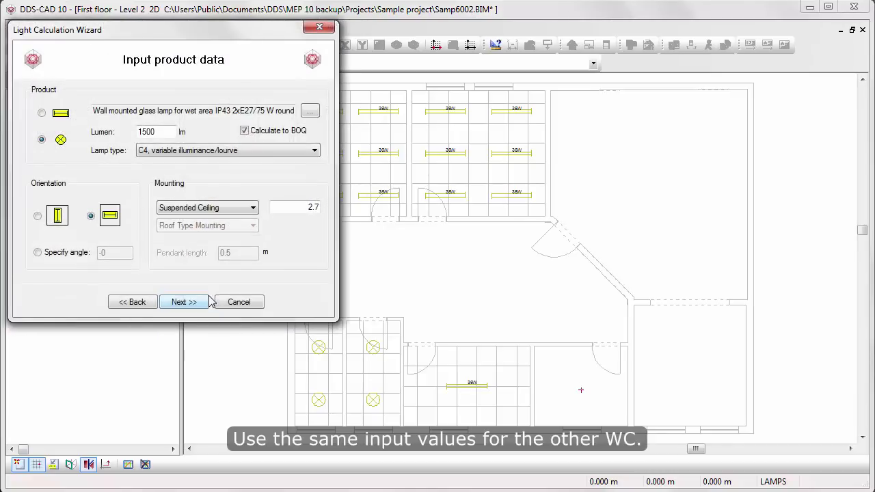
left_click(205, 303)
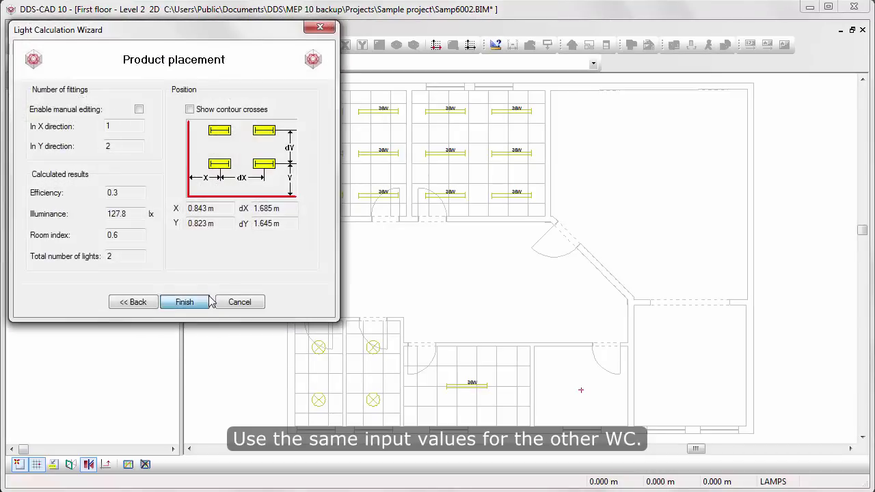
left_click(205, 302)
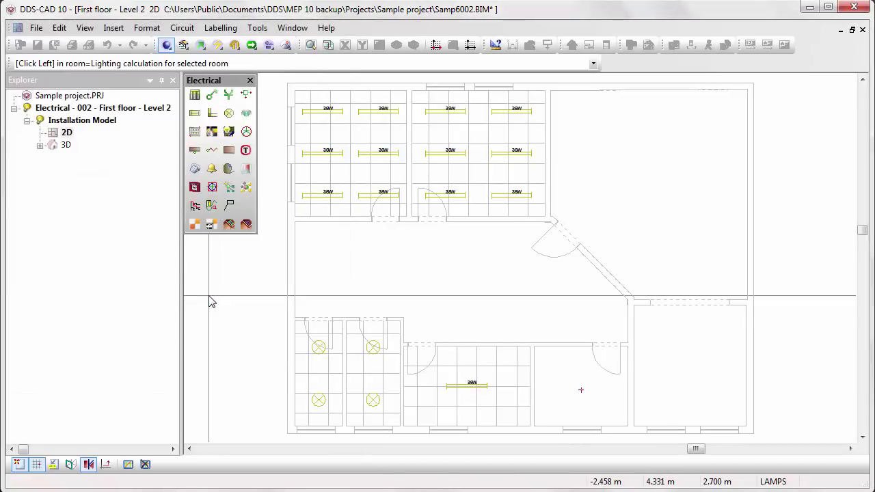
- Reopen Office II's light calculation from one of its 38W fittings and send it to print
key("Escape")
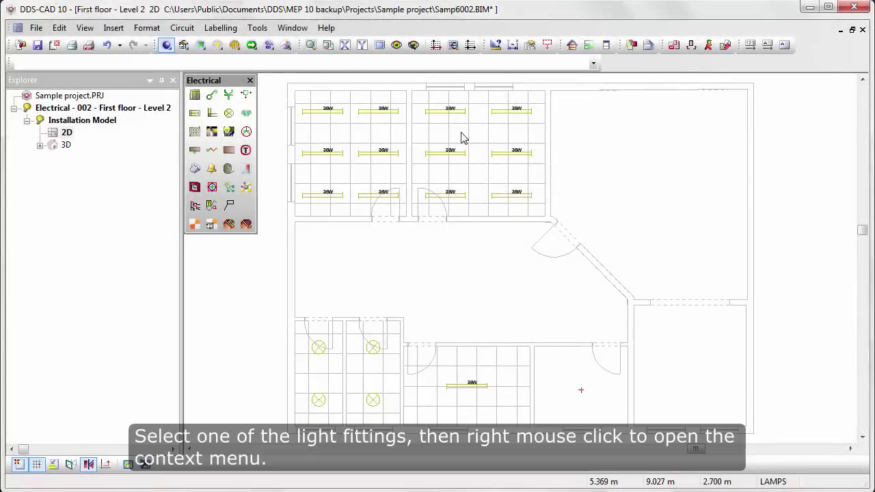
left_click(465, 117)
right_click(465, 117)
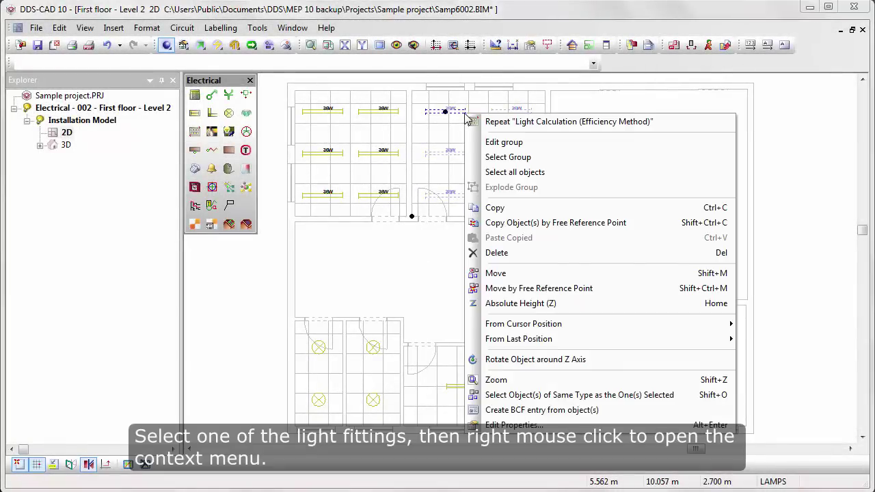
left_click(487, 143)
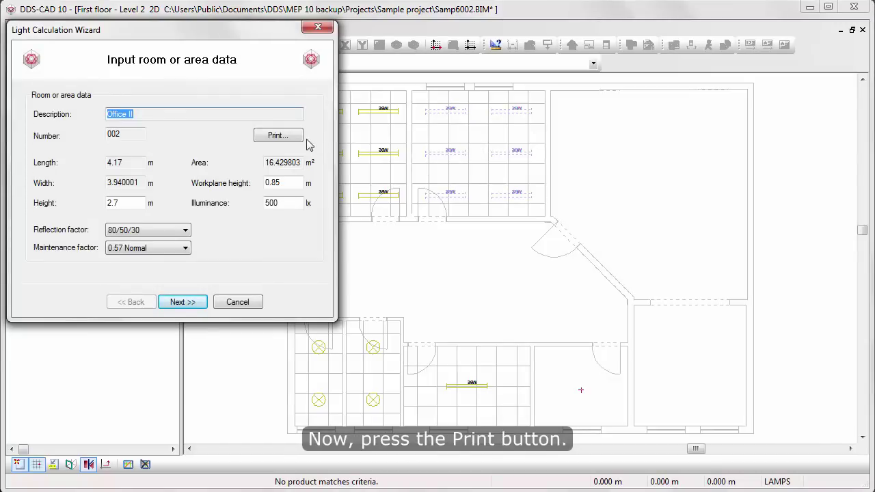
left_click(299, 140)
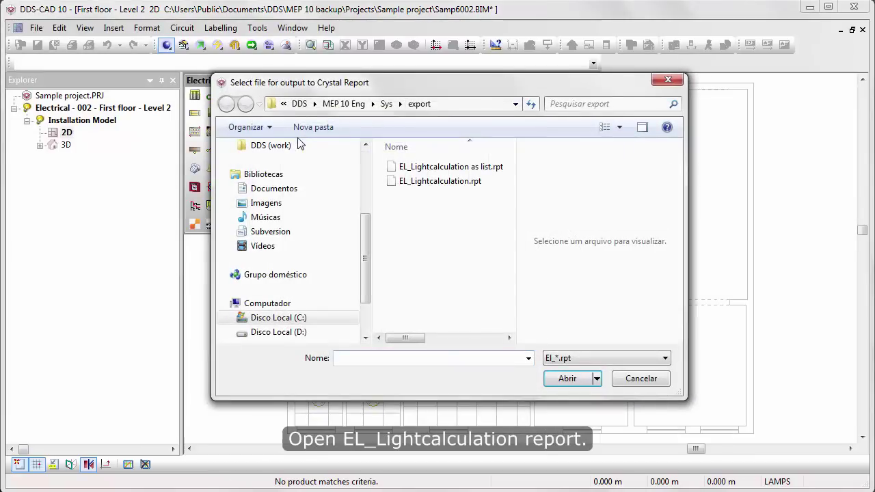
- Open the EL_Lightcalculation report and display it at 75% zoom
double_click(436, 181)
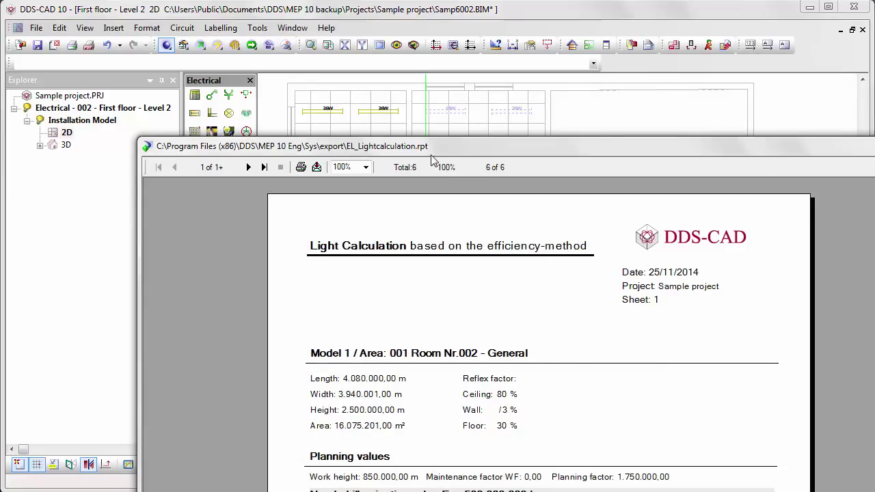
left_click_drag(424, 146, 303, 27)
left_click(246, 50)
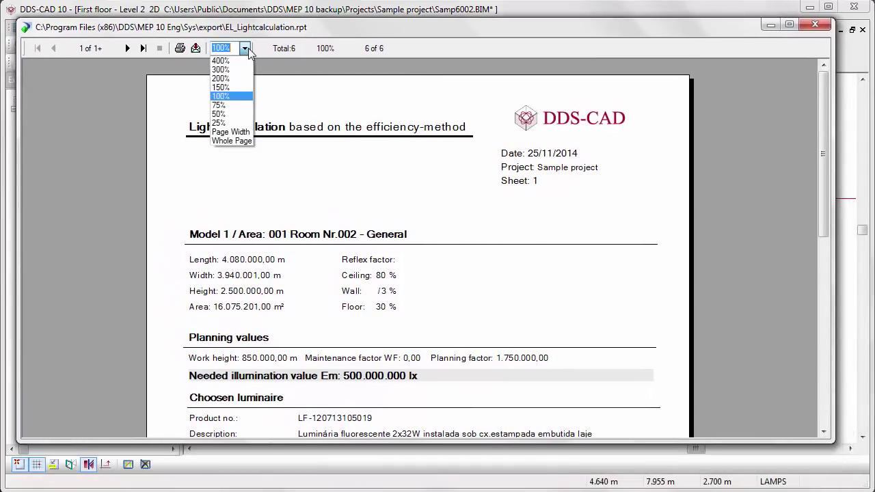
left_click(238, 106)
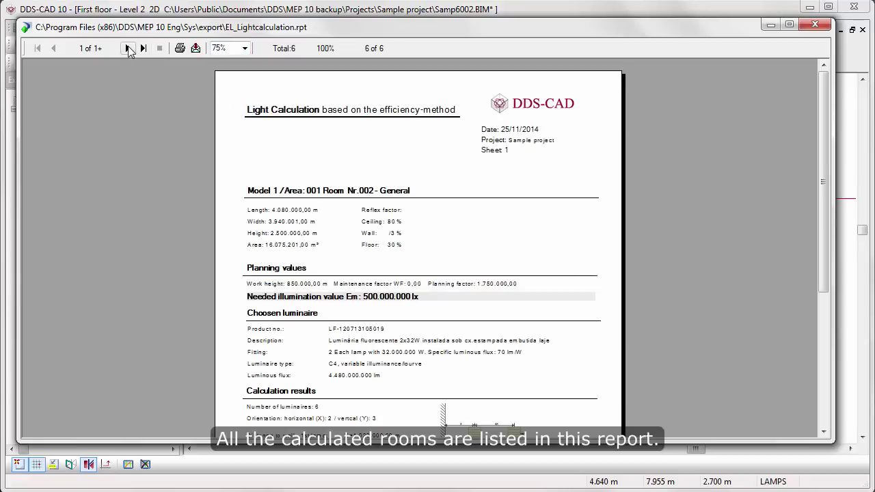
- Page through the report from Office II and the WCs to the Tea Kitchen
left_click(127, 48)
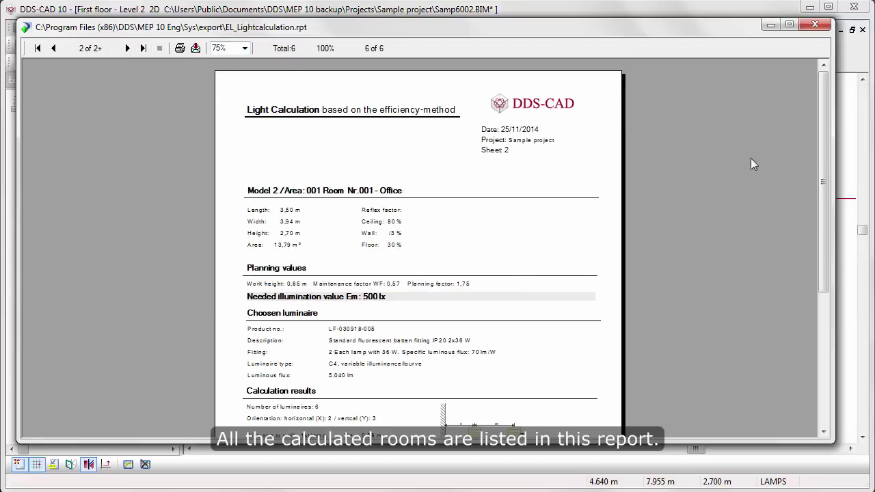
left_click_drag(823, 146, 807, 214)
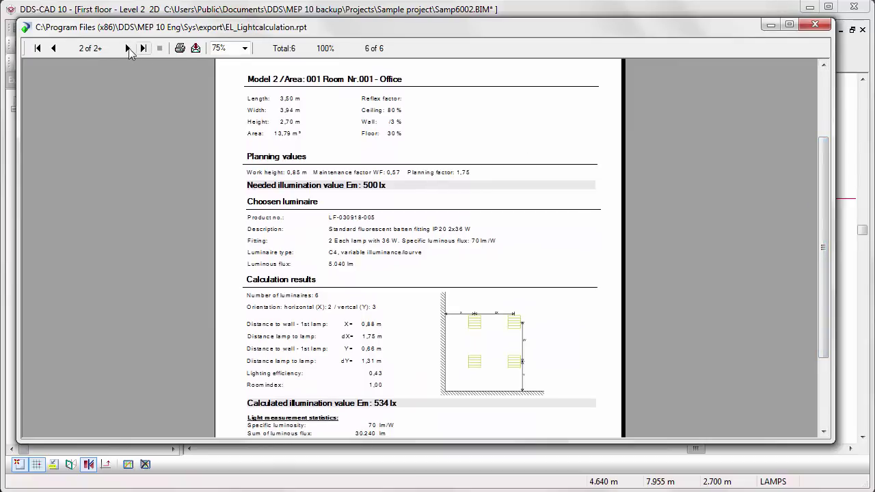
left_click(128, 49)
left_click(128, 48)
left_click(128, 48)
left_click(128, 49)
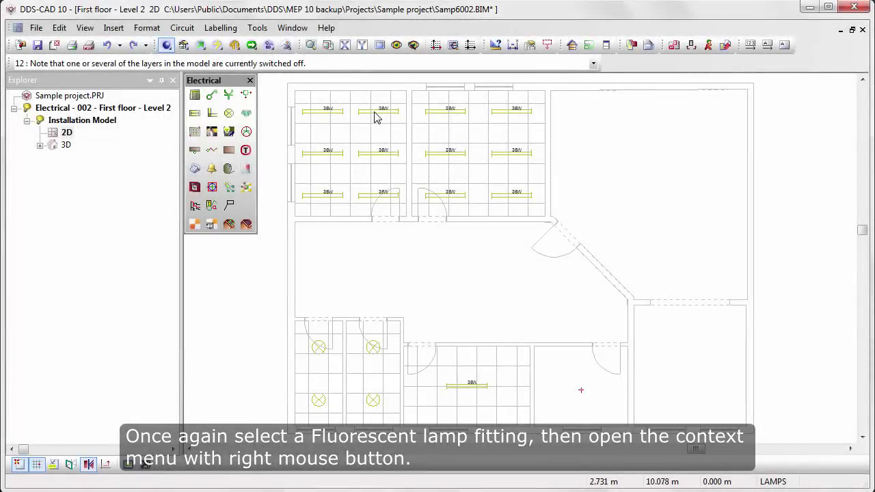
- Select all fluorescent fittings of the same type across the plan and open their properties
left_click(377, 112)
right_click(375, 113)
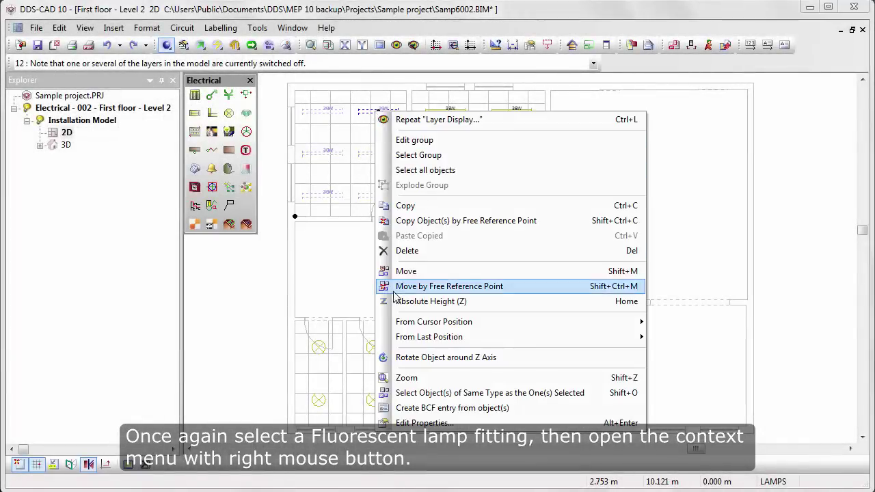
left_click(386, 394)
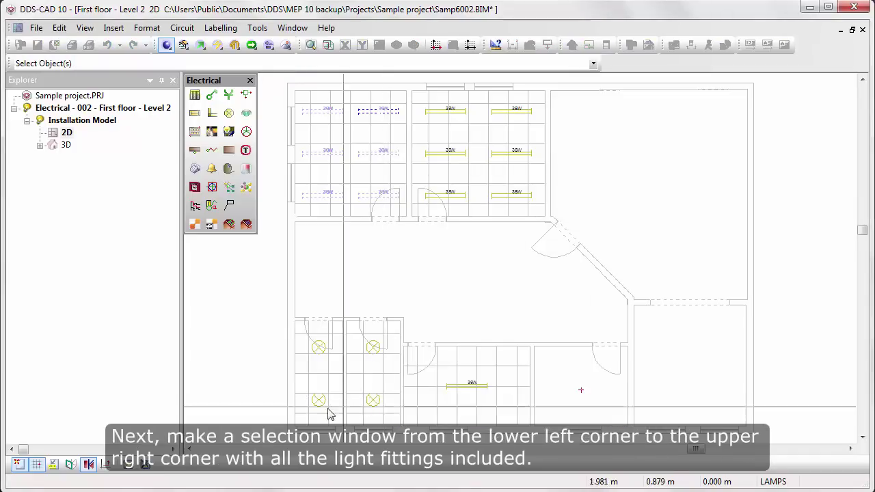
left_click_drag(268, 416, 560, 125)
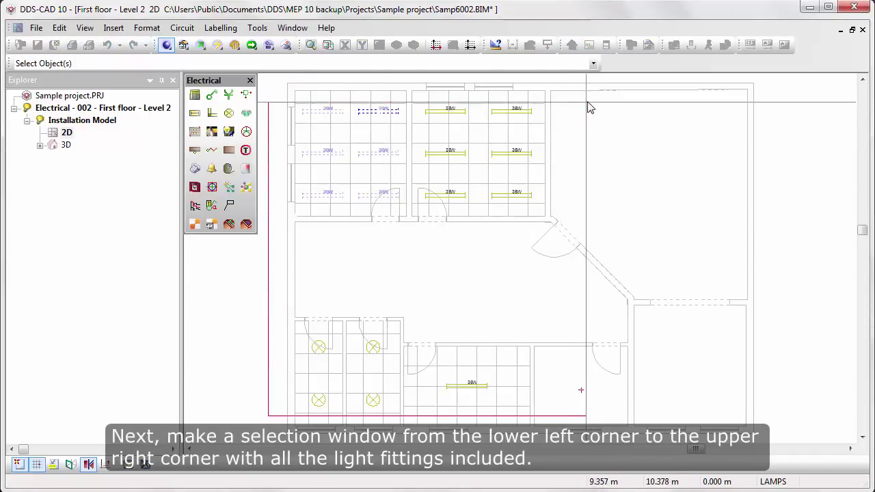
left_click(588, 101)
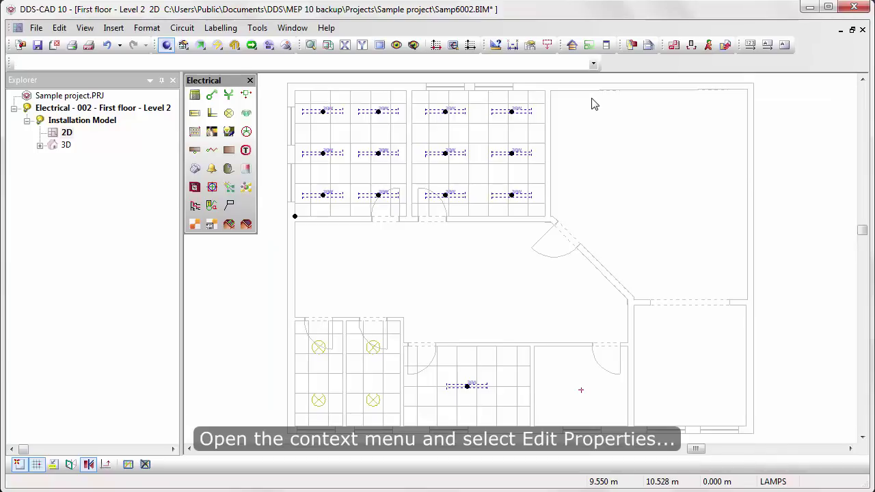
right_click(594, 104)
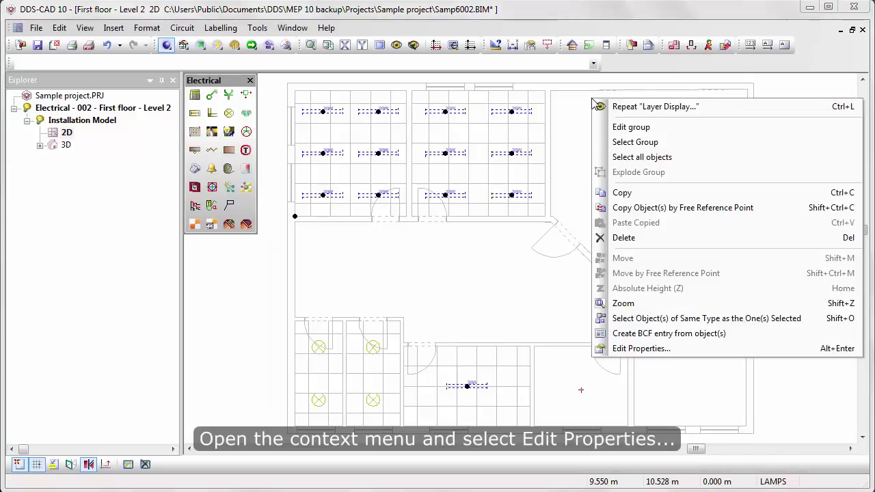
left_click(605, 349)
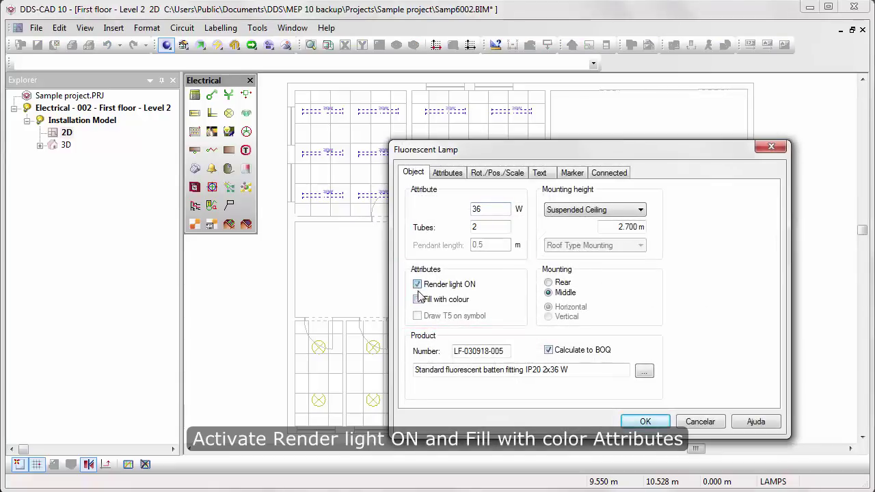
- Apply Render light ON and Fill with colour to the fluorescent fittings, then the four round WC lamps
left_click(643, 422)
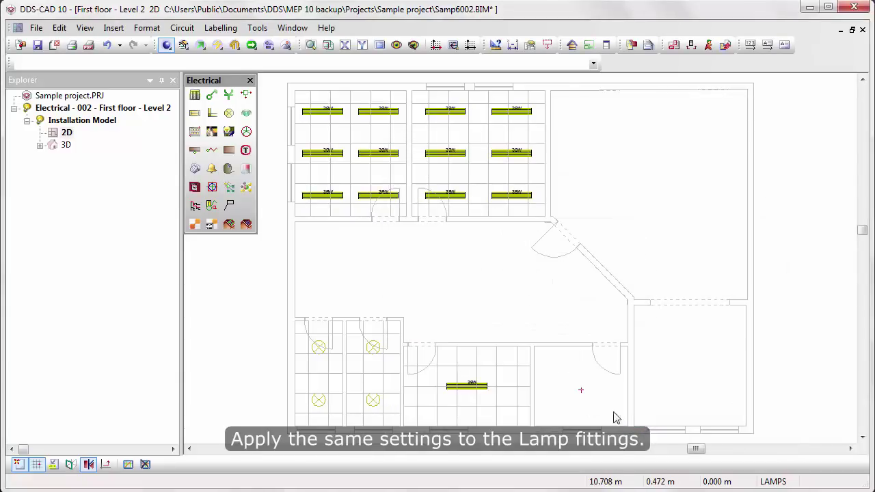
right_click(319, 349)
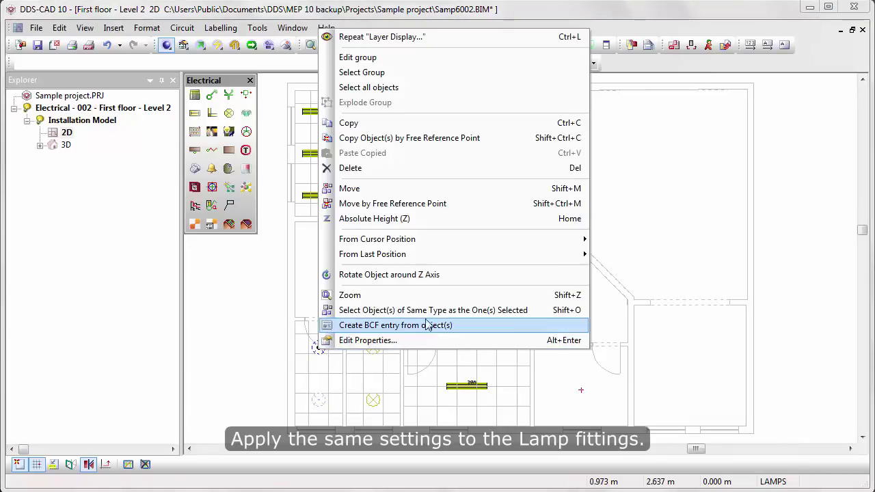
left_click(540, 315)
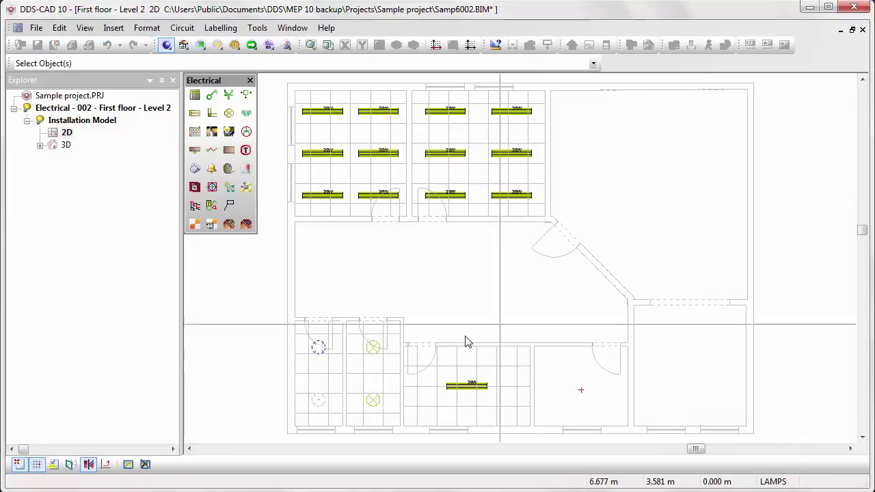
left_click_drag(273, 425, 404, 328)
right_click(592, 108)
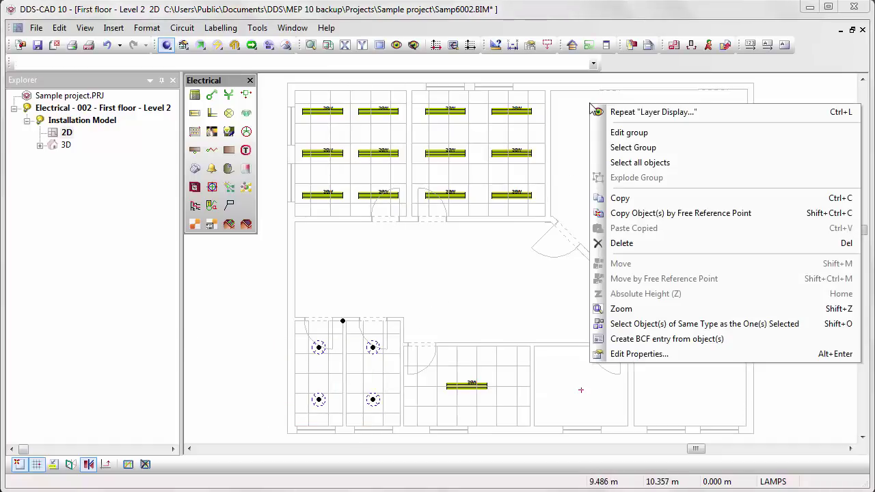
left_click(614, 354)
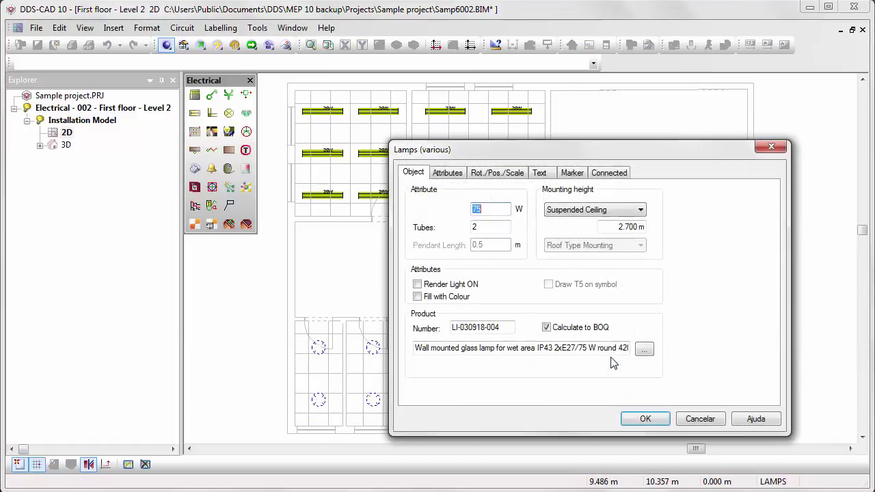
left_click(418, 285)
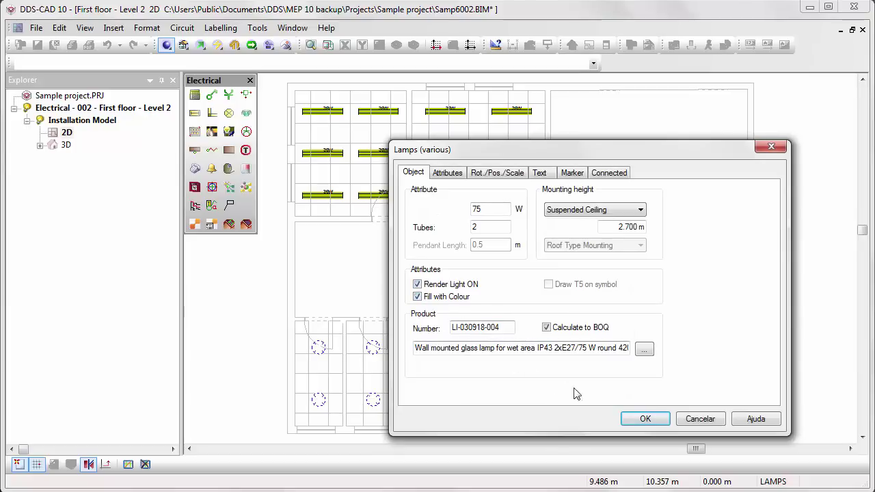
left_click(643, 420)
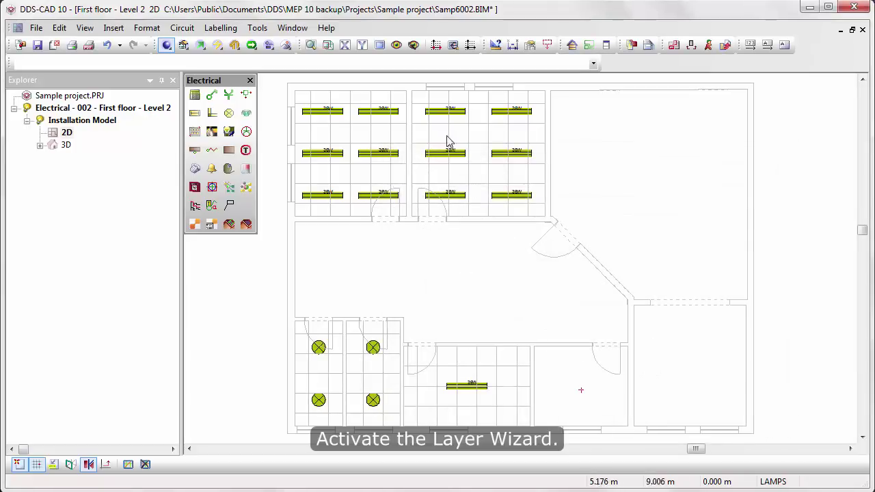
- Hide the Suspended Ceiling layer with the Layer Wizard
left_click(413, 46)
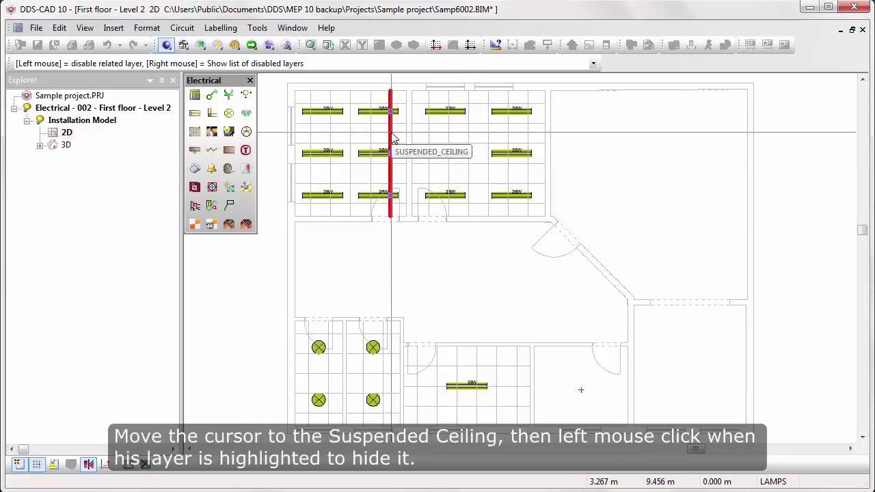
left_click(393, 138)
key("Escape")
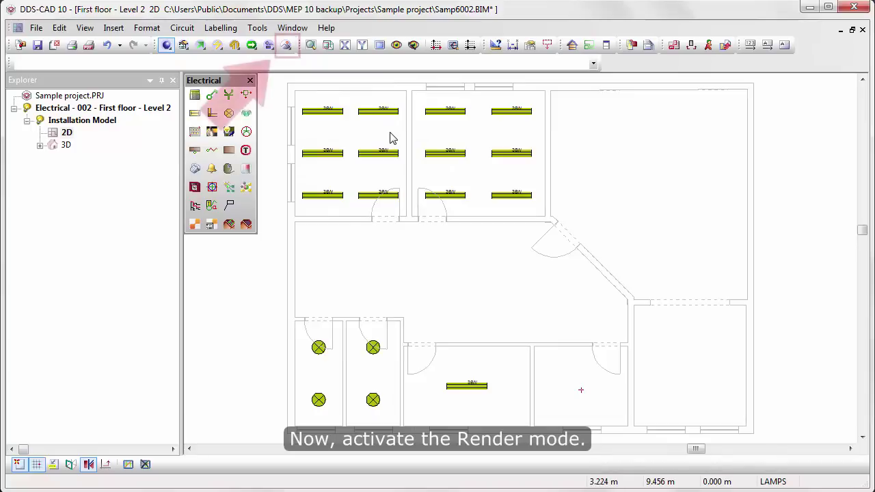
- Orbit the 3D view and produce an advanced raytraced render of the lit rooms
left_click(286, 45)
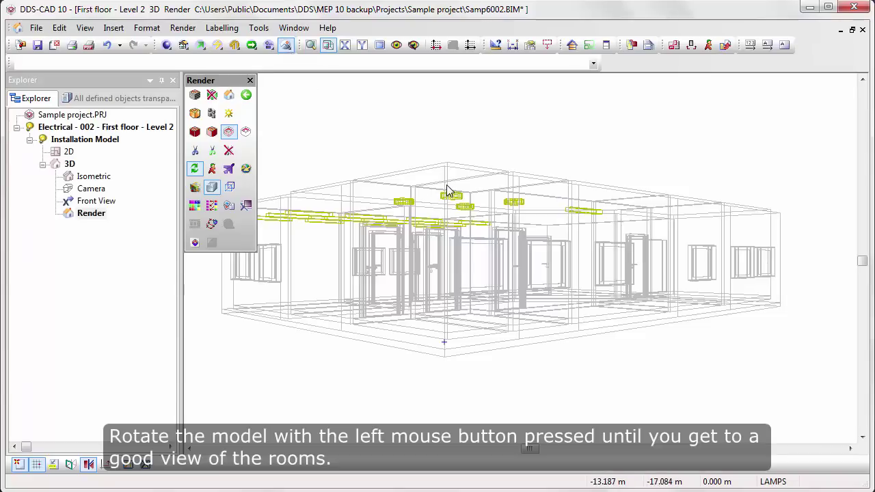
left_click_drag(443, 186, 503, 228)
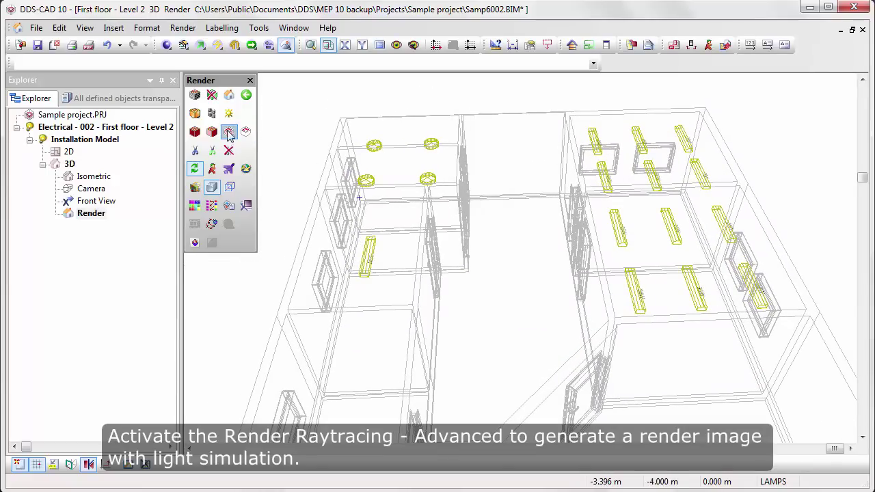
left_click(196, 115)
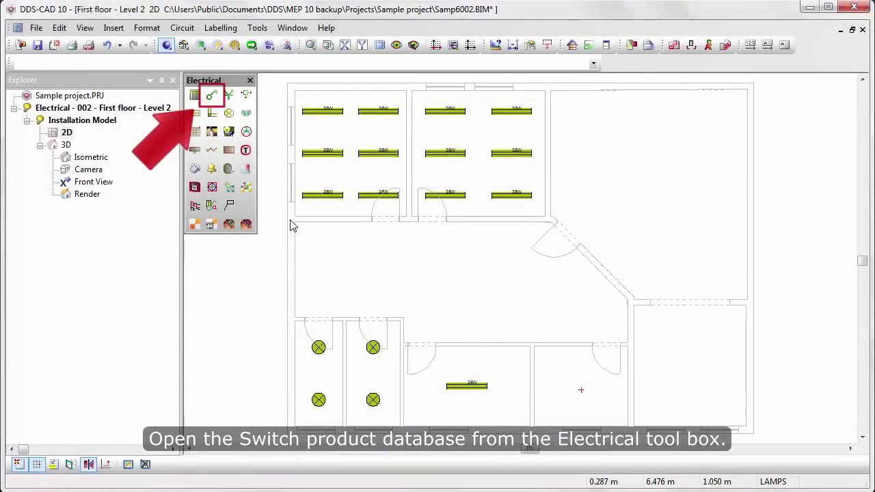
left_click(214, 98)
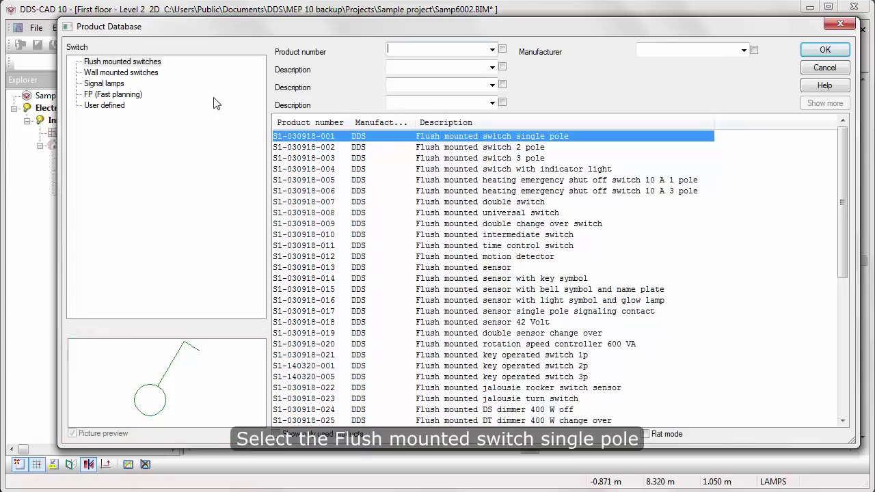
left_click(807, 53)
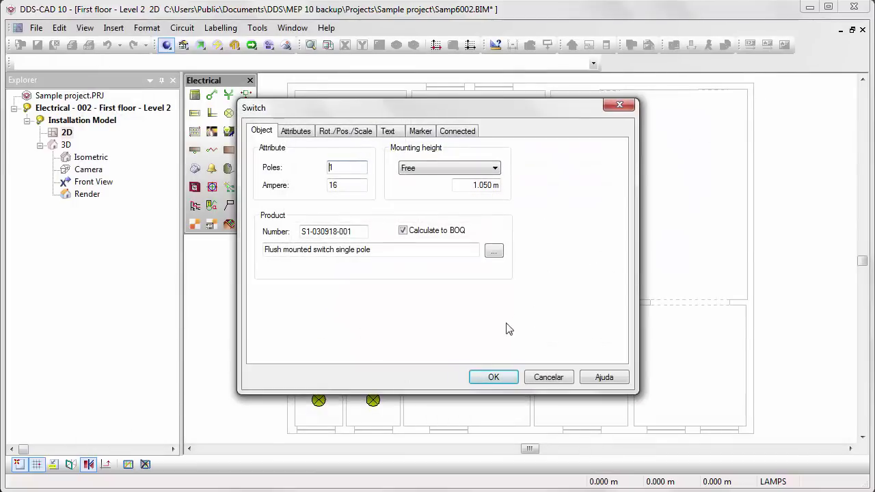
left_click(496, 377)
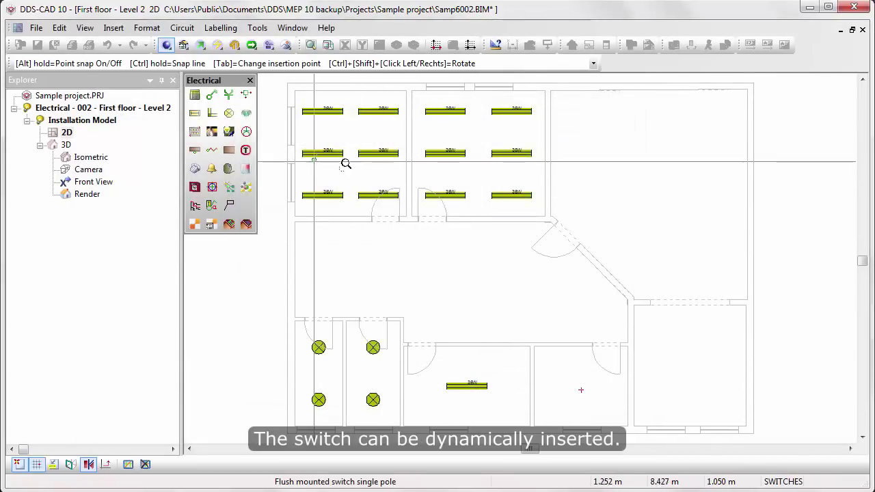
- Place switches beside the left and right door openings of the upper offices
scroll(496, 232, "up", 3)
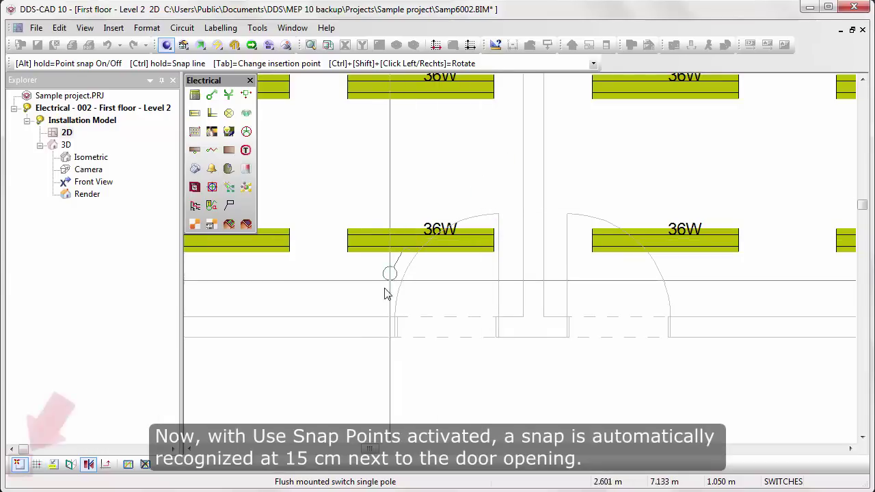
left_click(372, 314)
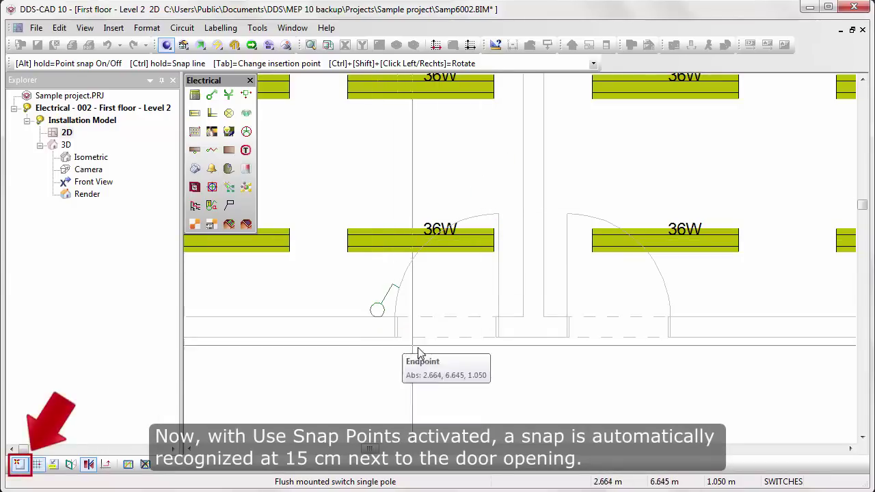
left_click(689, 324)
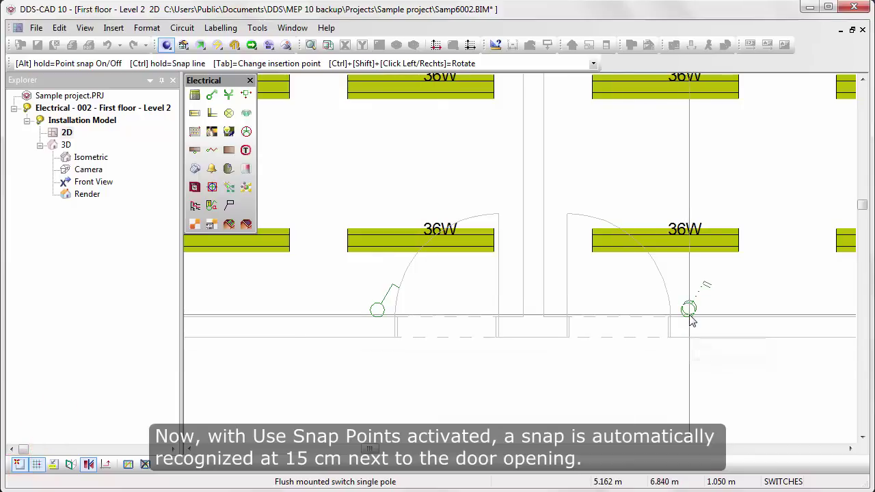
- Place wall-aligned switches by both small rooms' doors and the kitchen door
scroll(654, 334, "down", 5)
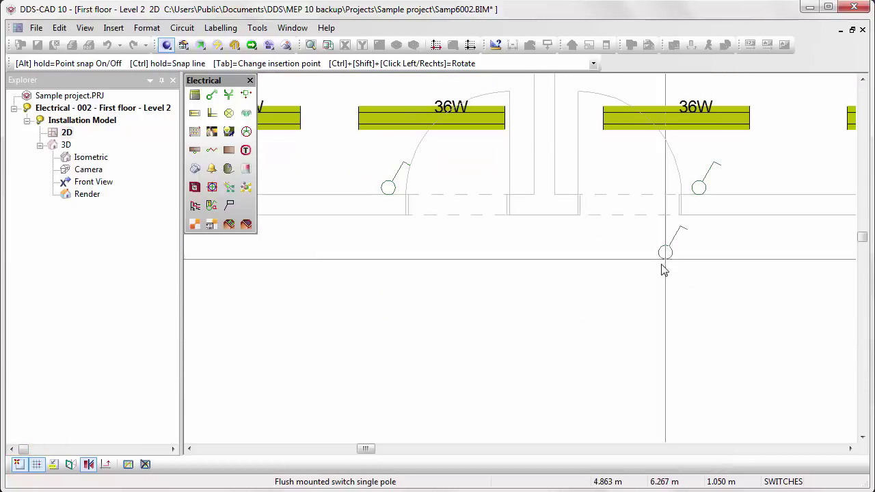
middle_click_drag(622, 353, 609, 239)
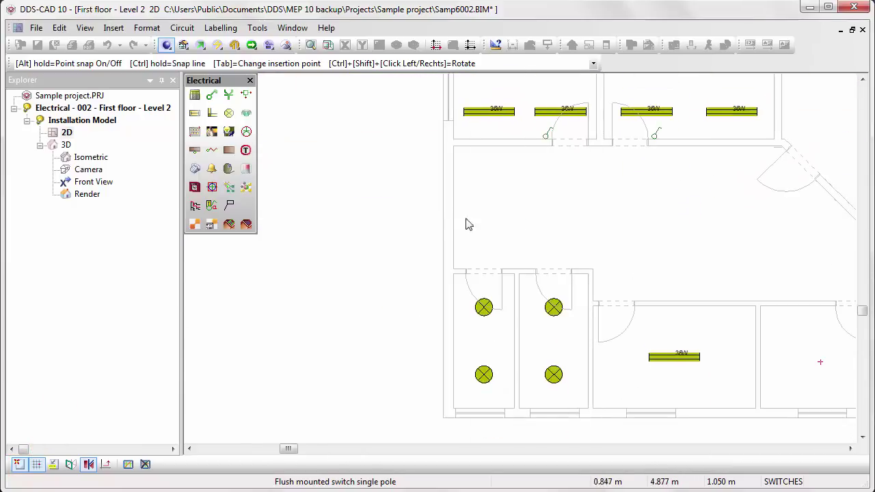
mouse_move(422, 219)
left_mouse_down()
mouse_move(499, 248)
mouse_move(662, 337)
left_mouse_up()
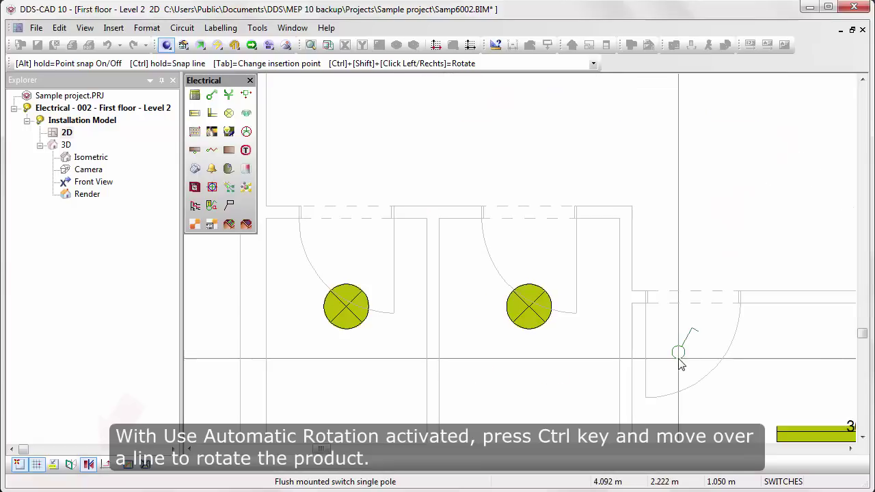
key("ctrl")
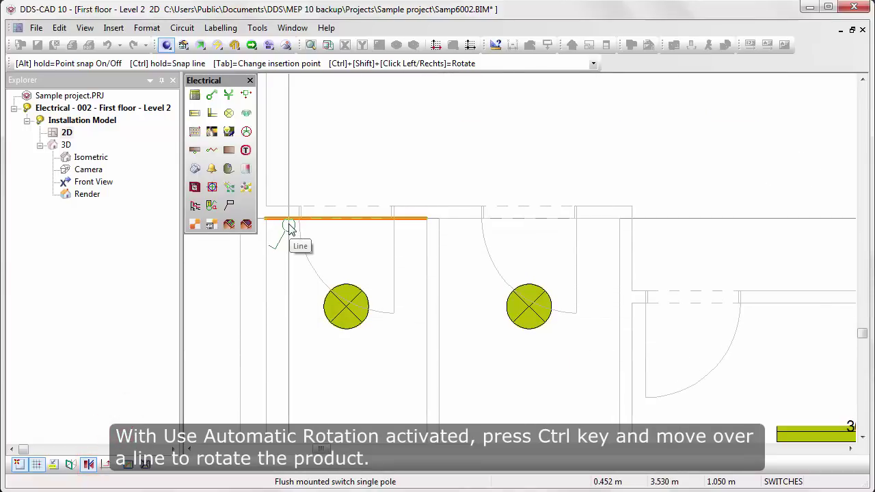
left_click(281, 223)
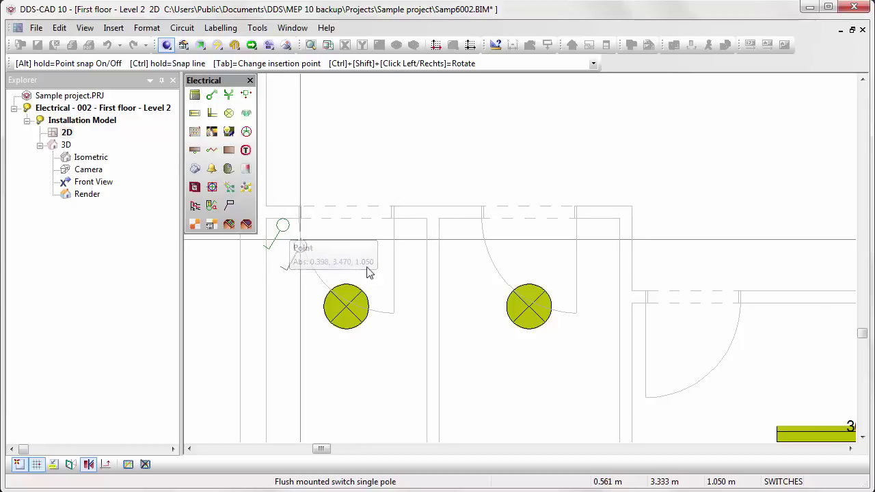
left_click(468, 227)
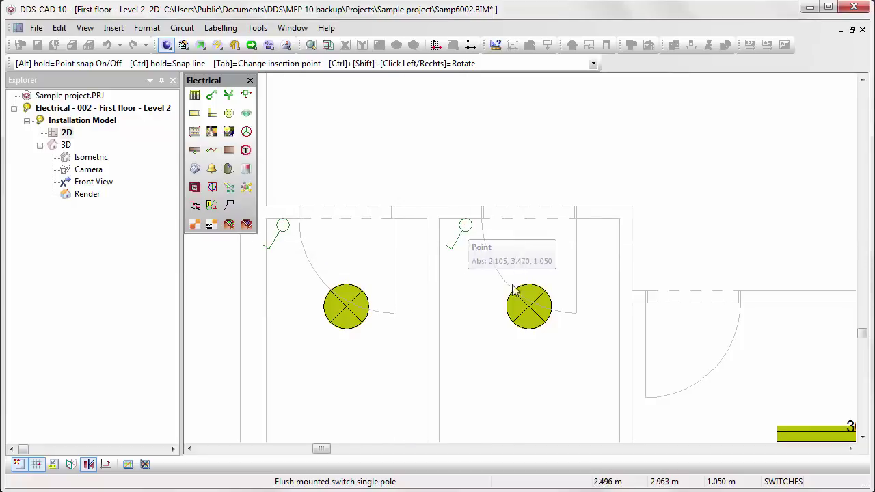
left_click(757, 308)
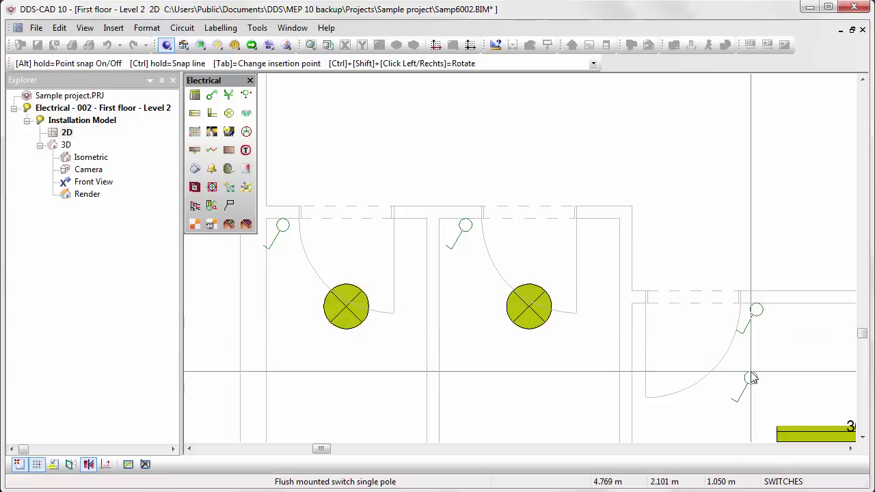
key("Escape")
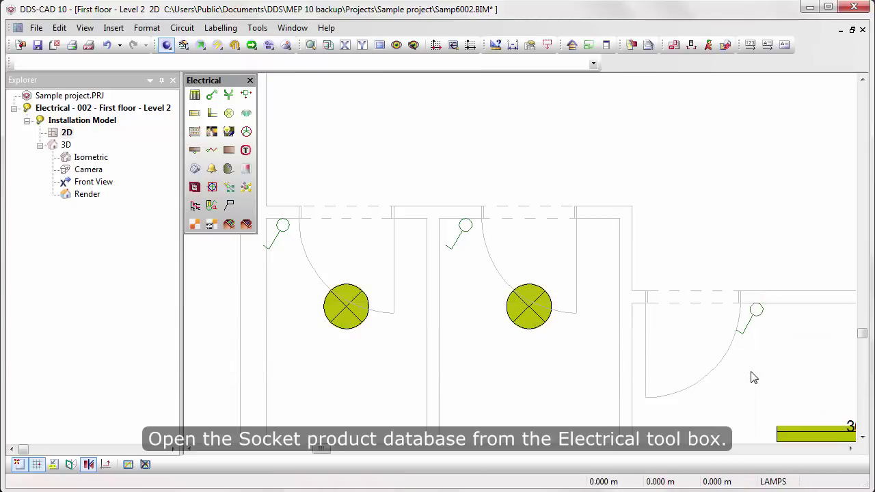
- Place a flush mounted single socket (SK-030918-001, 16 A, 0.300 m) at the kitchen switch point
left_click(230, 94)
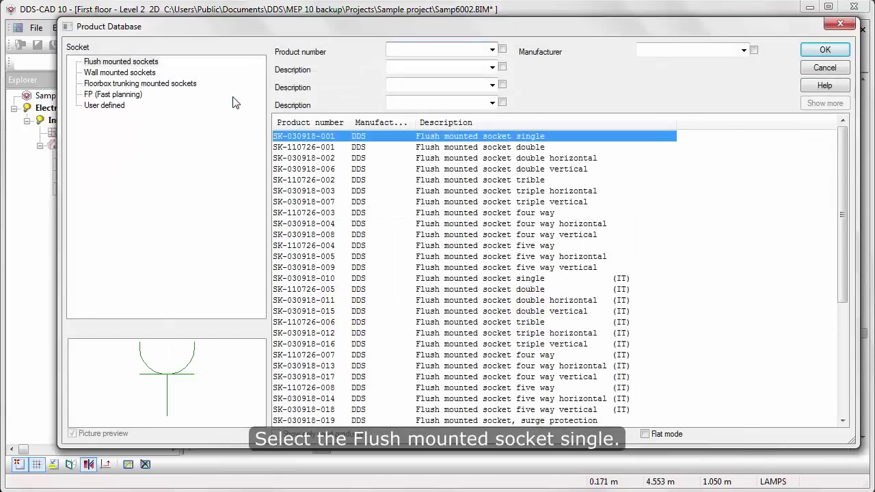
left_click(820, 51)
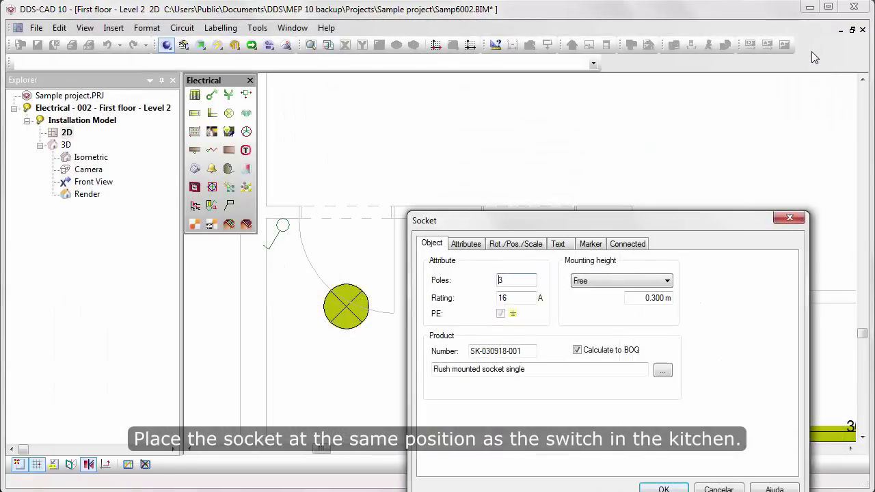
left_click(660, 488)
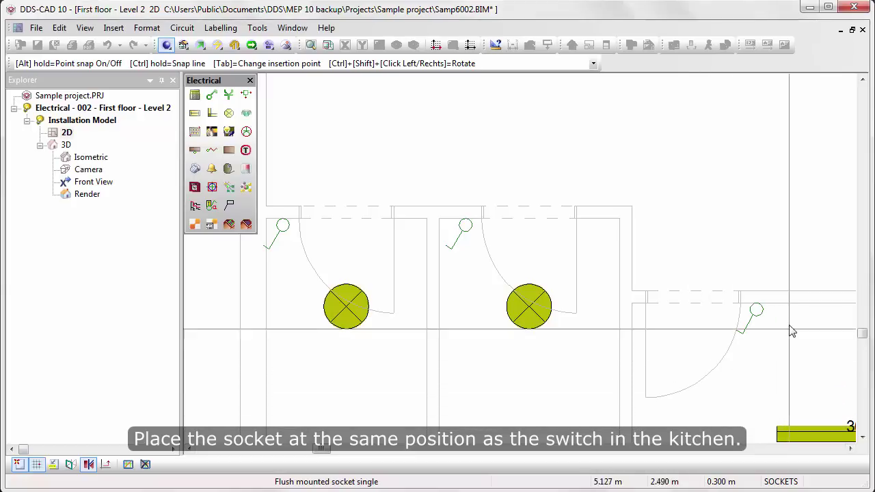
left_click(757, 308)
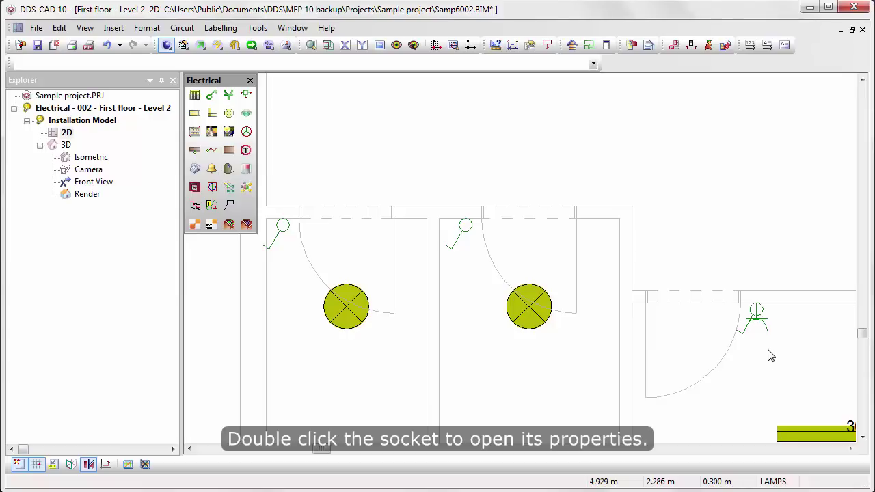
- Give the kitchen socket a 0.15 m 2D offset so its symbol clears the switch
double_click(768, 333)
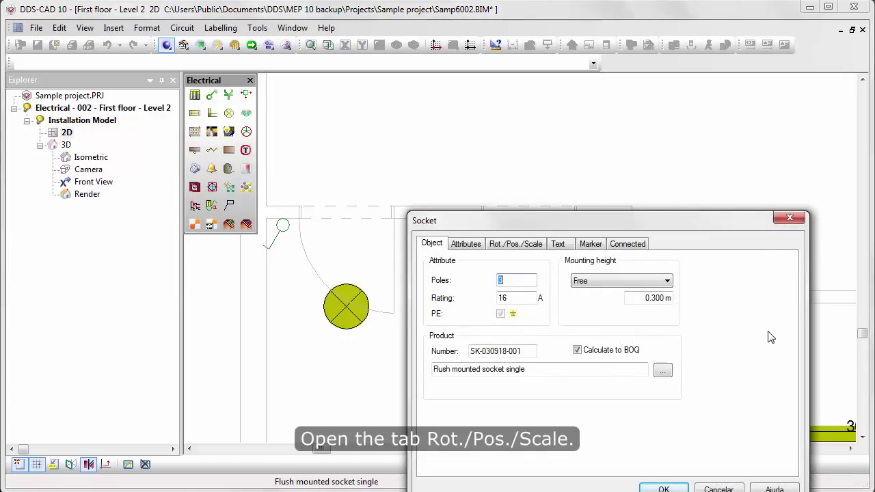
left_click(544, 248)
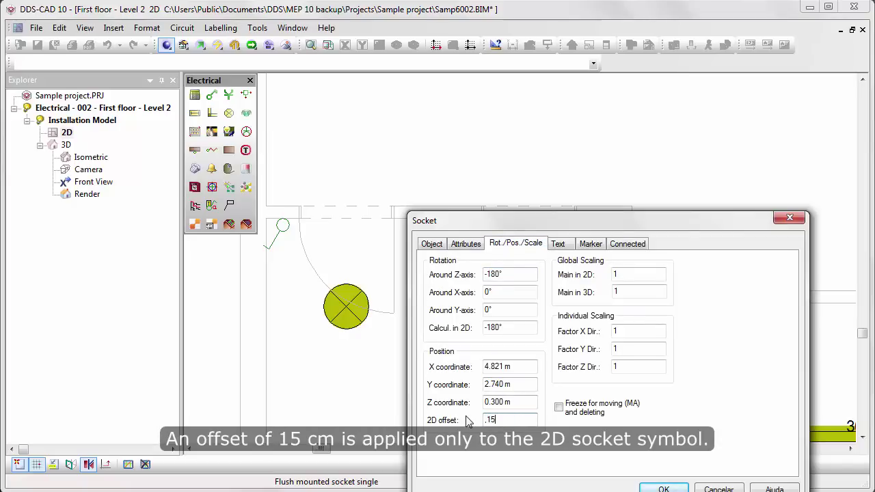
left_click(648, 490)
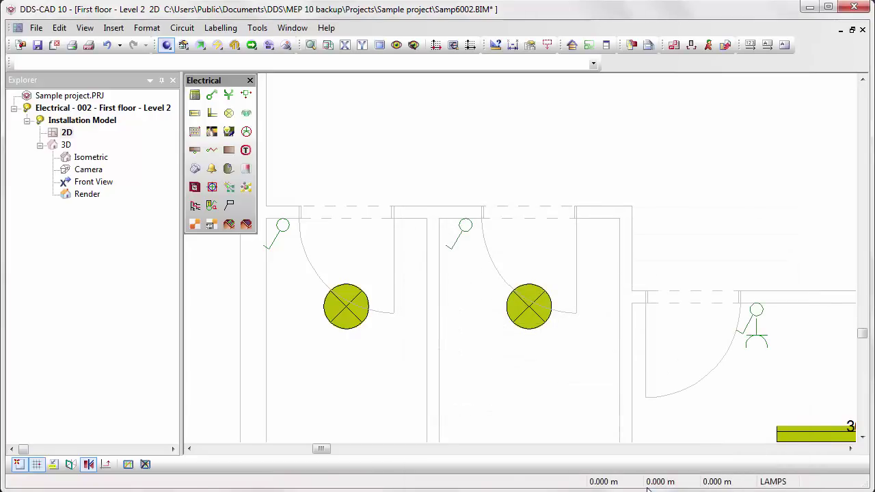
scroll(584, 384, "down", 3)
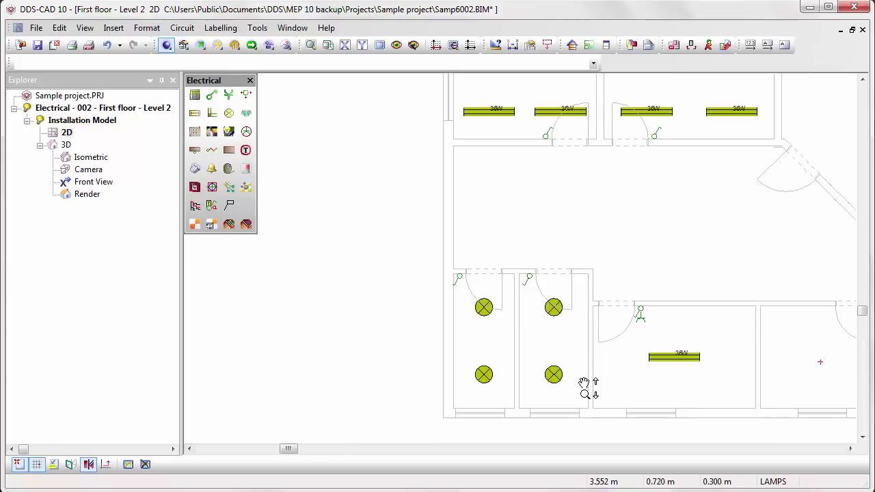
middle_click_drag(624, 403, 568, 381)
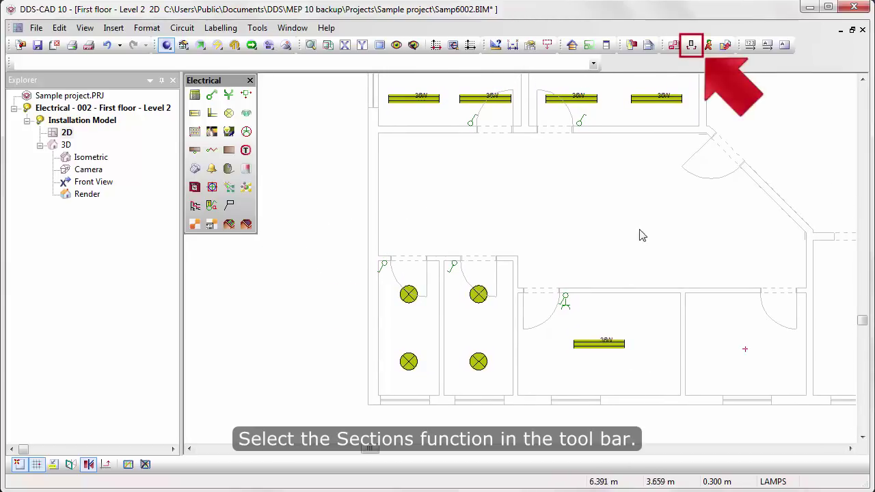
- Draw a new straight section A-A across the lower rooms with Ortho on, setting its depth
left_click(692, 45)
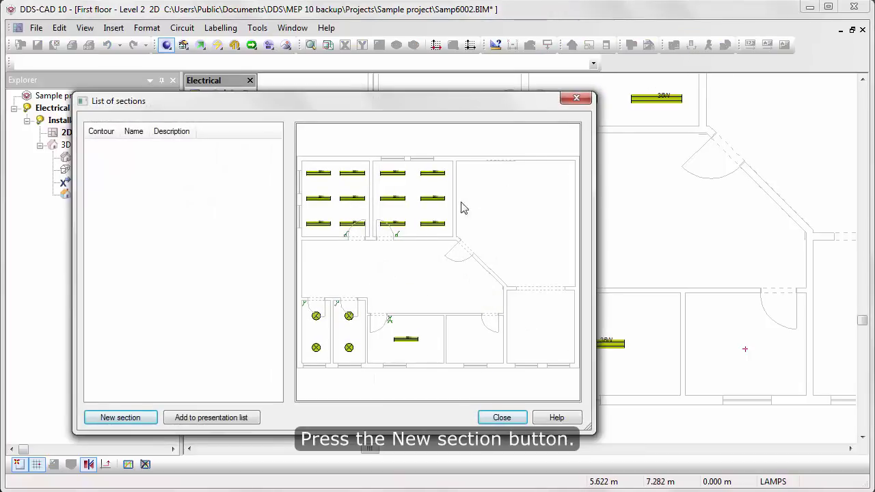
left_click(146, 417)
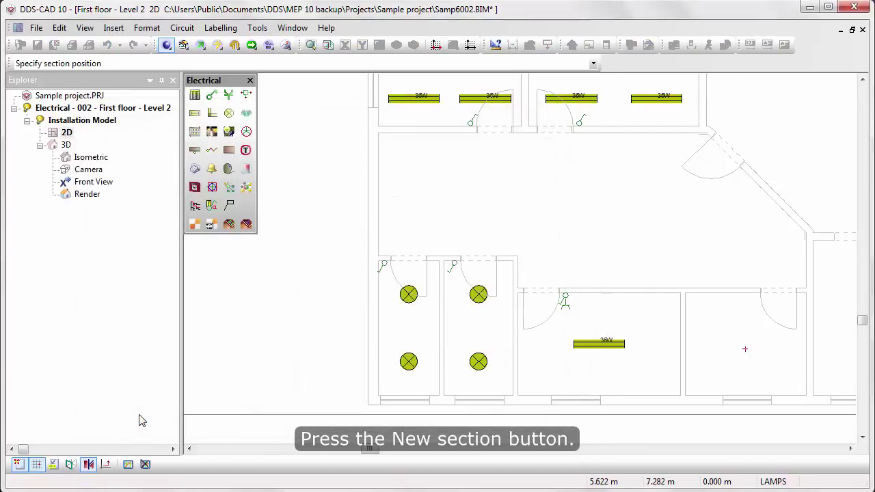
left_click(344, 376)
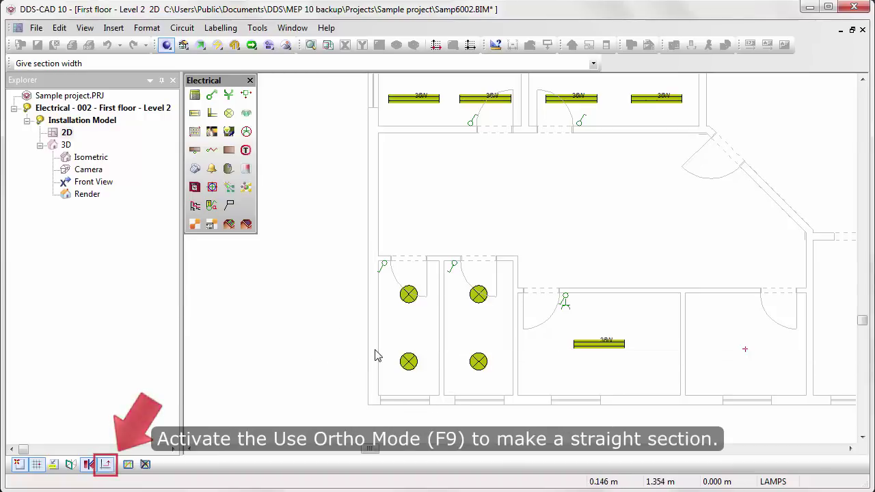
key("F9")
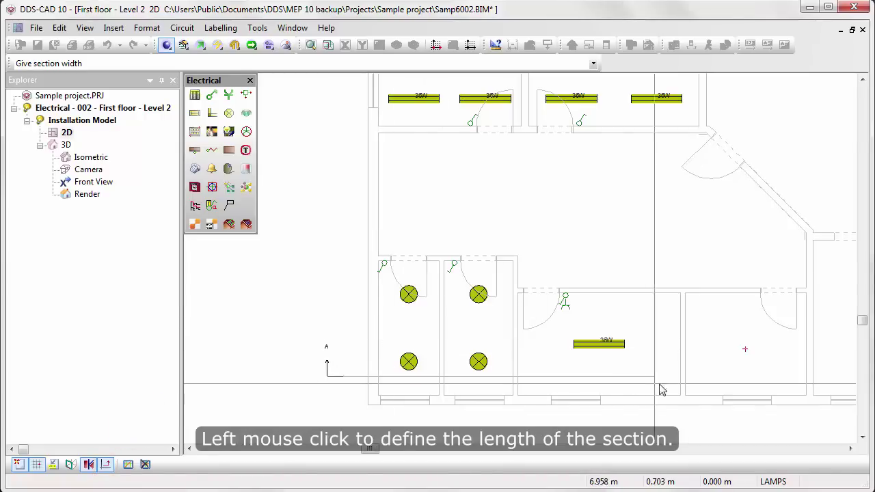
left_click(699, 386)
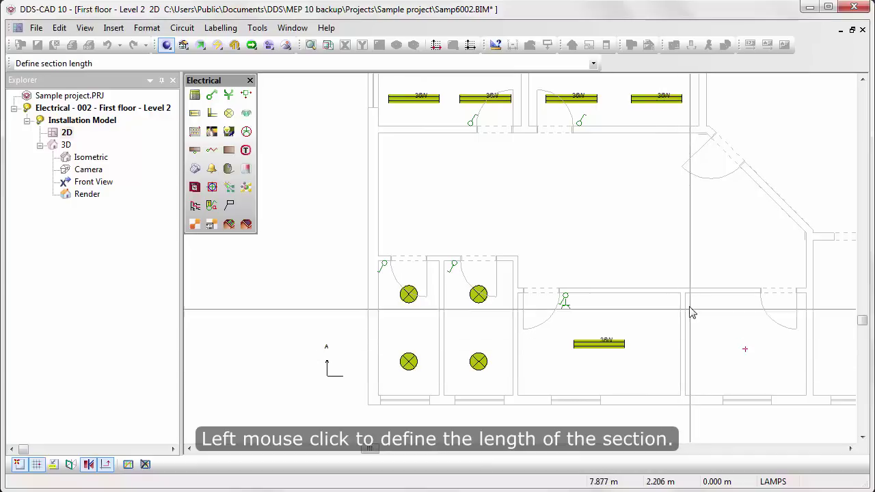
left_click(680, 254)
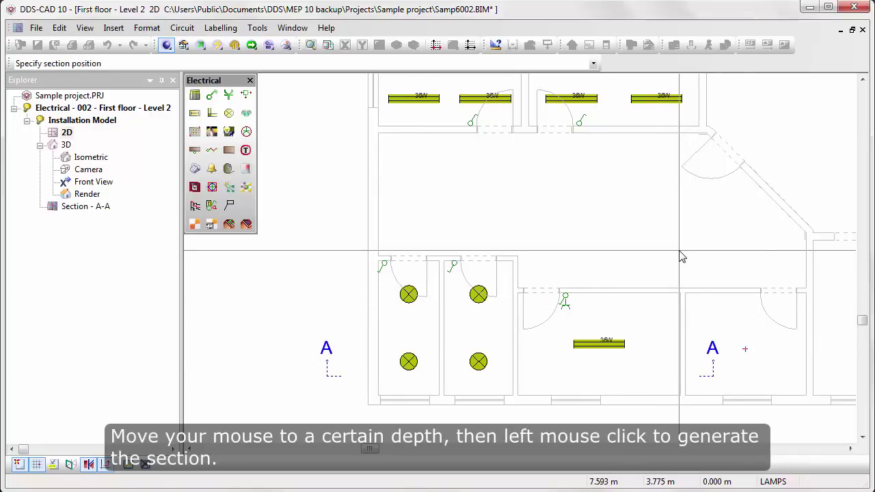
left_click(682, 256)
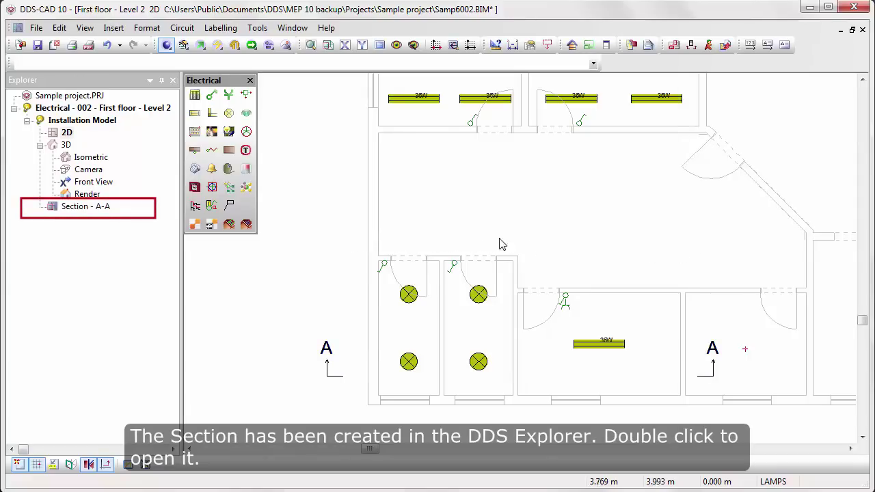
- Open Section - A-A and switch on the Building layer SUSPENDED_CEILING
double_click(109, 207)
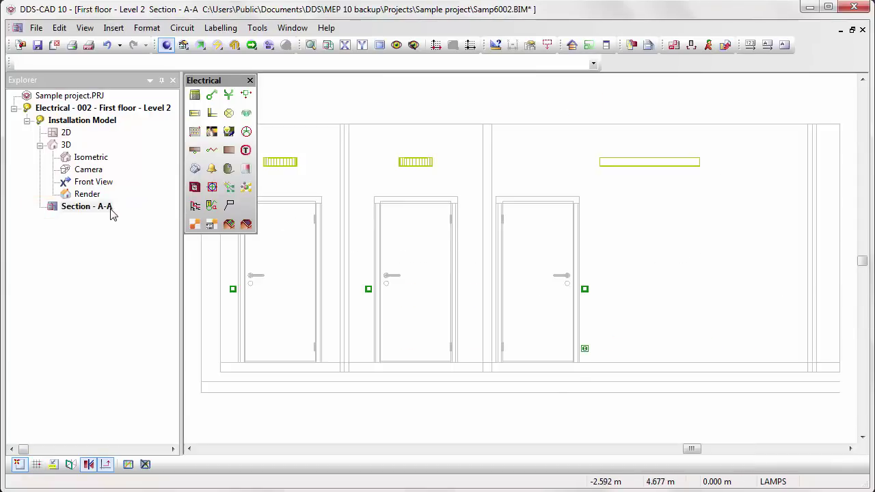
mouse_move(342, 325)
middle_mouse_down()
mouse_move(394, 325)
mouse_move(403, 342)
middle_mouse_up()
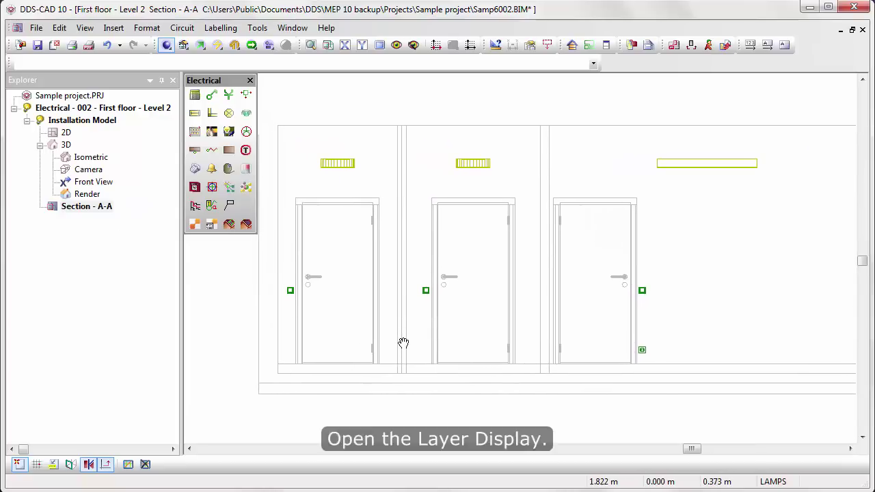
left_click(396, 45)
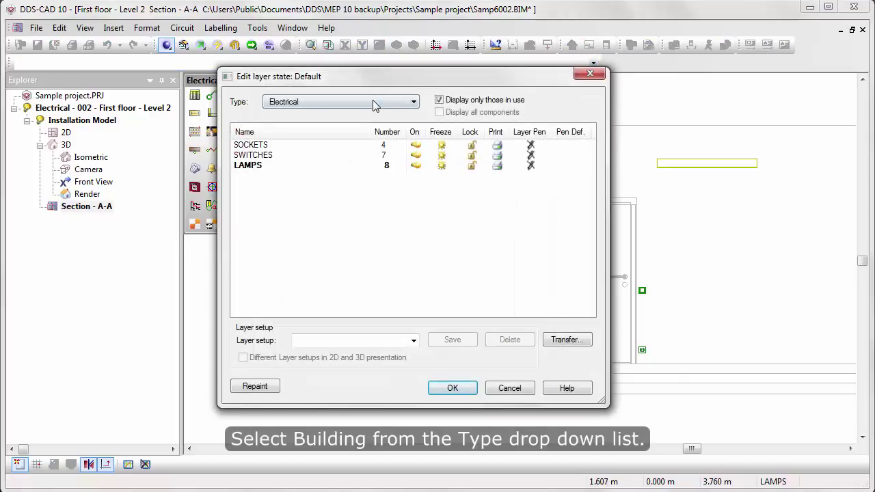
left_click(373, 103)
left_click(368, 124)
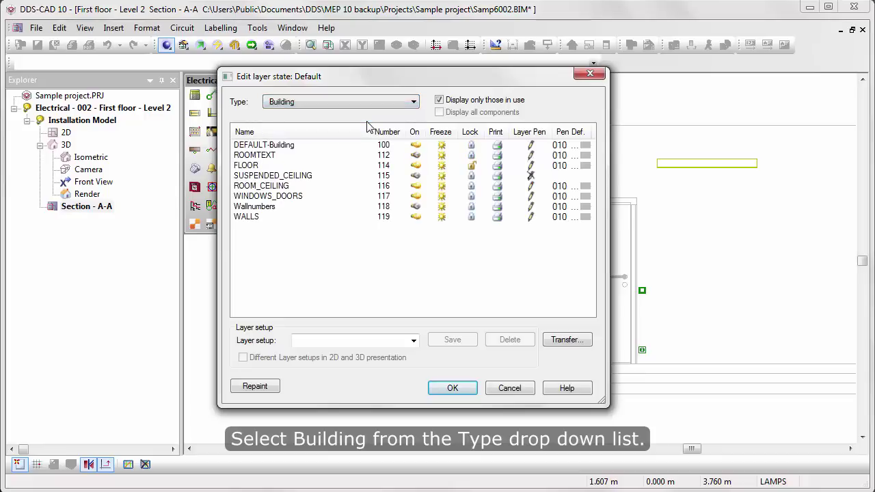
left_click(415, 177)
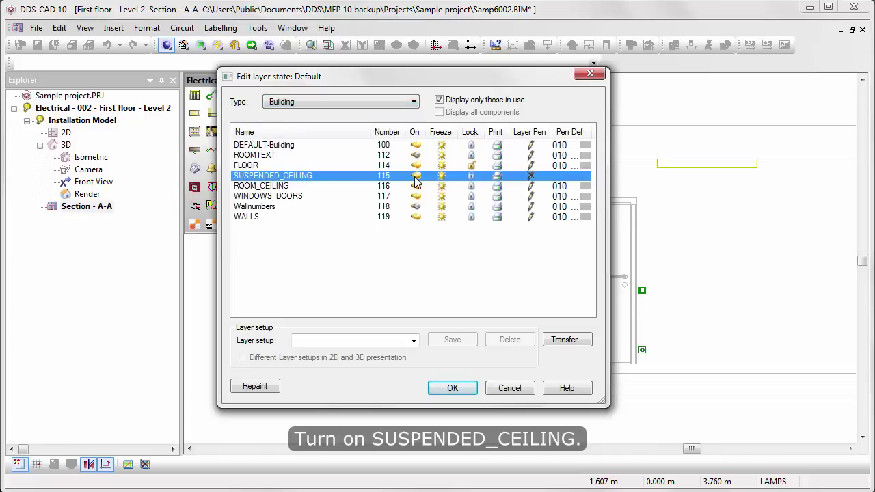
left_click(450, 388)
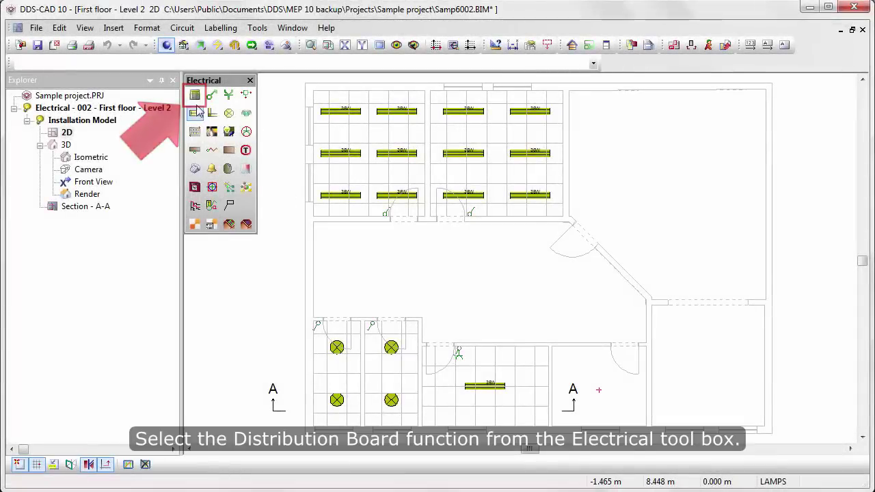
- Create a new distribution board using the Distribution board DDS 60 RU product
left_click(195, 96)
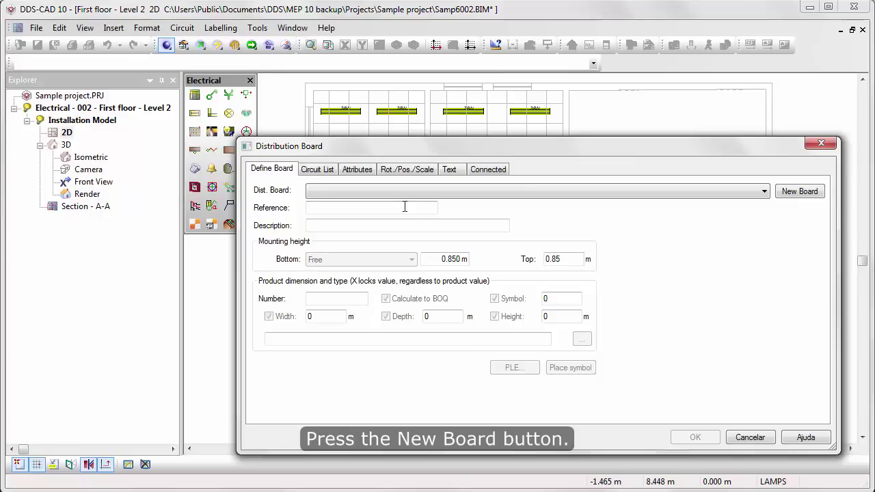
left_click(799, 192)
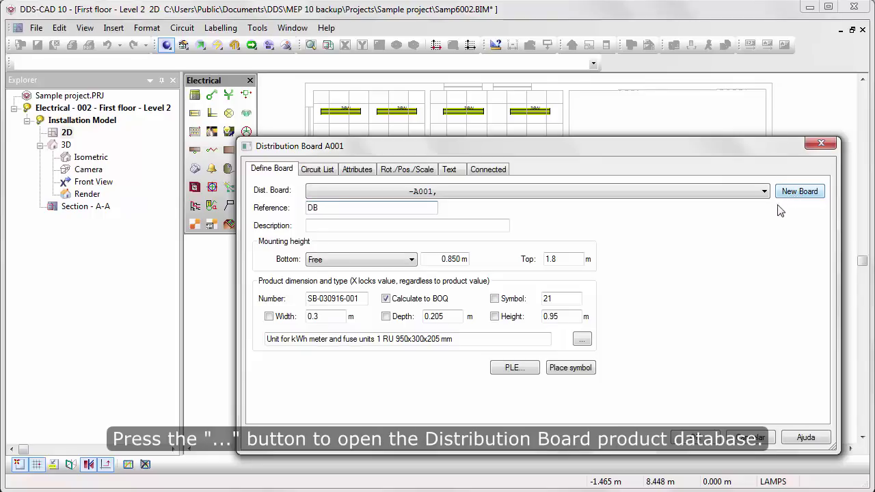
left_click(583, 340)
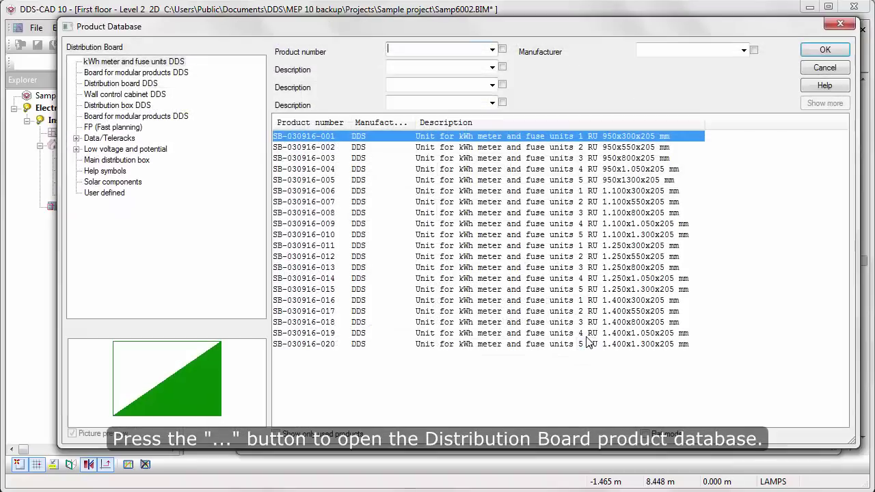
left_click(139, 85)
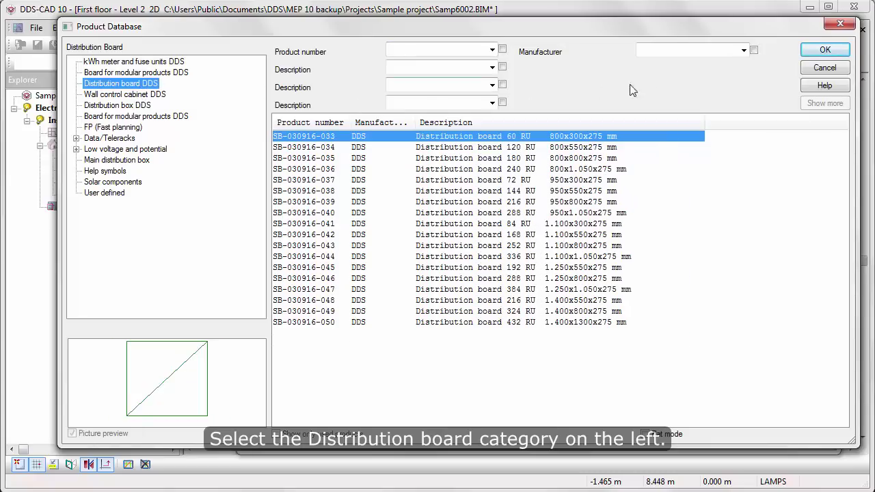
left_click(809, 52)
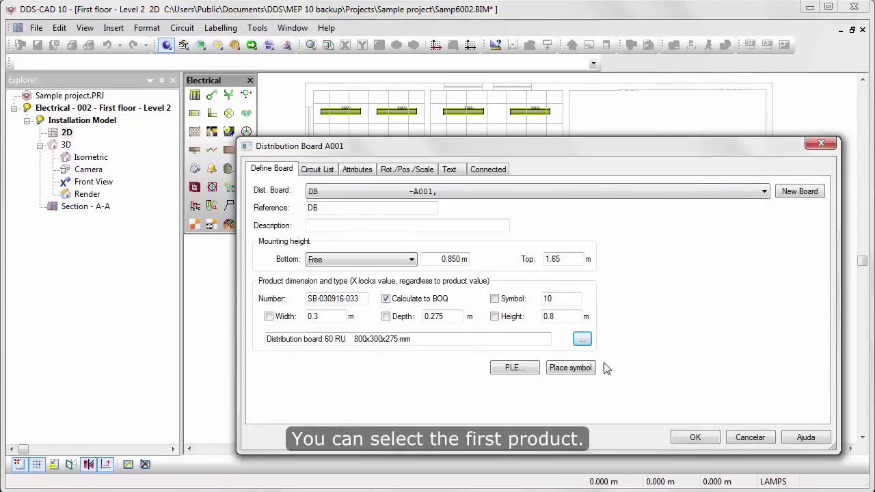
- Place the DB symbol at the wall midpoint beside the lower-right room's door
left_click(568, 369)
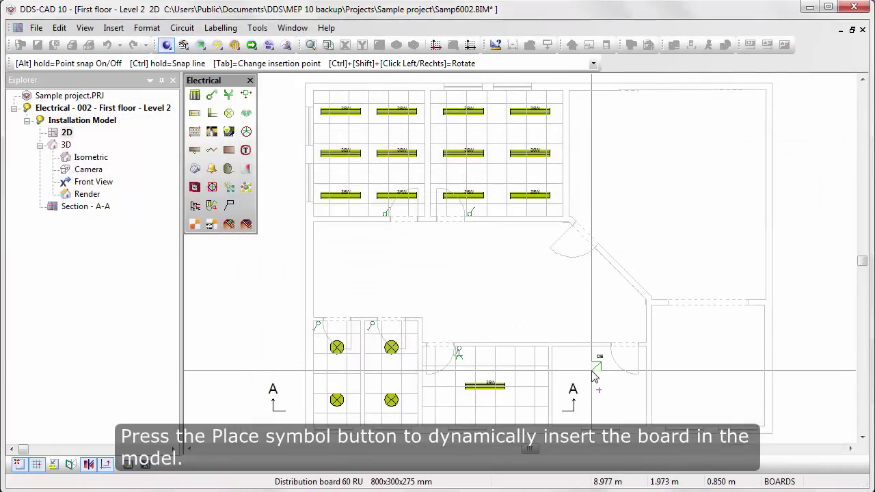
scroll(595, 375, "up", 5)
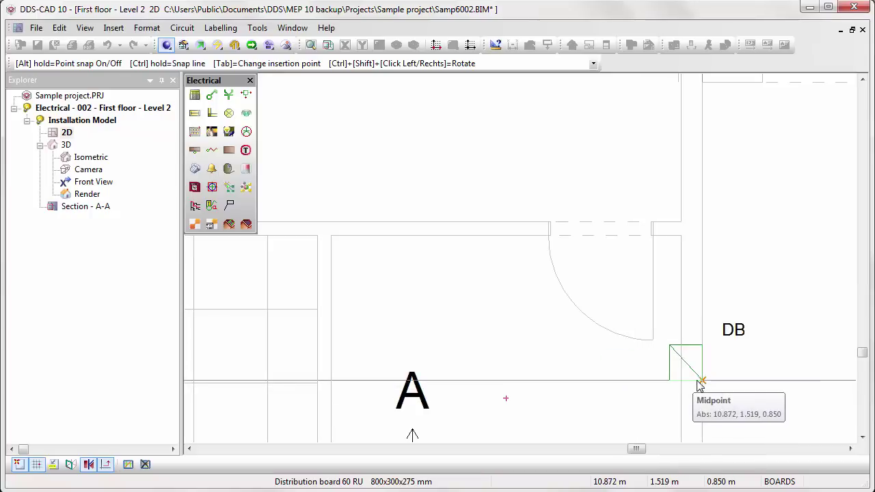
left_click(701, 382)
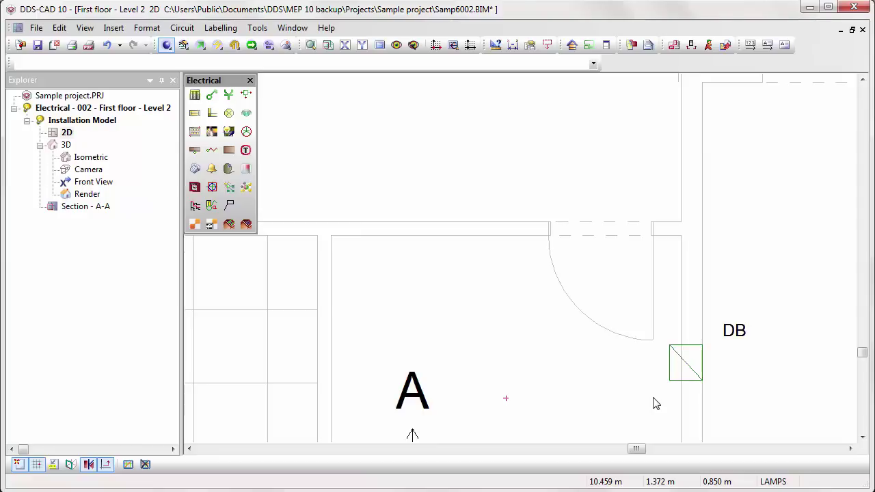
scroll(653, 403, "down", 3)
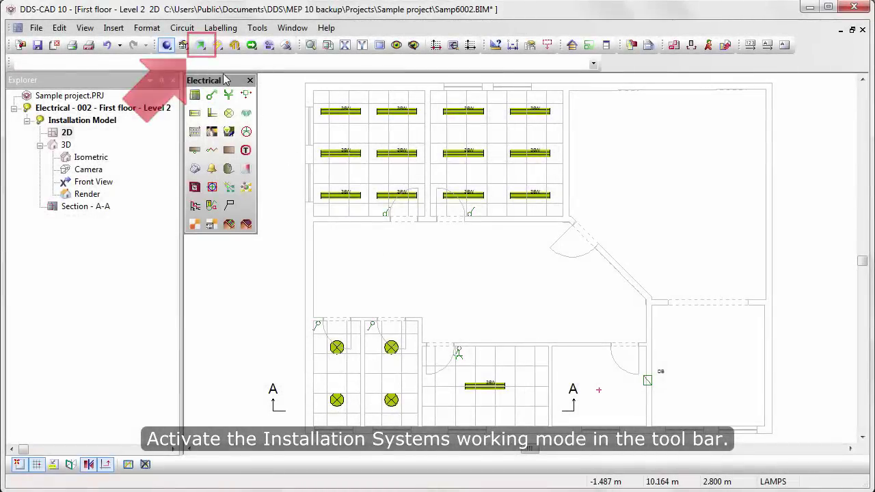
- Draw a 300 mm cable ladder at 2.800 m from the DB, bending diagonally up to the Hall's left side
left_click(200, 45)
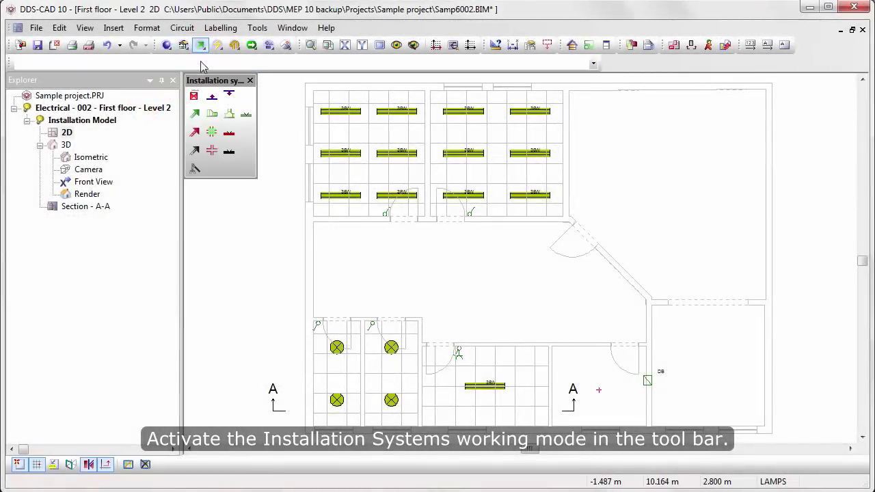
left_click(196, 113)
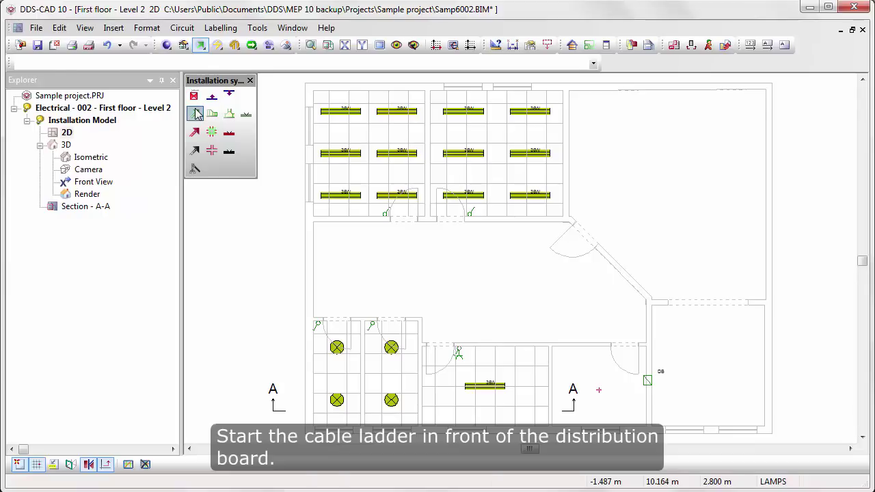
left_click(643, 380)
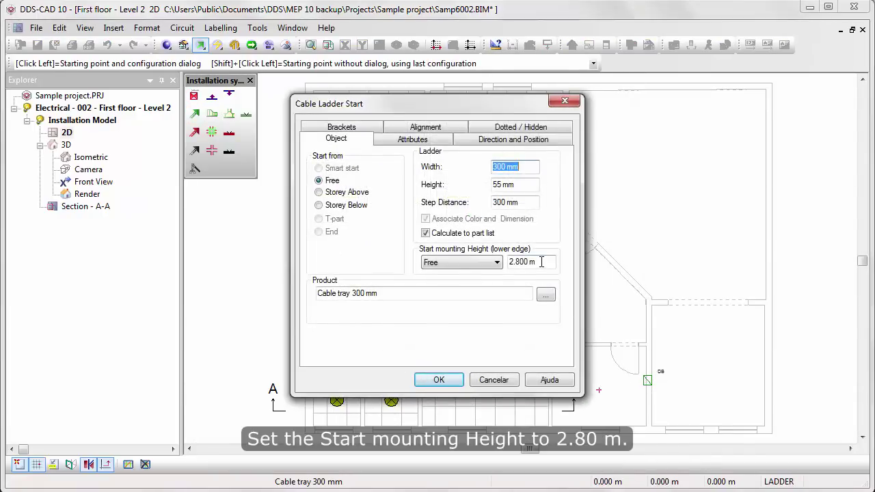
left_click(458, 380)
left_click(611, 381)
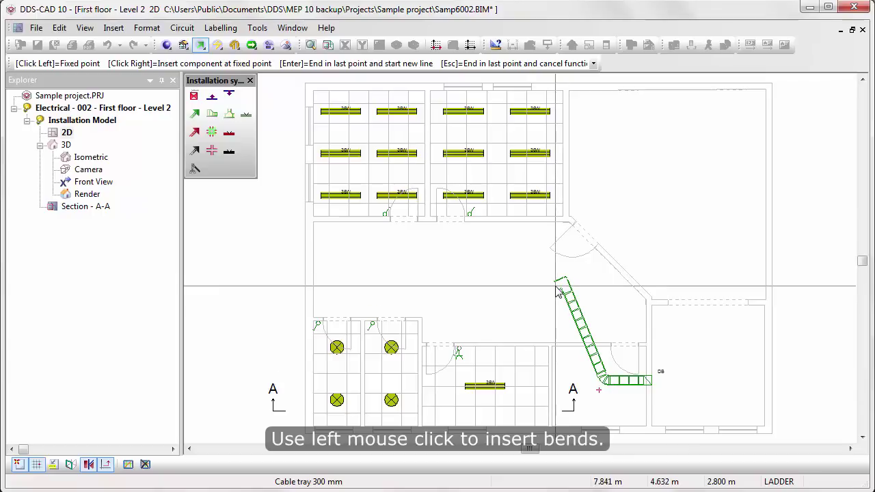
left_click(559, 282)
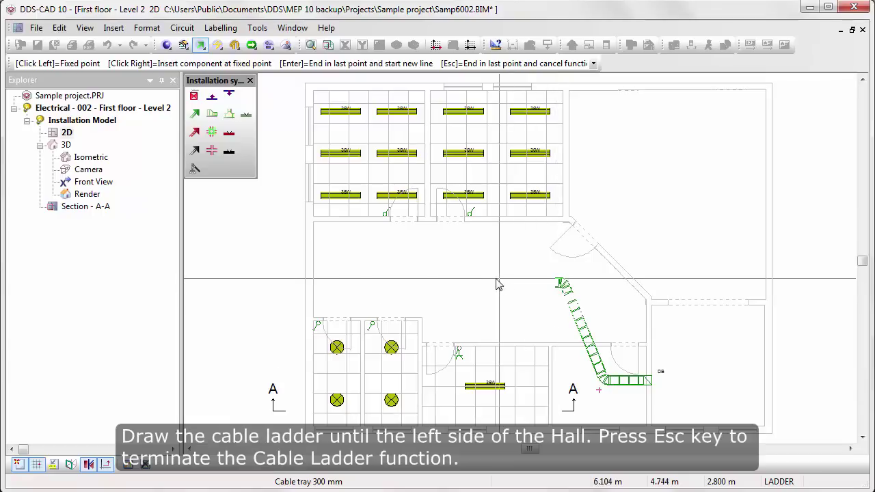
left_click(334, 282)
key("Escape")
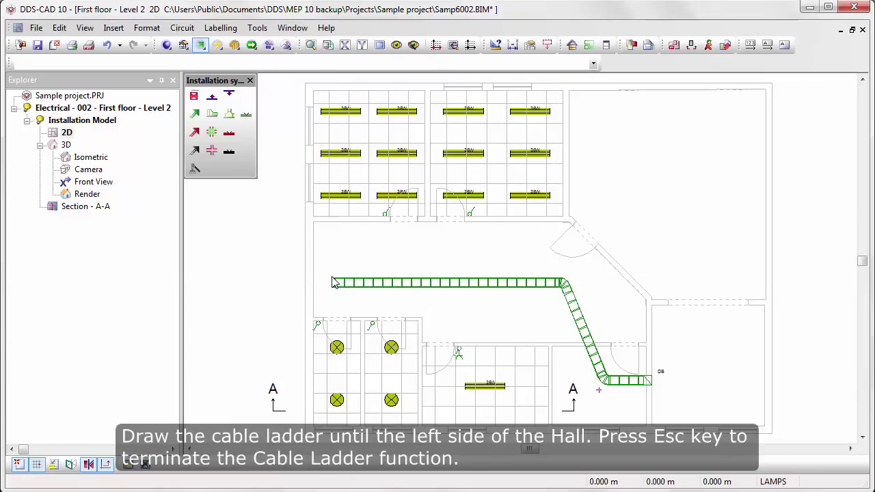
- Insert a reducer on the horizontal ladder segment, narrowing it to 200 mm width
left_click(213, 123)
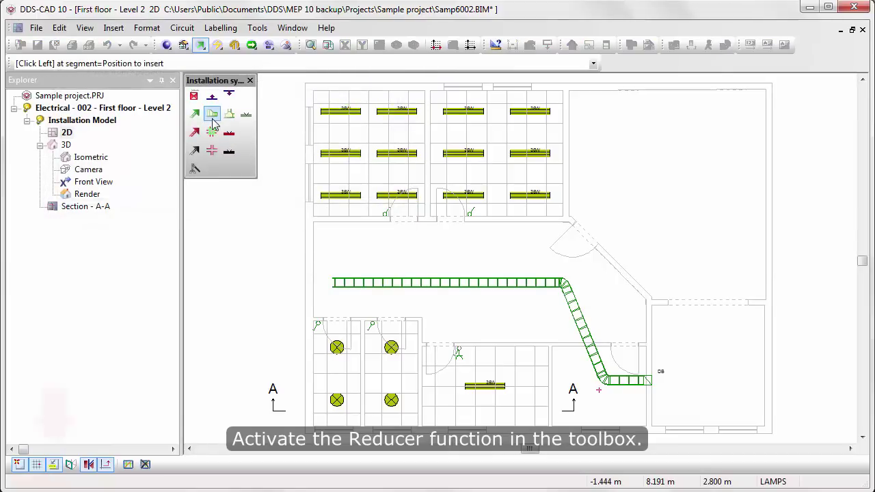
left_click(436, 281)
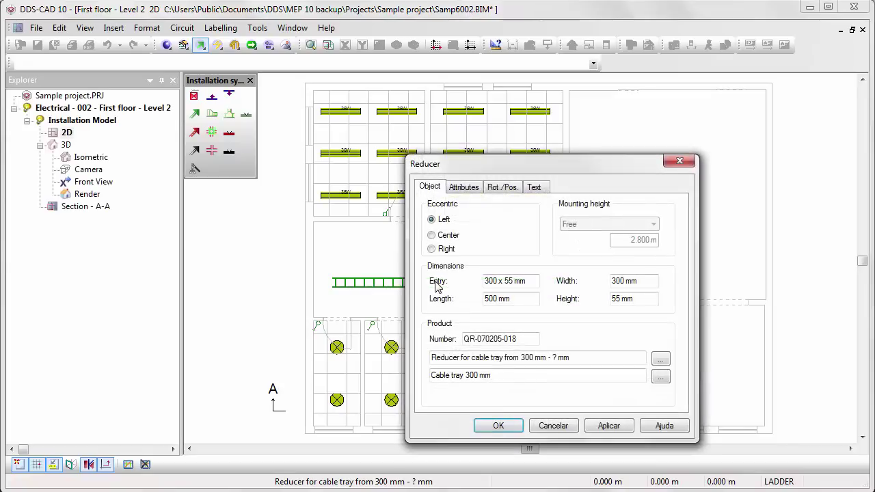
left_click_drag(643, 281, 595, 282)
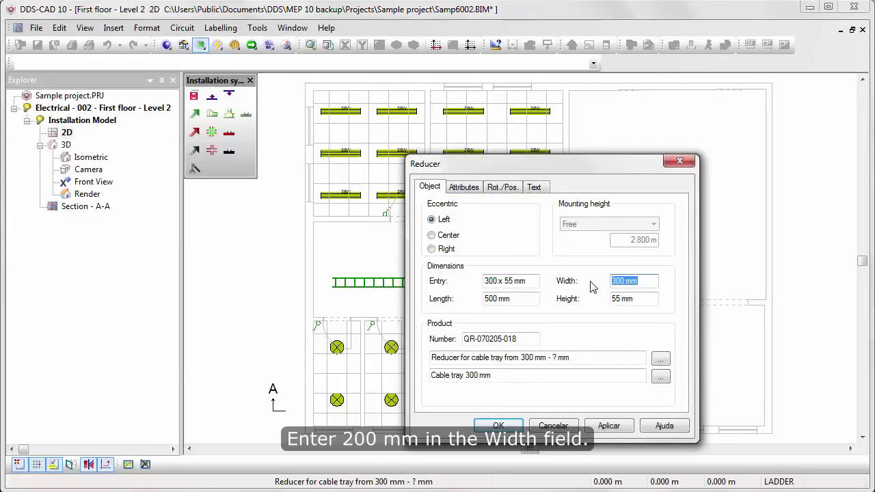
type("200")
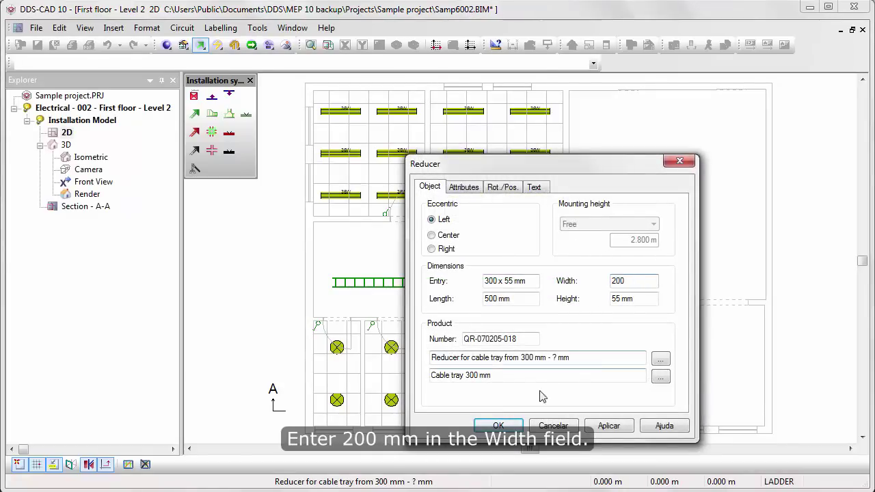
left_click(514, 426)
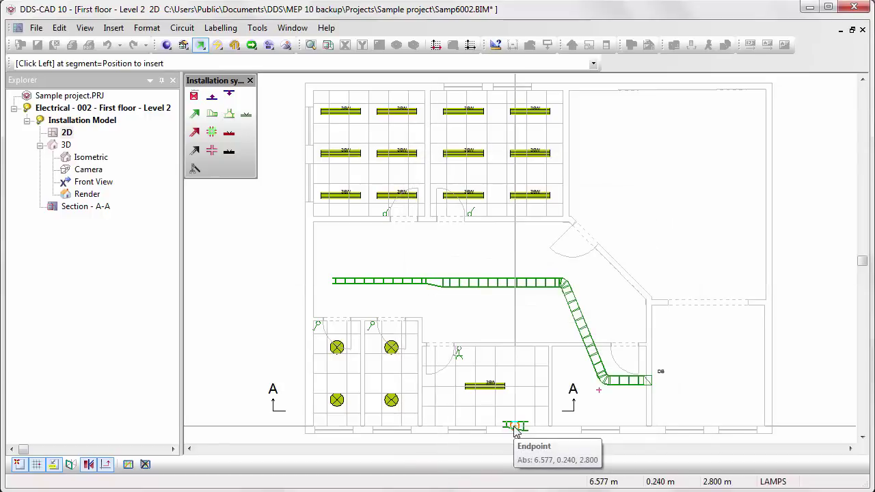
key("Escape")
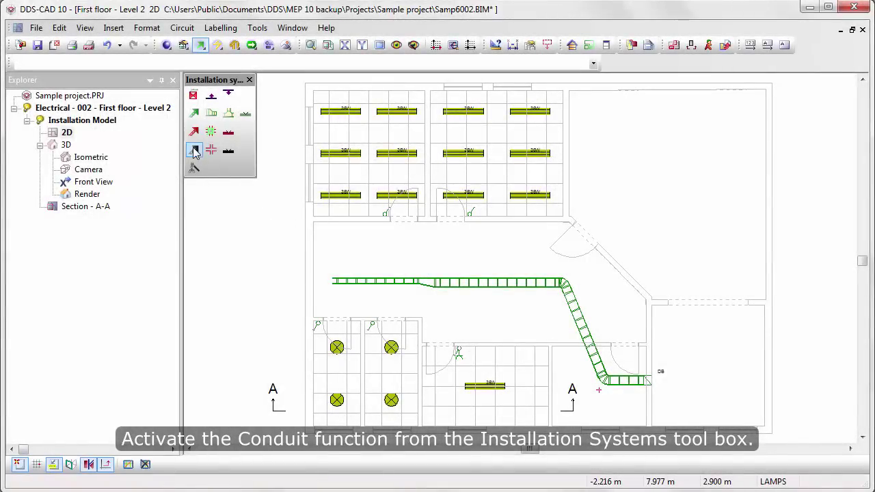
- Run a conduit at 2.90 m from the ladder up into the upper room, ending in a junction box
left_click(429, 281)
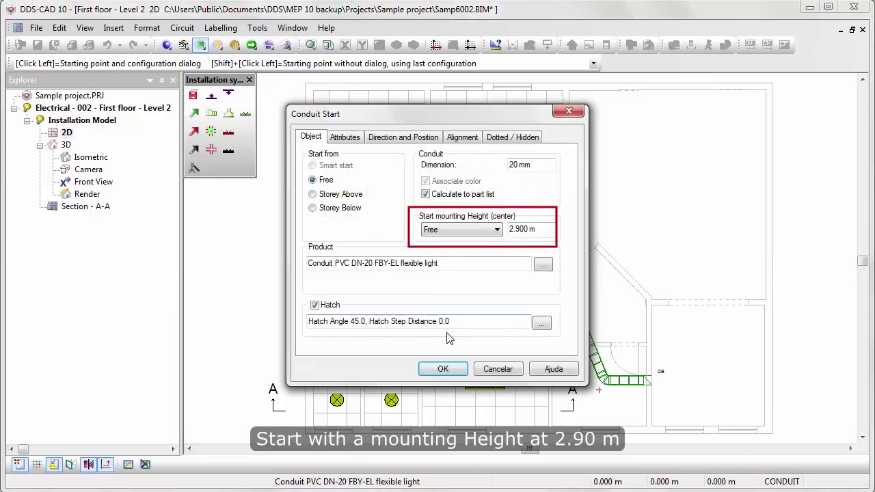
left_click(443, 369)
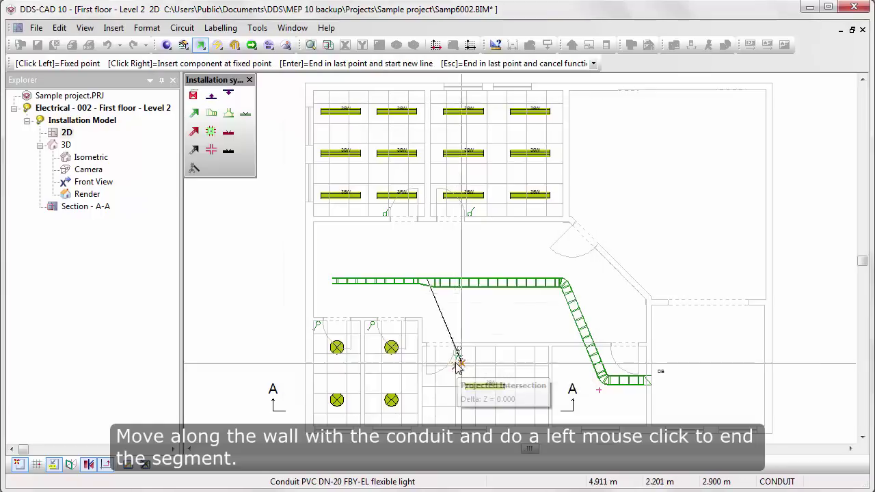
left_click(429, 105)
right_click(429, 104)
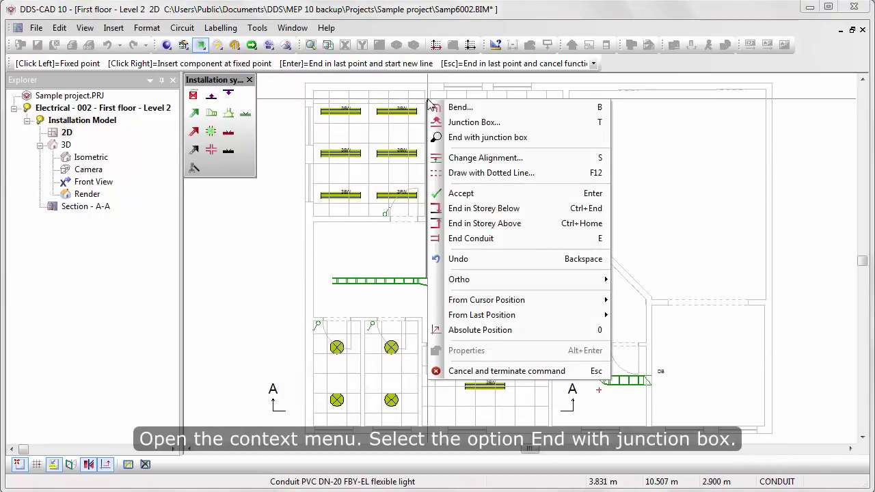
left_click(439, 138)
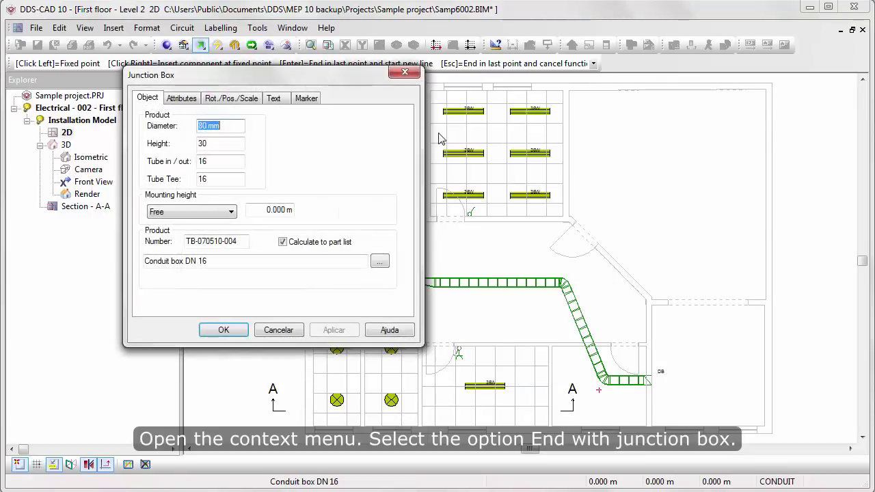
left_click(223, 330)
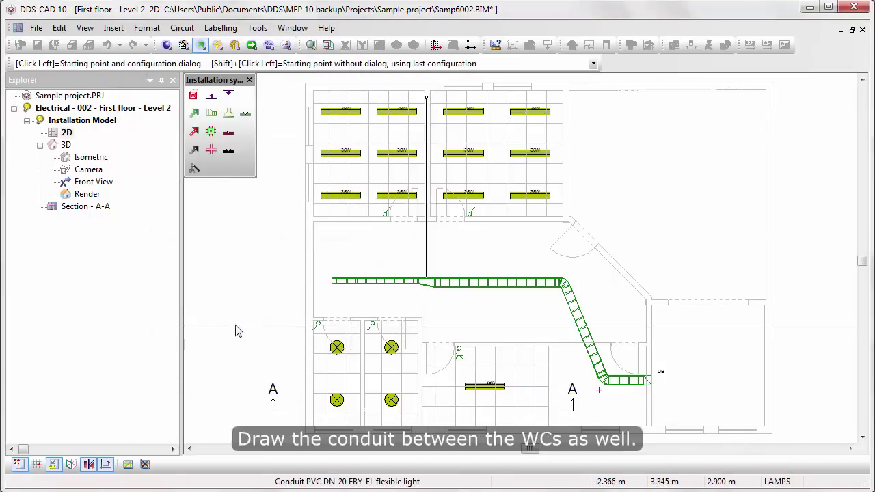
- Run a second conduit from the ladder down between the WCs, ending in a junction box
left_click(333, 281)
left_click(443, 369)
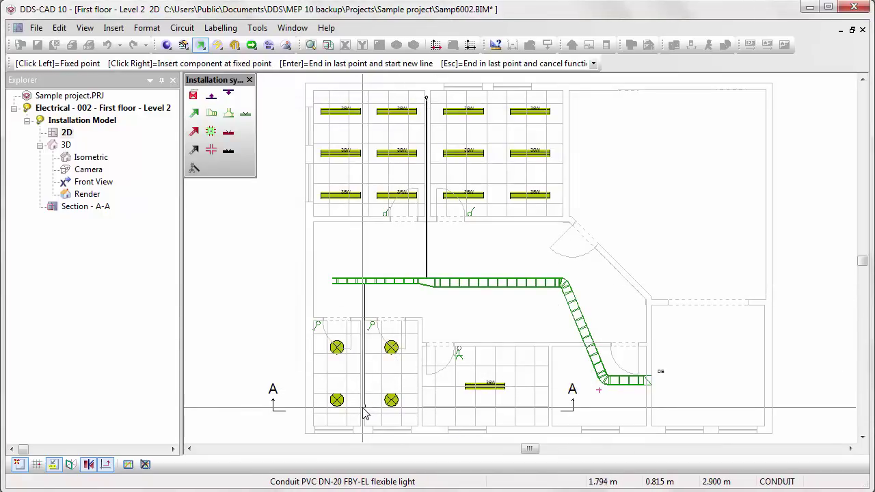
right_click(363, 413)
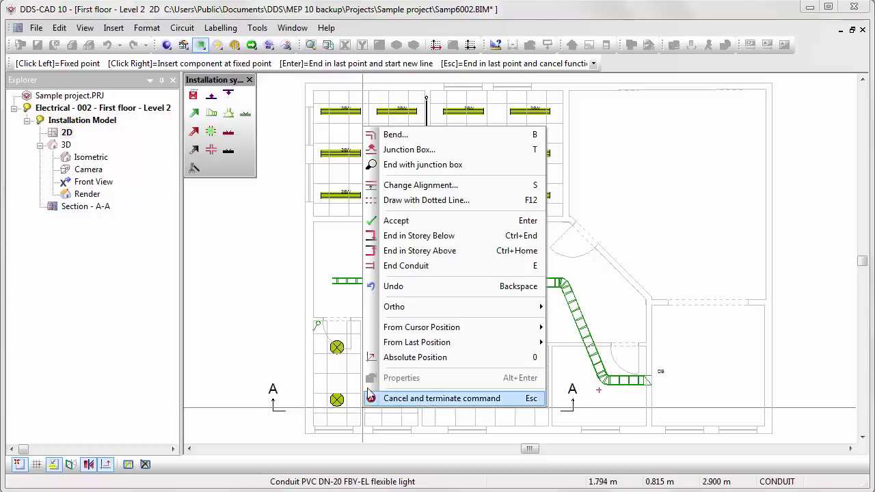
left_click(387, 165)
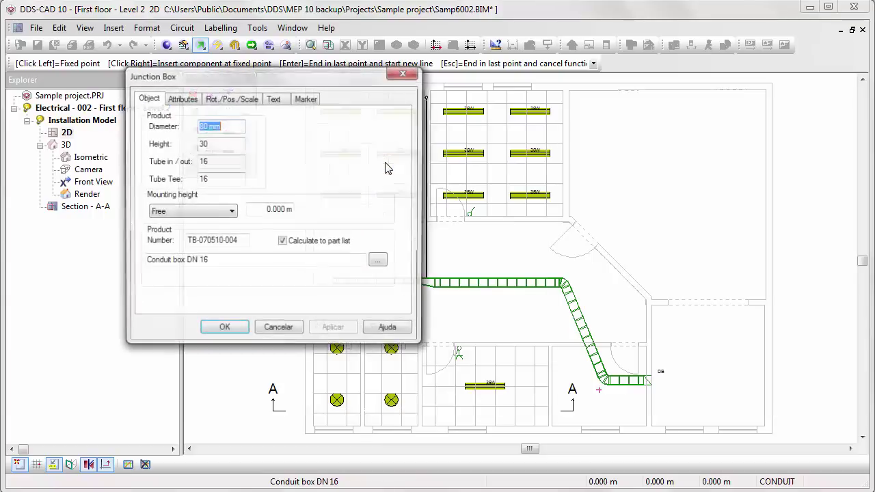
left_click(224, 331)
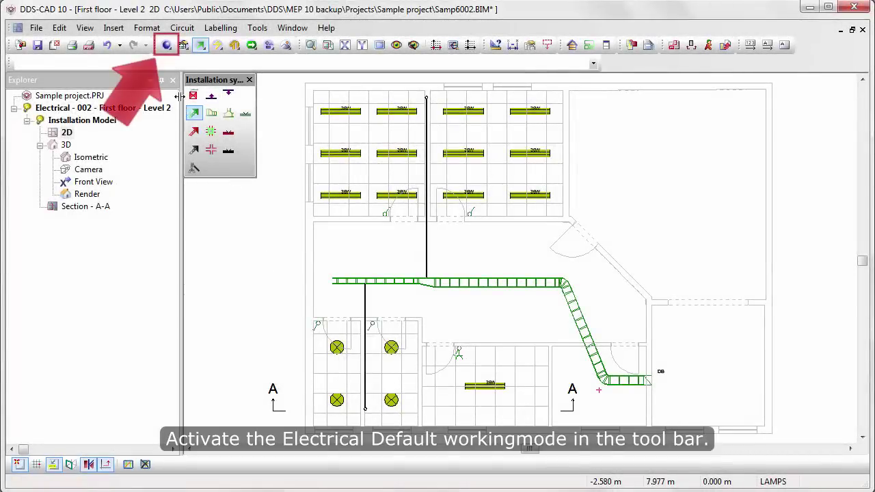
- Add the Supply circuit to distribution board DB with an SLS E16 A fuse
left_click(166, 45)
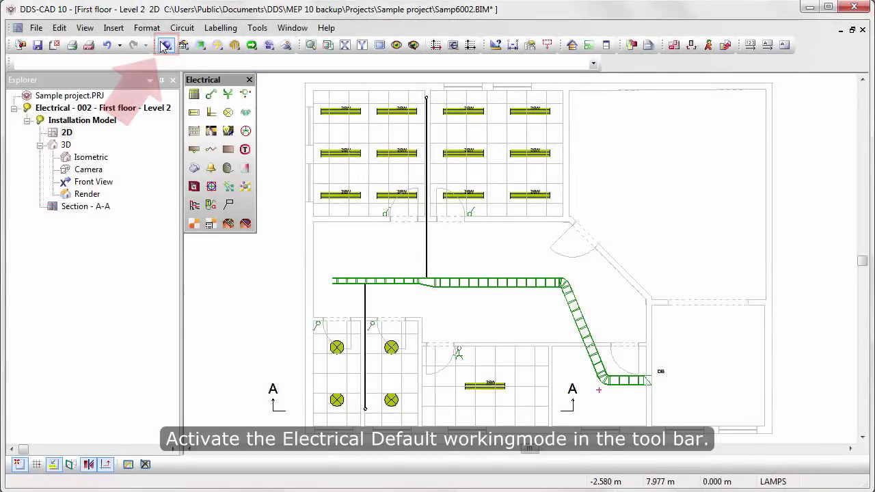
left_click(193, 96)
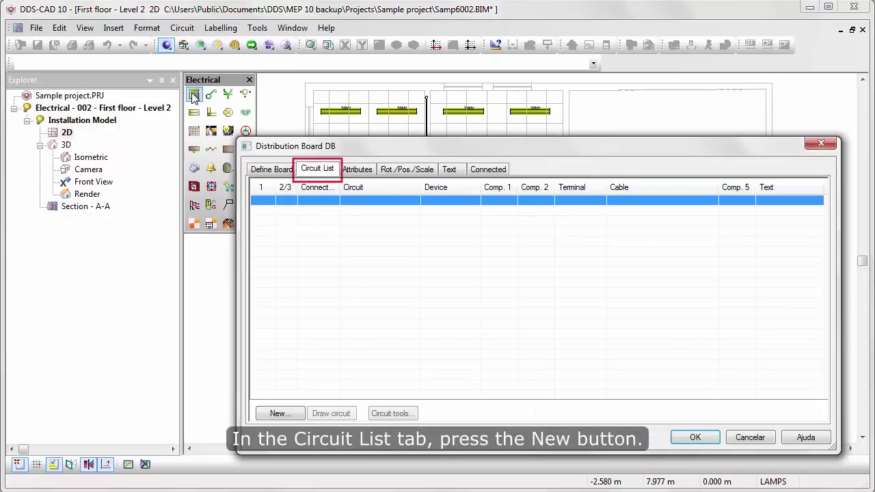
left_click(277, 413)
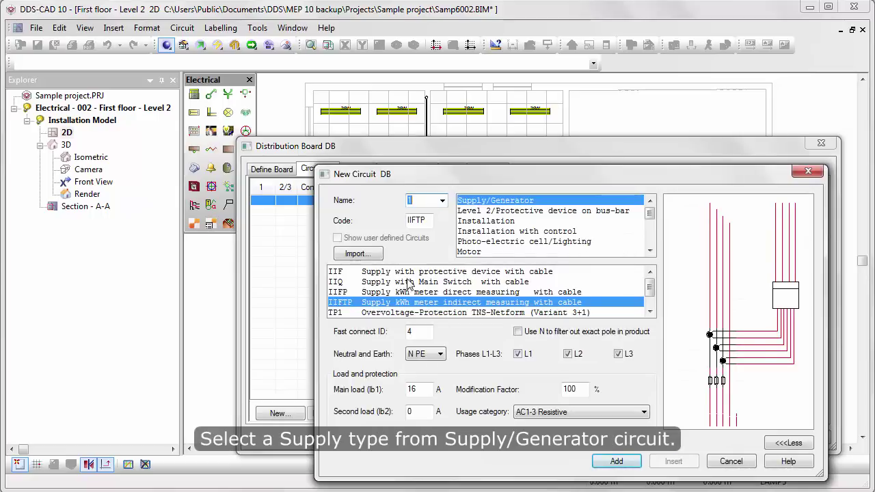
left_click(413, 272)
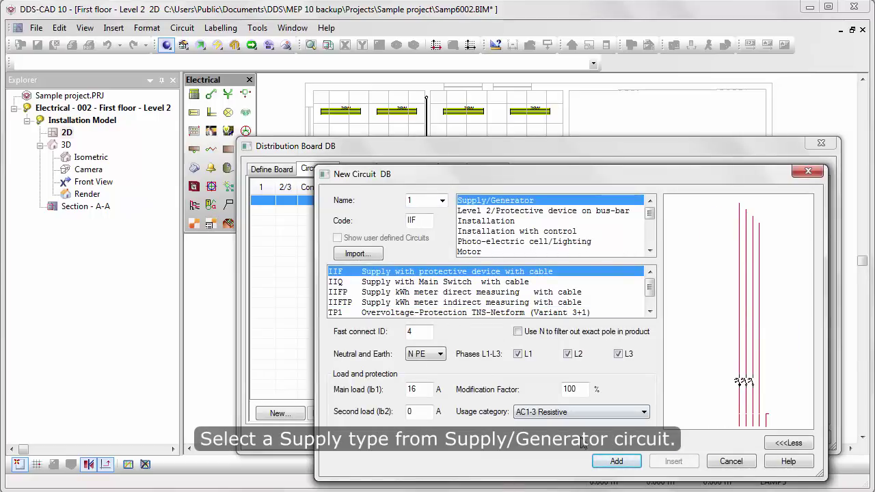
left_click(600, 463)
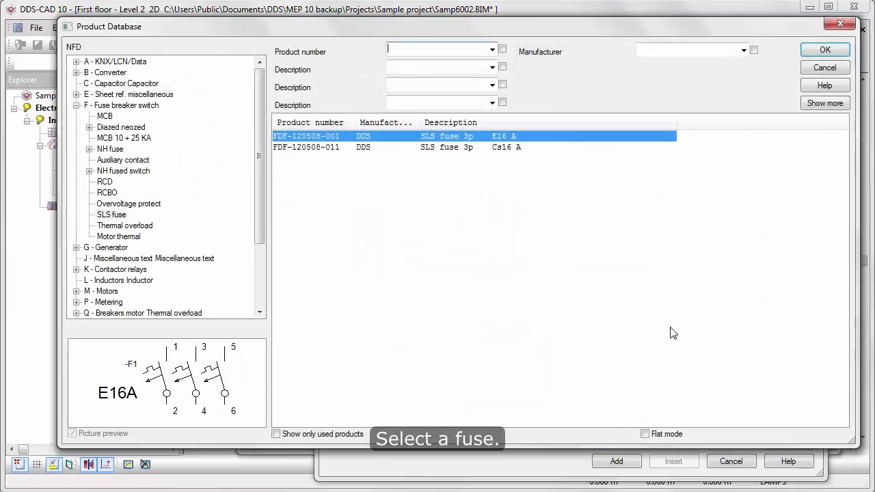
left_click(818, 52)
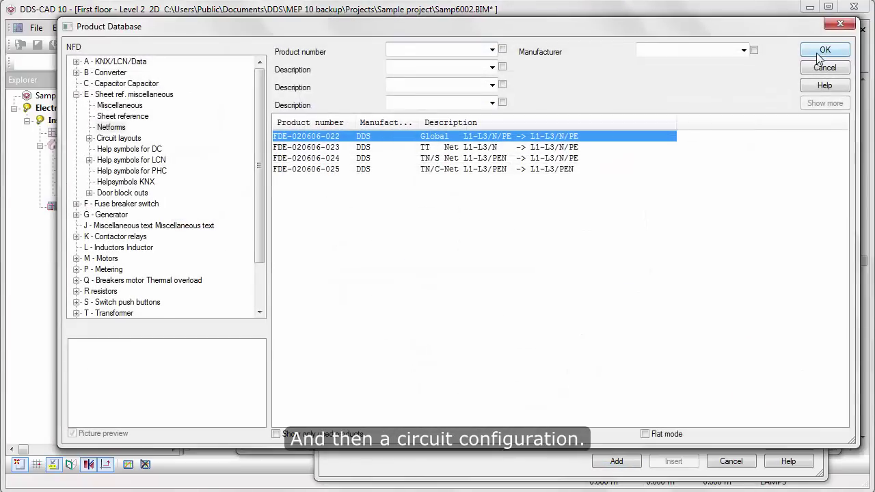
left_click(818, 53)
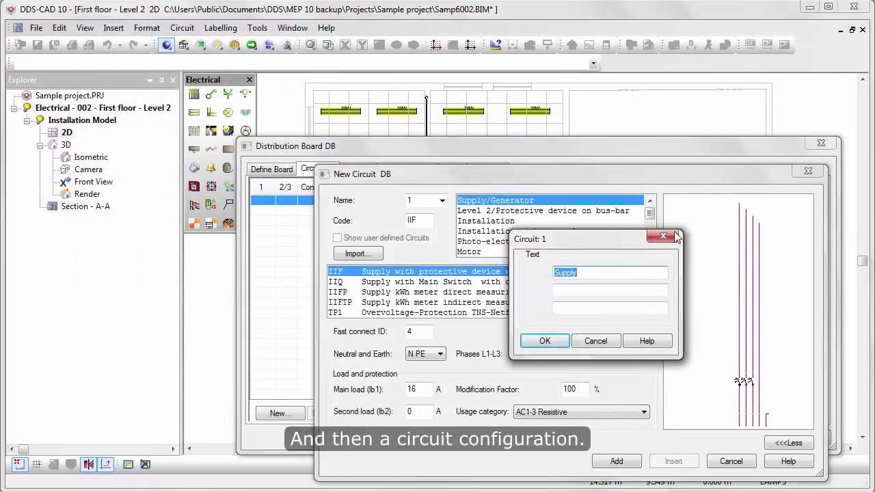
left_click(545, 341)
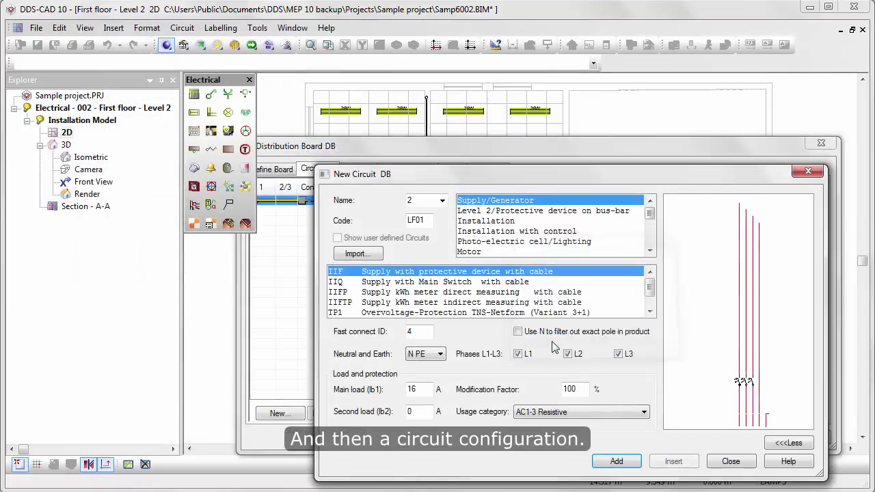
- Add the Pre-fuse circuit with a neozed 16 A bus-mounting fuse
left_click(553, 213)
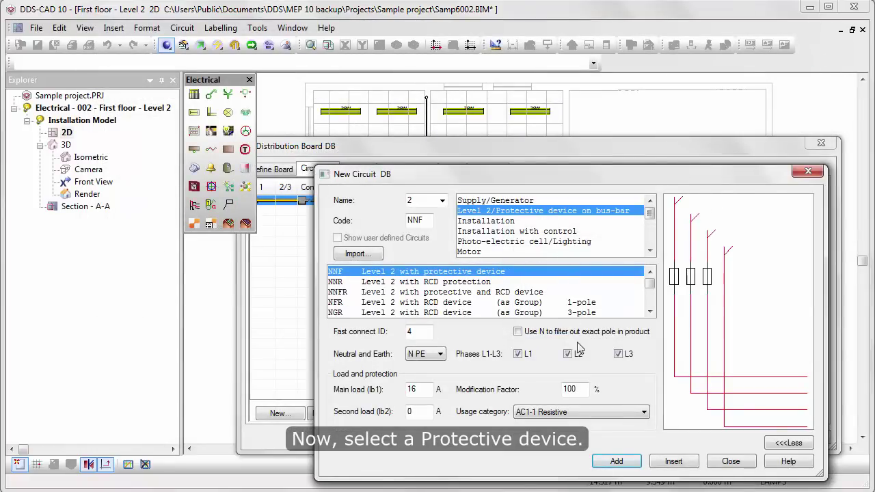
left_click(611, 460)
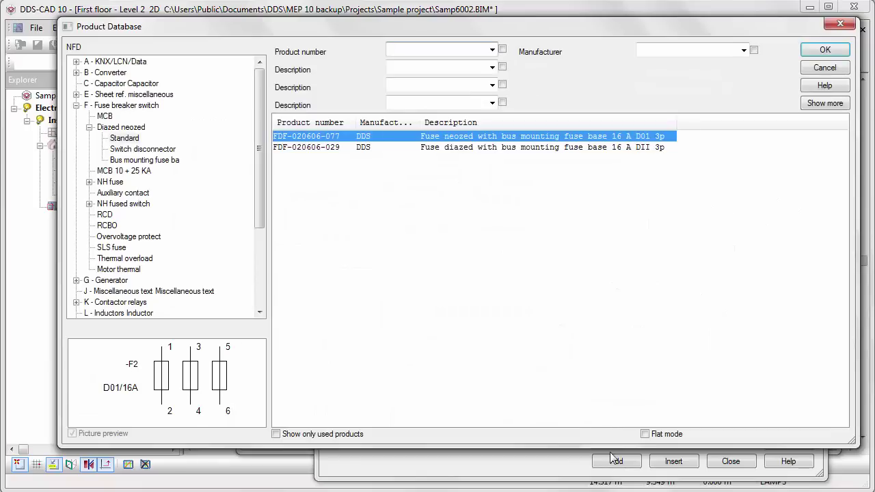
left_click(809, 49)
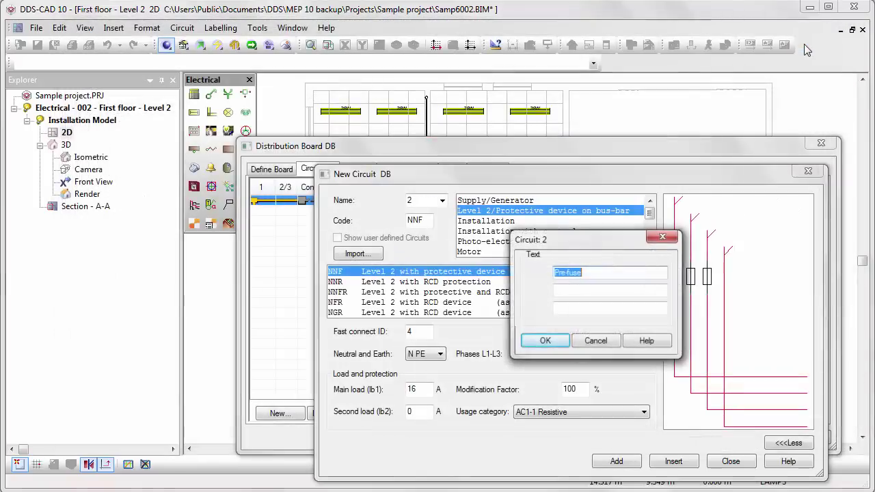
left_click(547, 340)
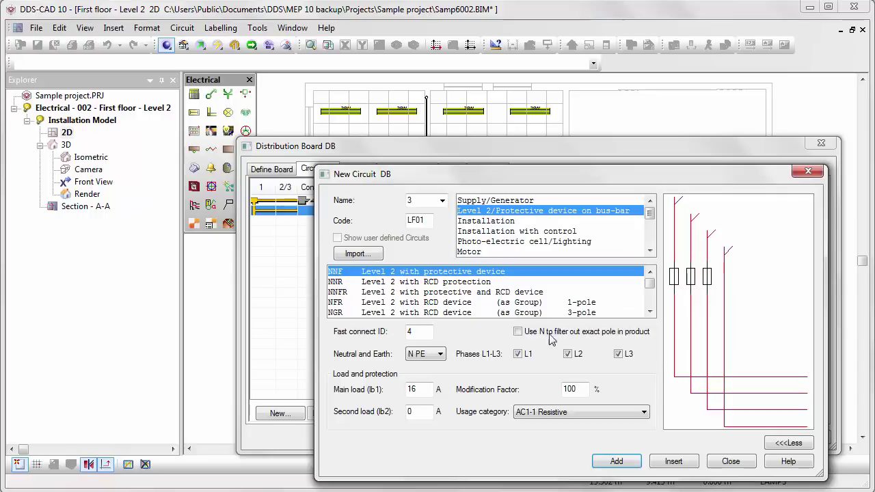
- Add the Offices and WCs lighting circuits, each with a 16 A type B MCB
left_click(509, 222)
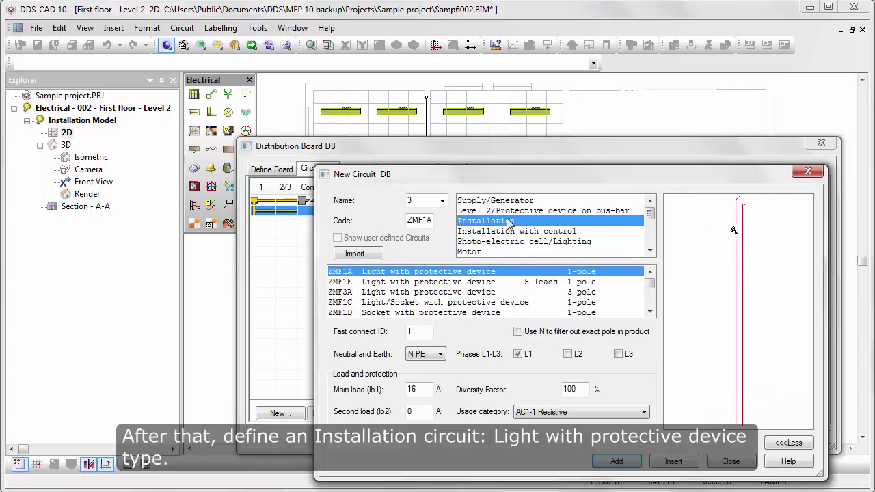
left_click(605, 462)
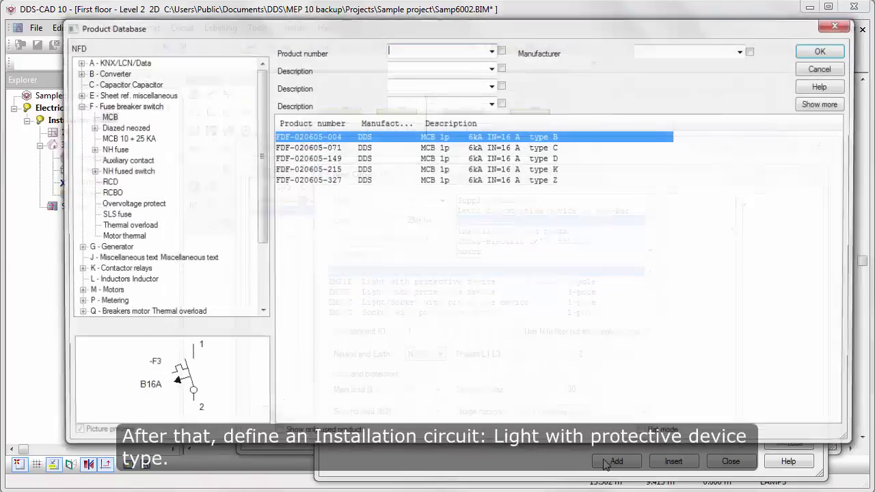
left_click(807, 49)
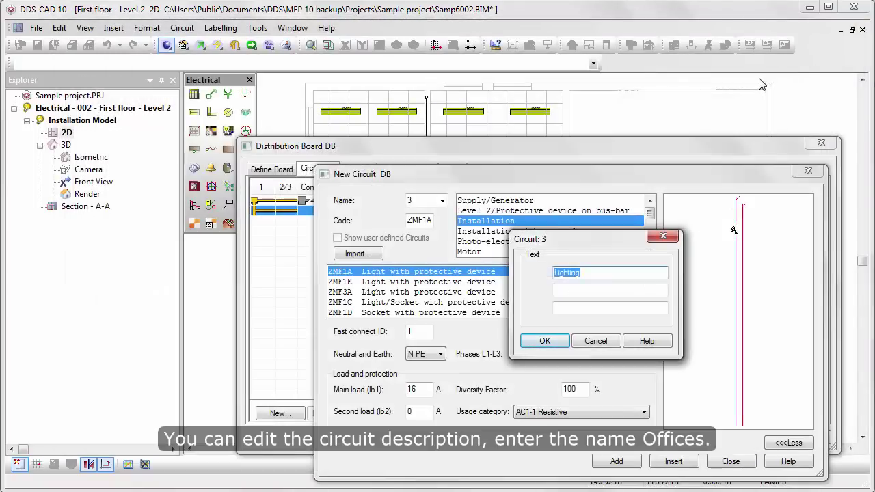
type("Offices")
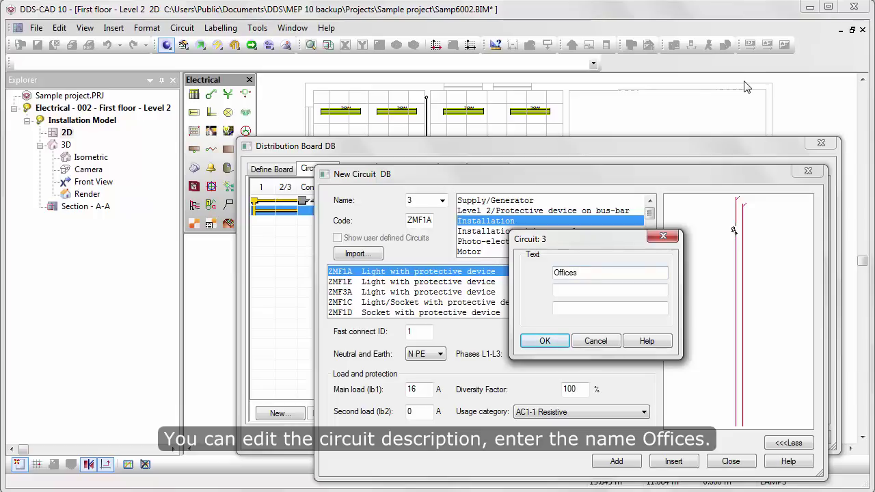
left_click(545, 341)
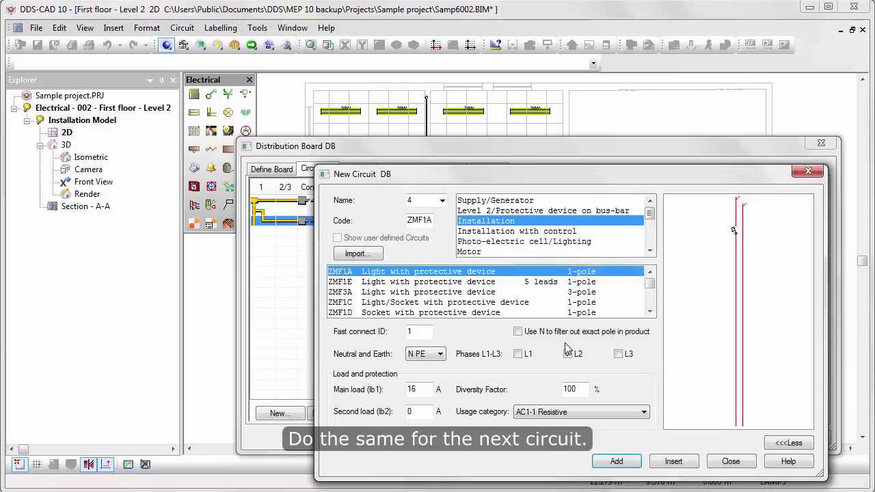
left_click(607, 463)
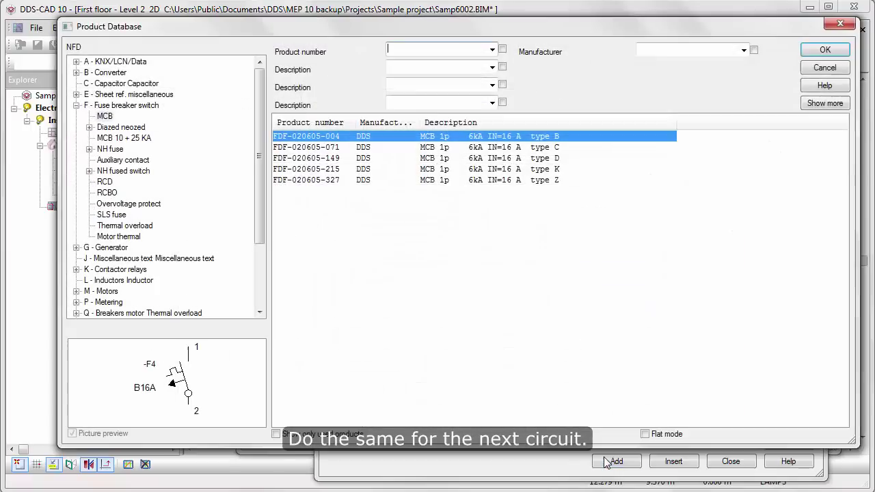
left_click(824, 51)
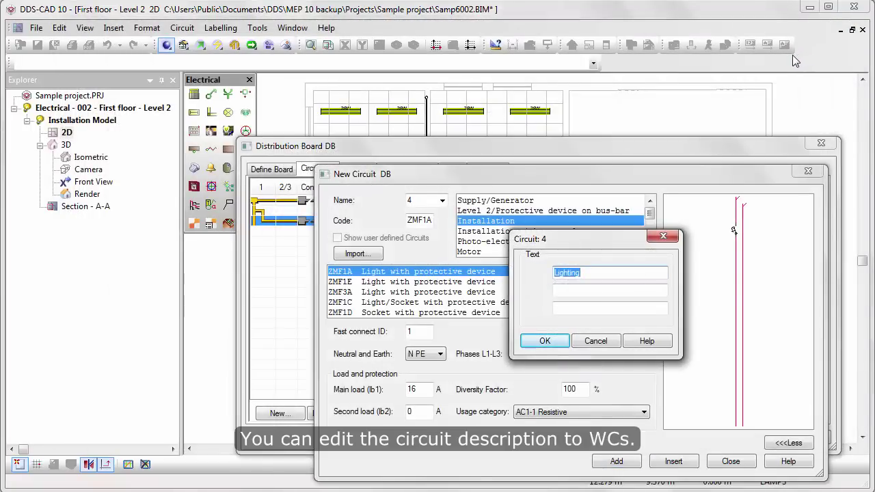
type("WCs")
left_click(545, 341)
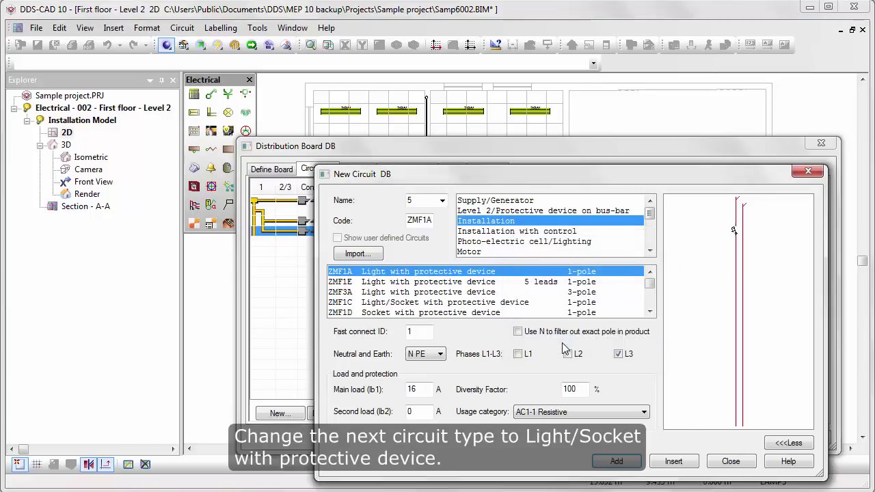
- Add the Kitchen light/socket circuit with a 16 A type B MCB and apply the board settings
left_click(533, 302)
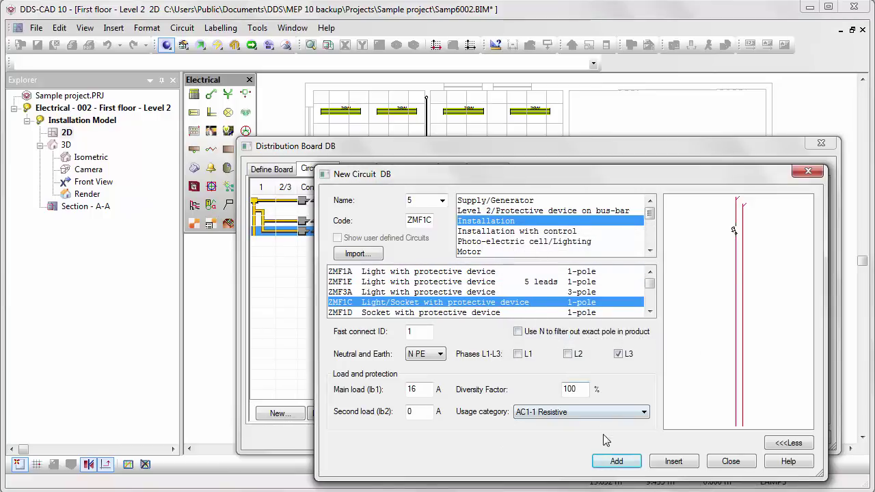
left_click(616, 462)
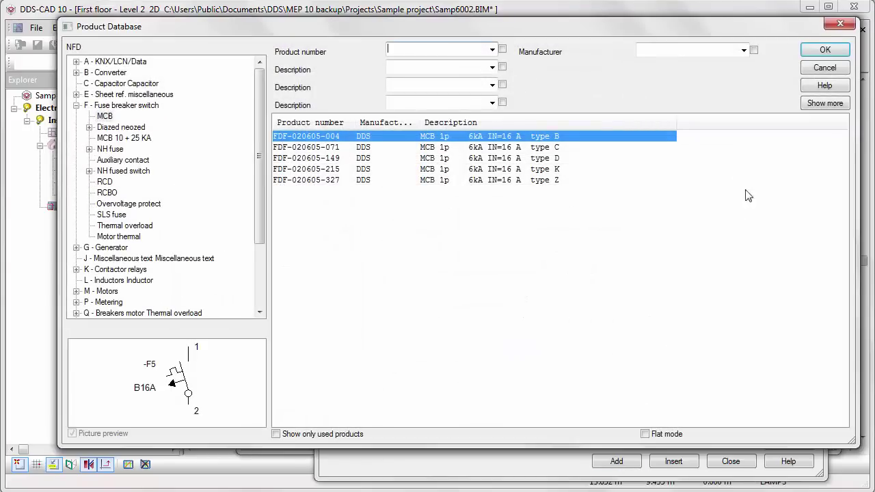
left_click(819, 49)
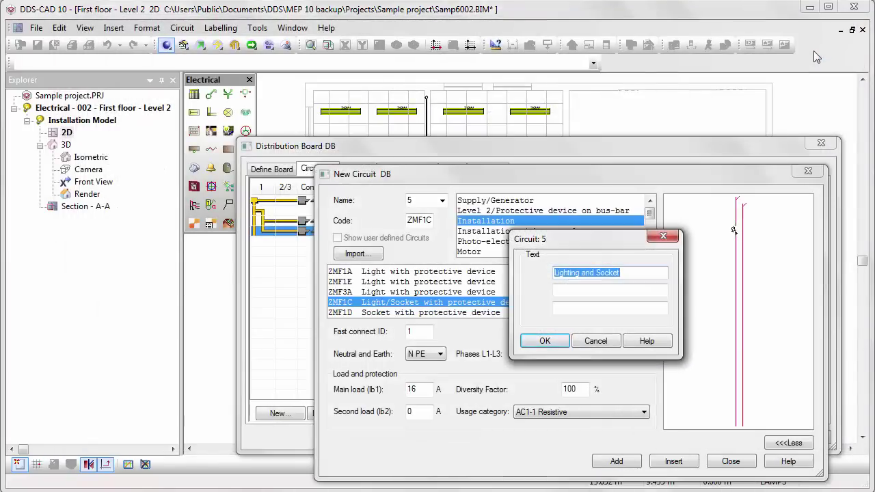
type("Kitchen")
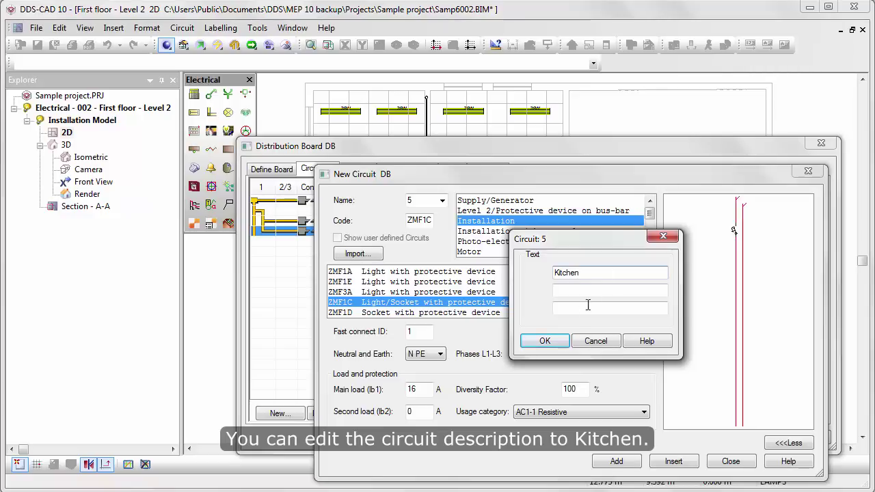
left_click(559, 341)
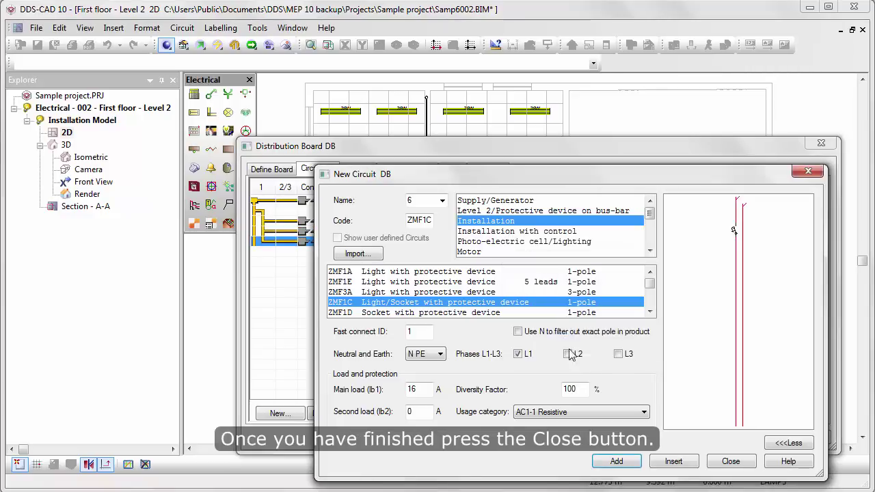
left_click(728, 461)
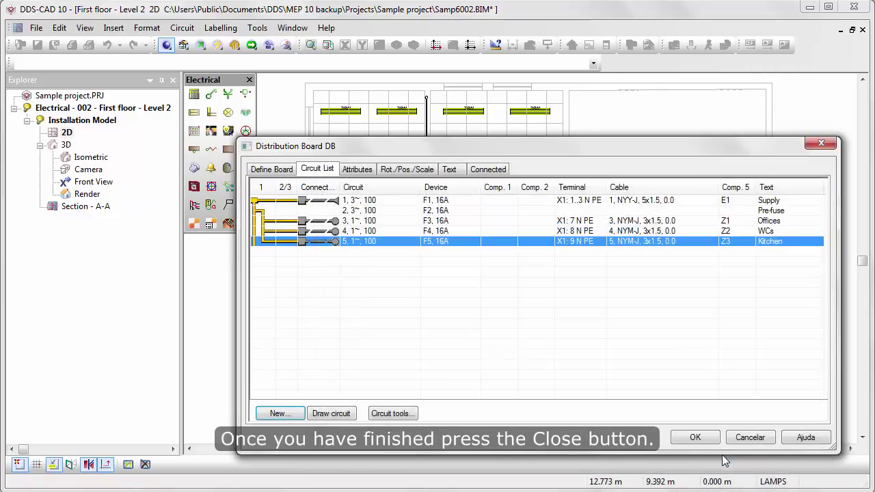
left_click(695, 438)
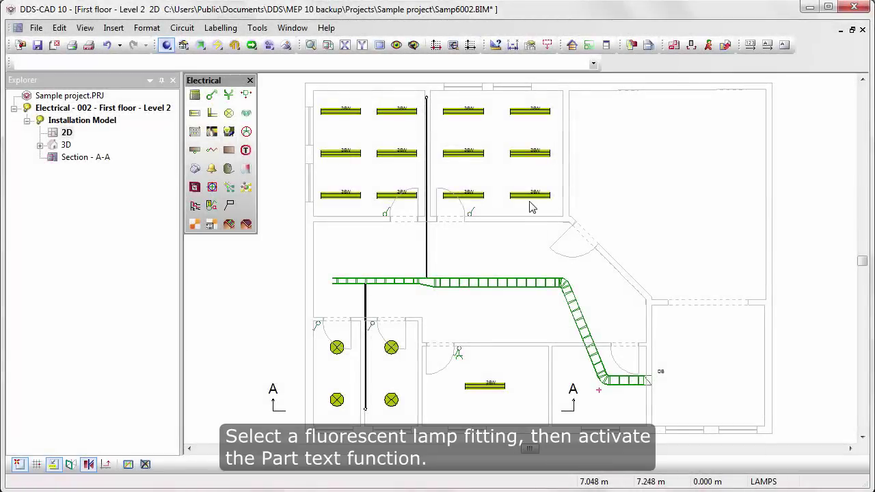
- Add Current, Cable length to central and Voltage loss to the fluorescent lamp's Switchboard.Circuit.Cable part text
left_click(532, 199)
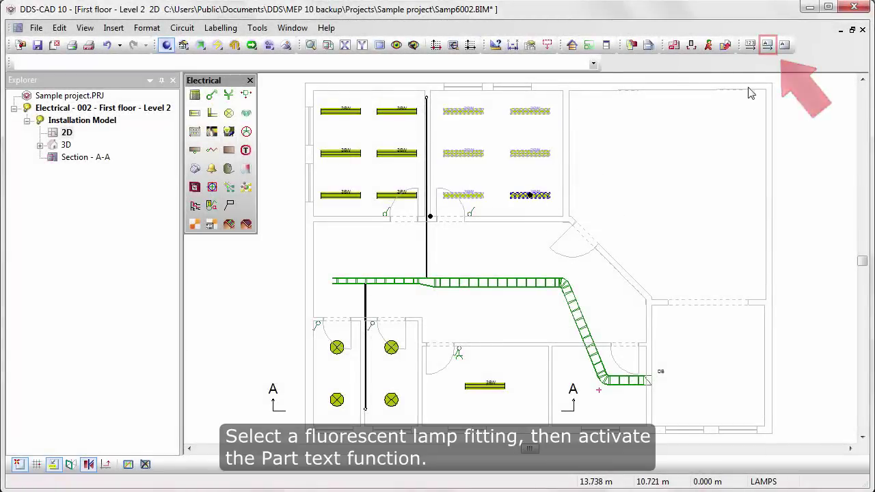
left_click(774, 49)
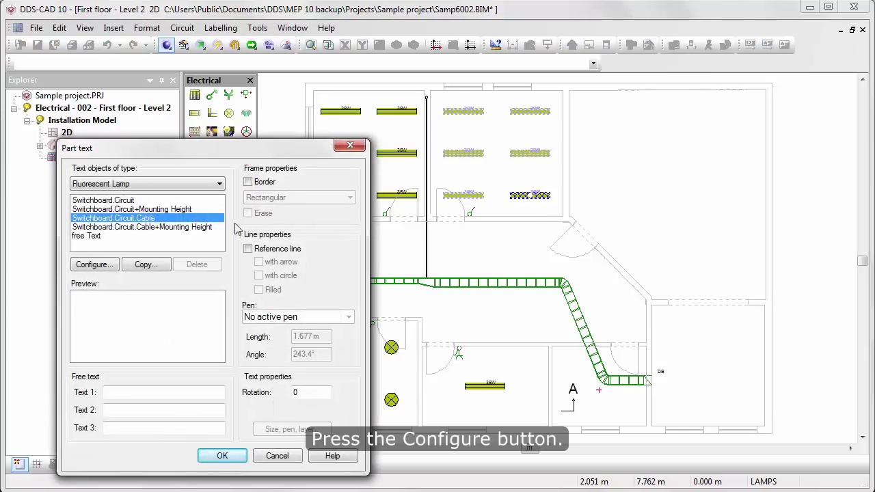
left_click(93, 265)
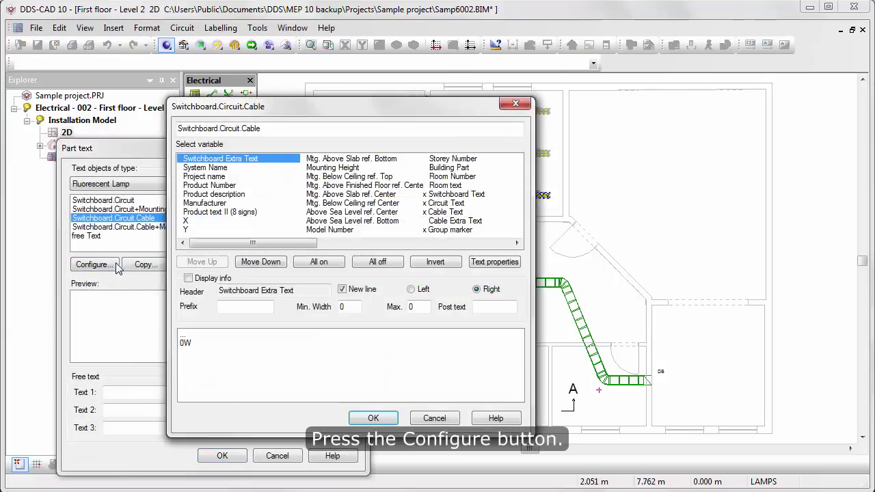
left_click_drag(213, 248, 323, 233)
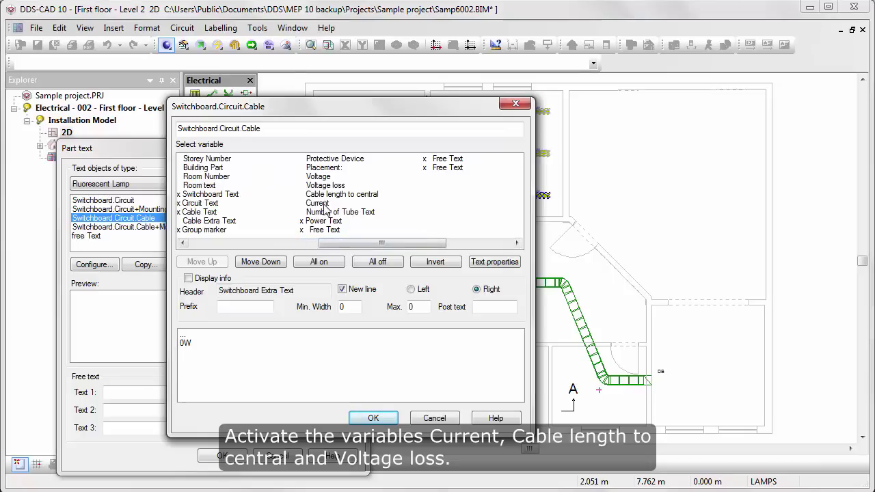
double_click(325, 204)
double_click(333, 195)
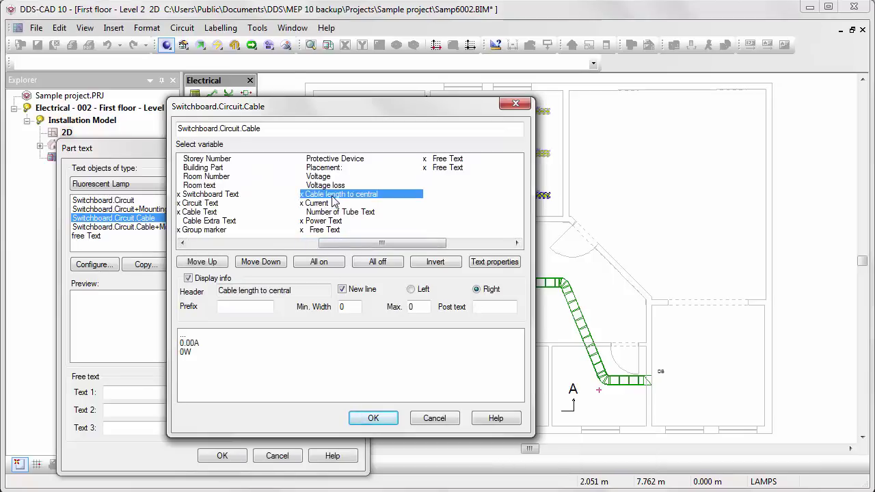
double_click(334, 187)
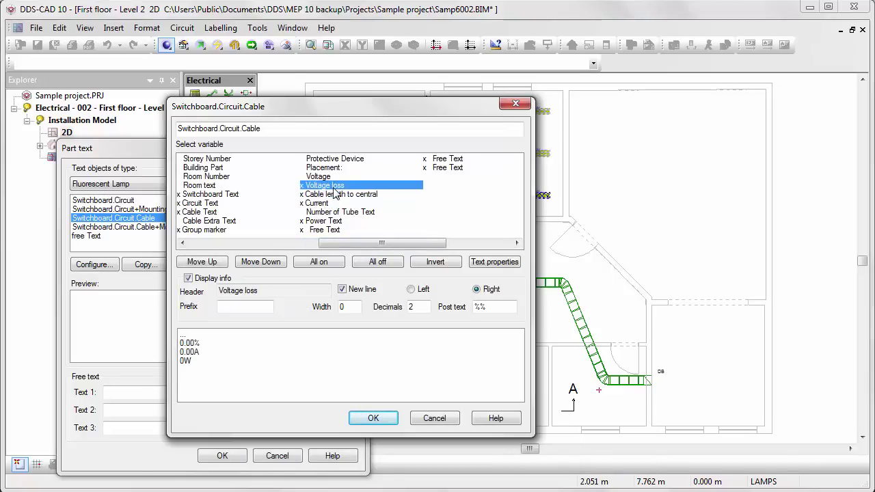
left_click(395, 418)
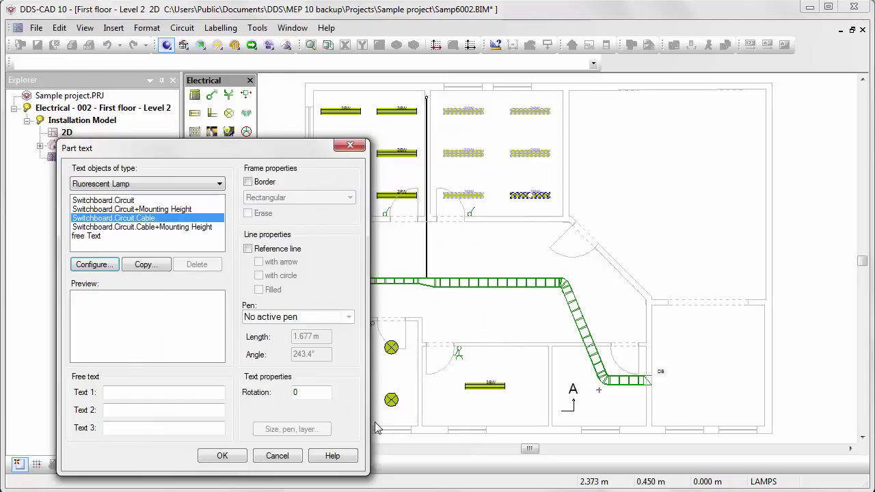
left_click(236, 456)
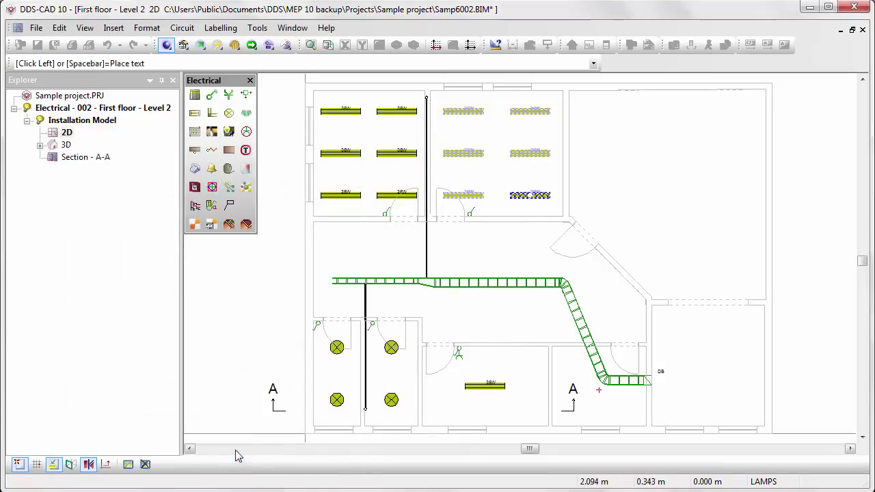
- Add Current, Cable length to central and Voltage loss to the lamps' Switchboard.Circuit labels, then refresh
left_click(232, 420)
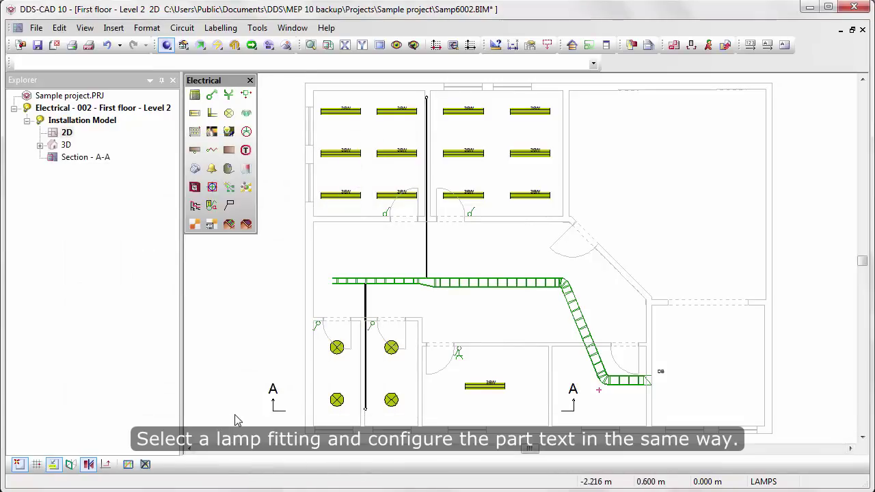
left_click(336, 402)
left_click(769, 50)
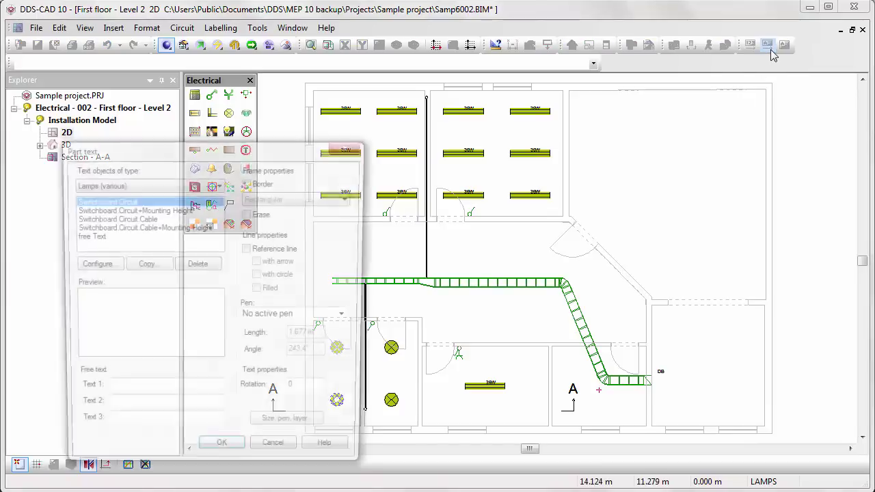
left_click(111, 266)
left_click_drag(229, 245, 335, 245)
left_click(327, 204)
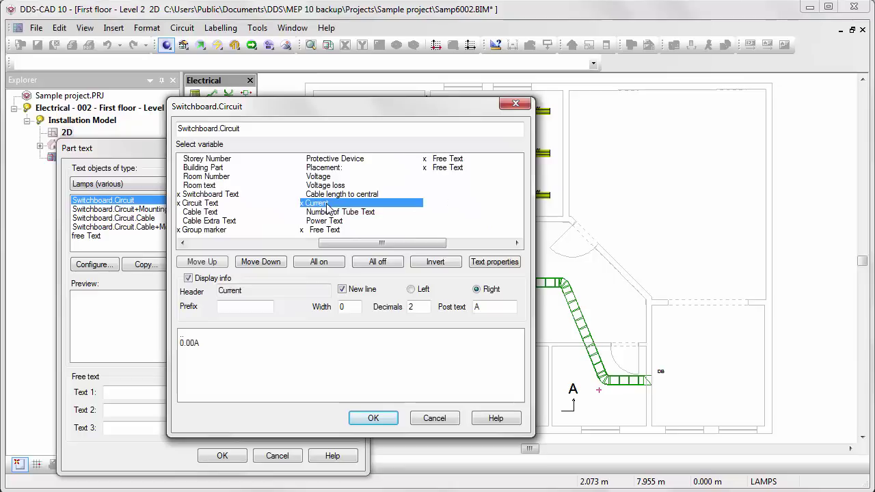
left_click(331, 195)
left_click(333, 186)
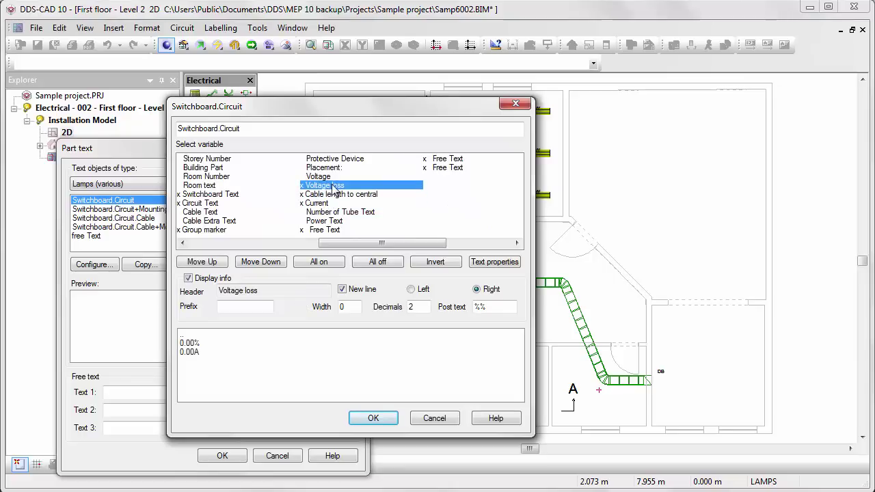
left_click(373, 418)
left_click(222, 456)
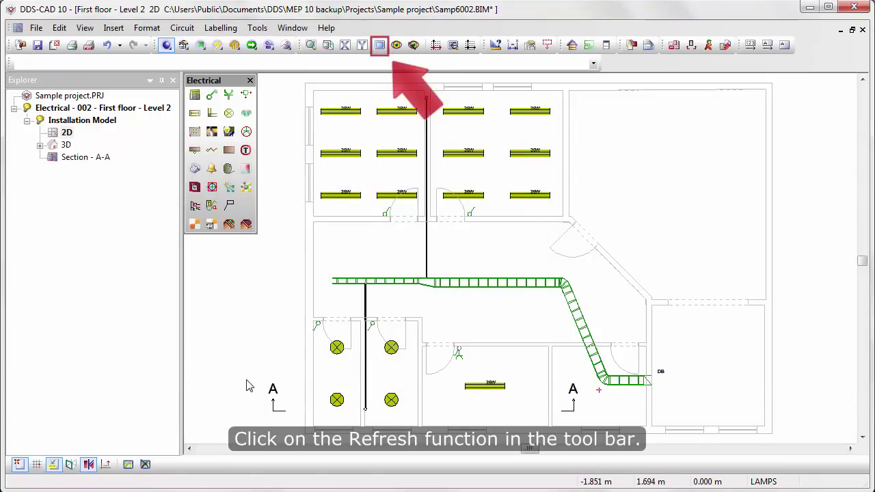
left_click(380, 48)
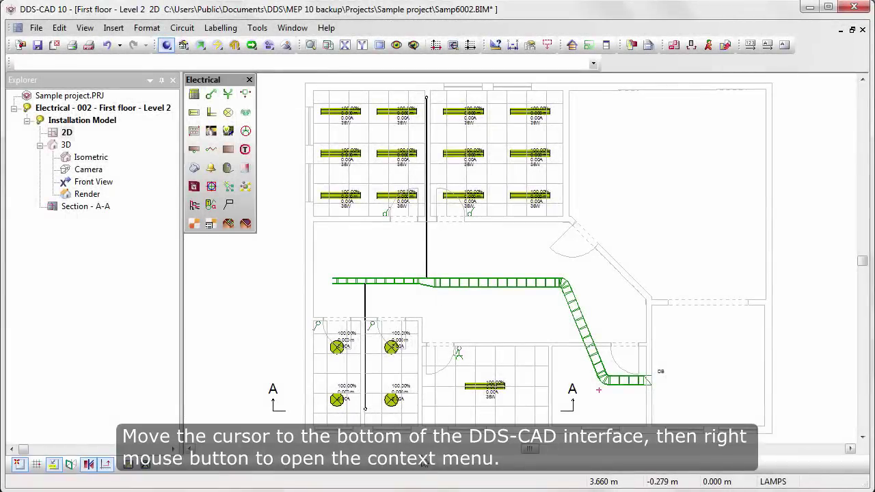
- Show the Distribution Board Circuit List DB and start drawing the Kitchen circuit's NYM-J 3x1.5 cable
right_click(421, 464)
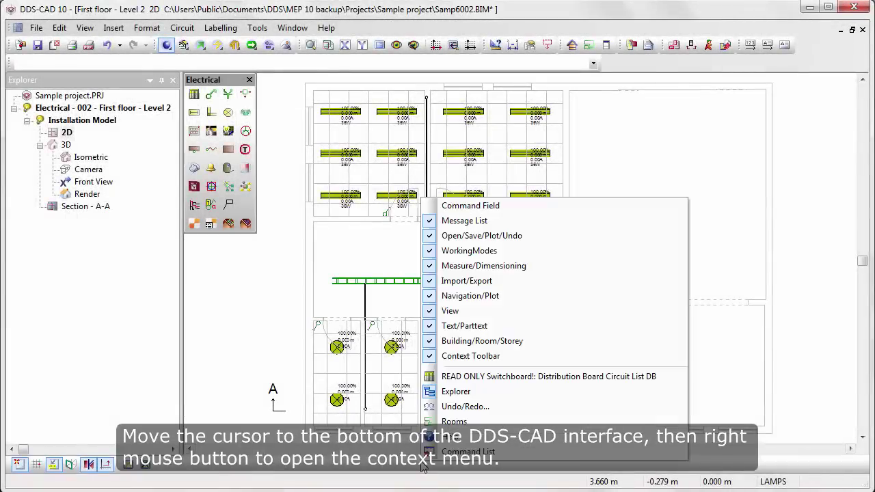
left_click(500, 377)
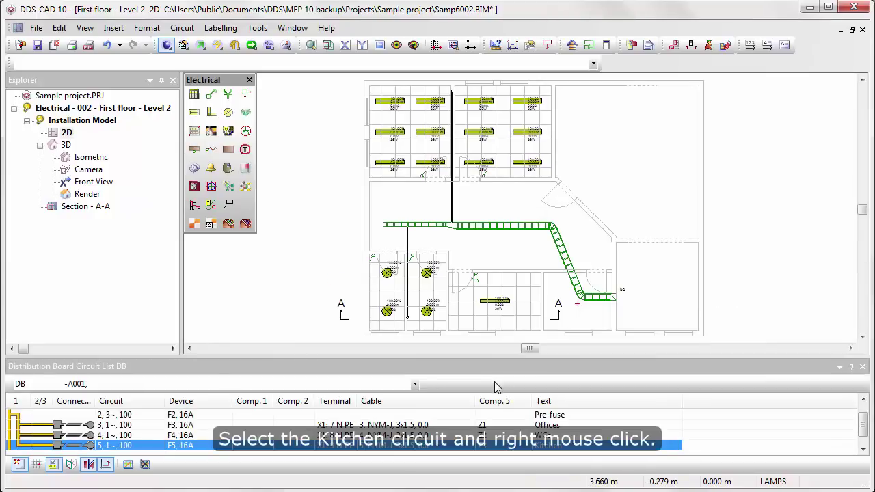
right_click(419, 446)
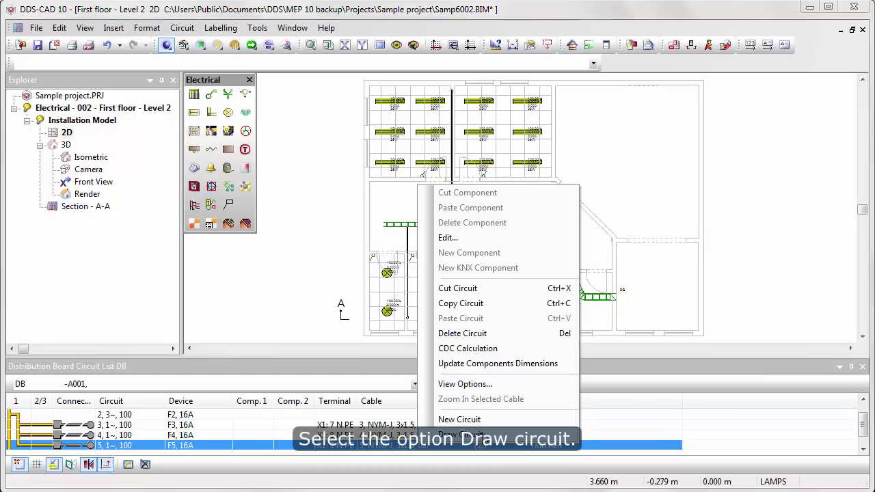
left_click(461, 435)
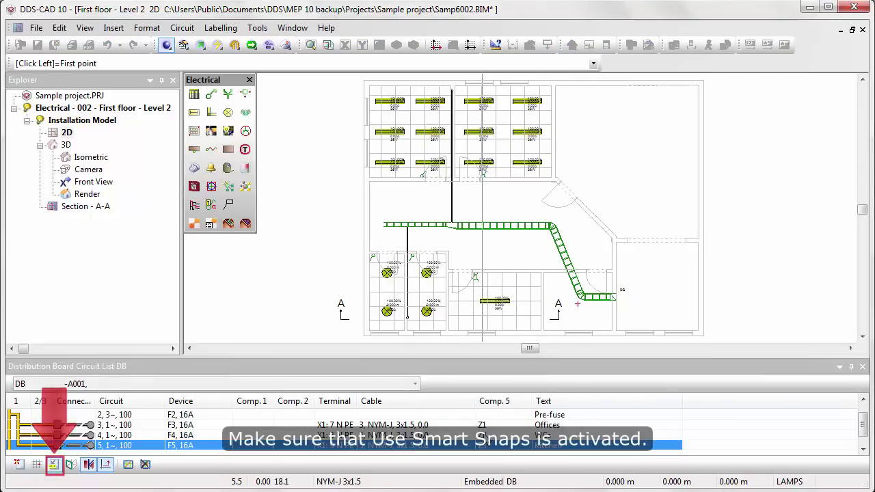
- Create a trunk on the cable ladder and run the Kitchen cable from it to the fluorescent lamp
scroll(498, 257, "up", 3)
scroll(498, 257, "up", 1)
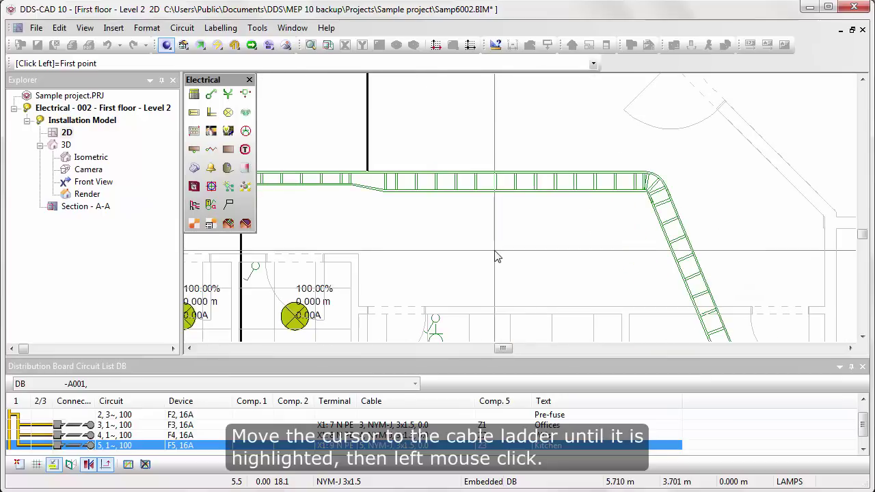
left_click(505, 183)
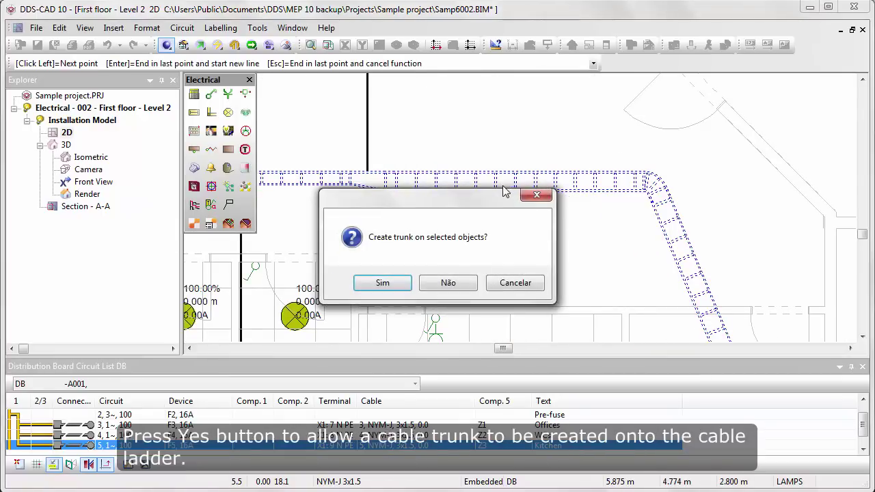
left_click(382, 282)
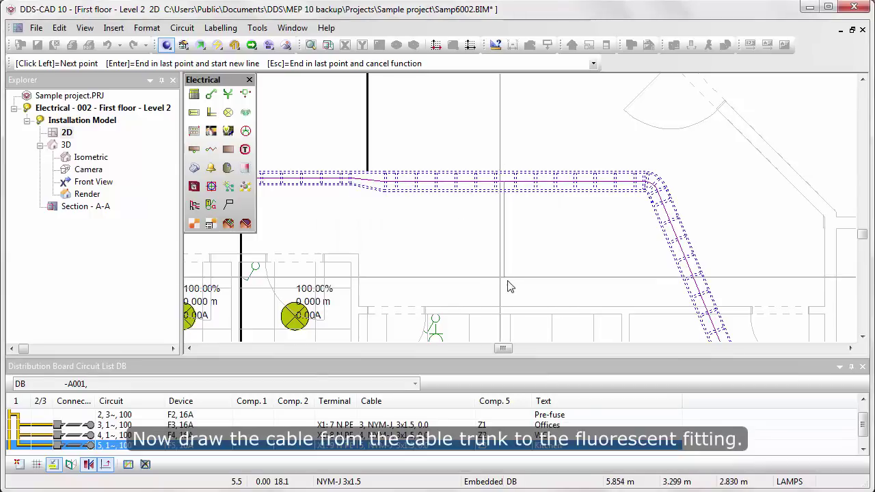
middle_click_drag(514, 293, 510, 128)
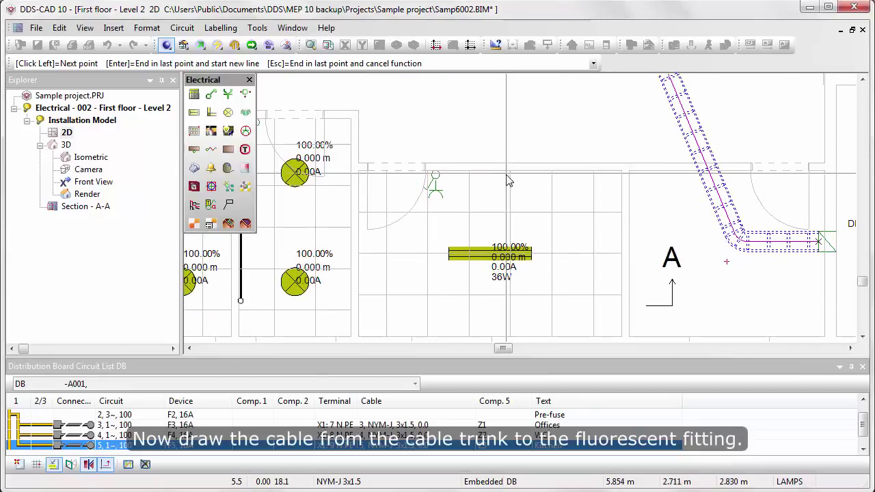
left_click(504, 174)
left_click(488, 260)
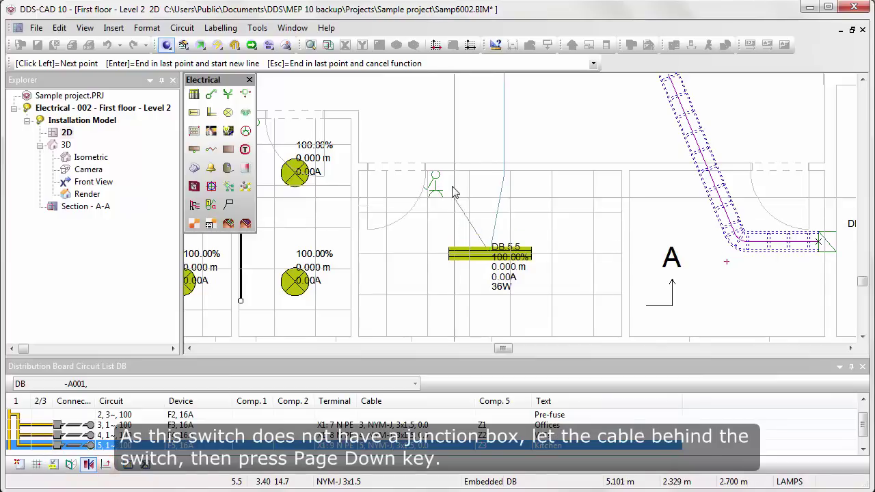
- Drop the cable to 1.050 m height and connect it to the kitchen switch with snapping on
scroll(444, 168, "up", 1)
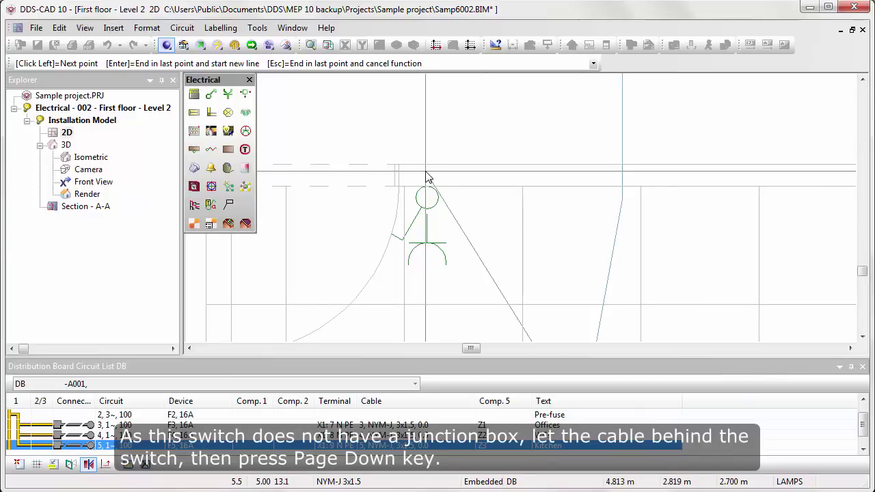
key("Page_Down")
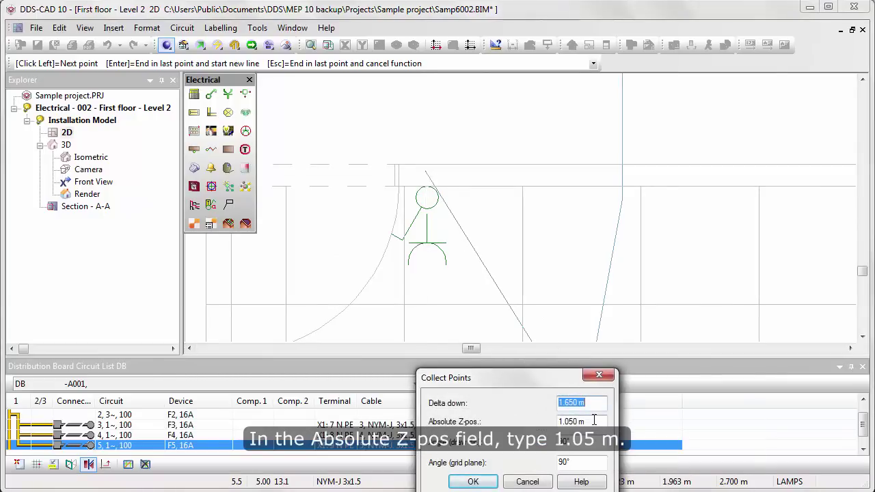
left_click(479, 481)
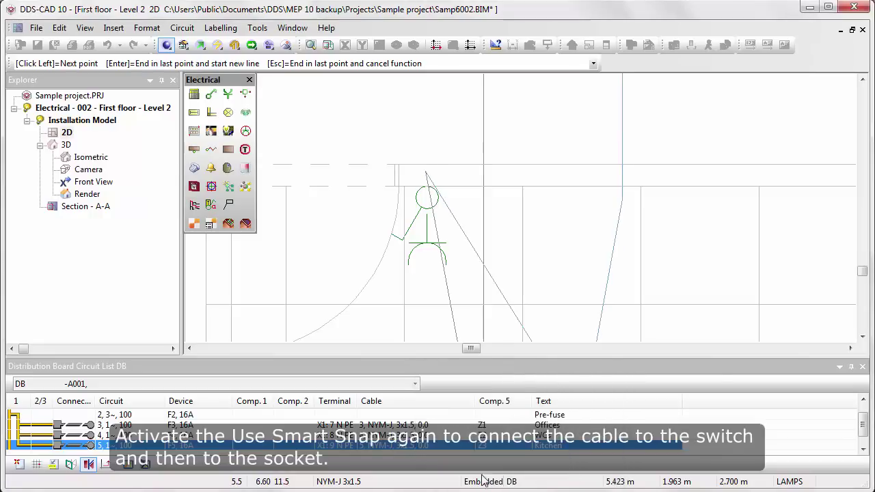
key("F11")
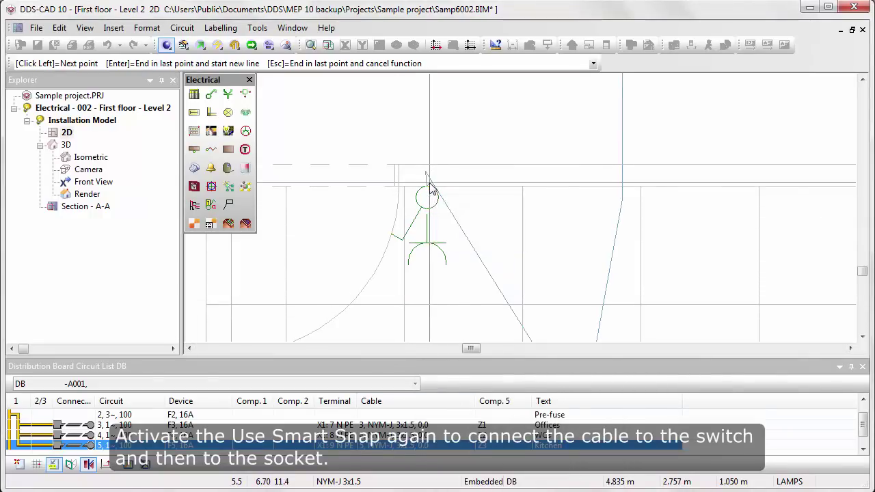
left_click(437, 221)
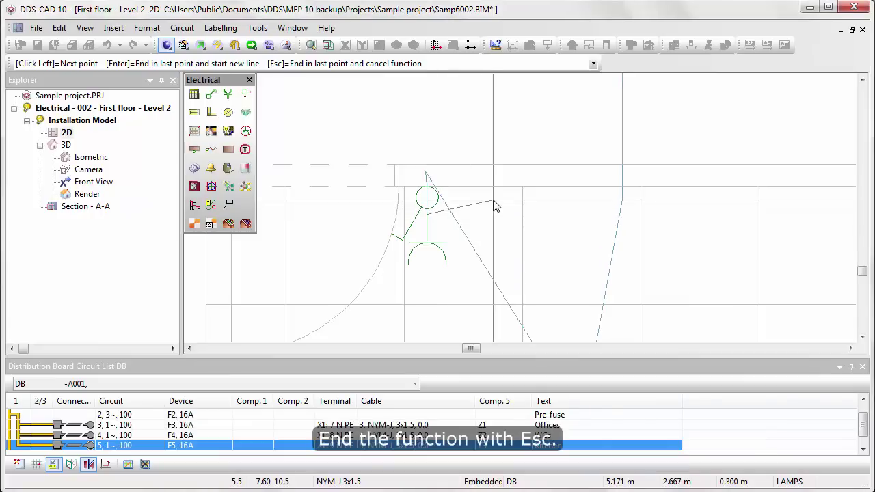
key("Escape")
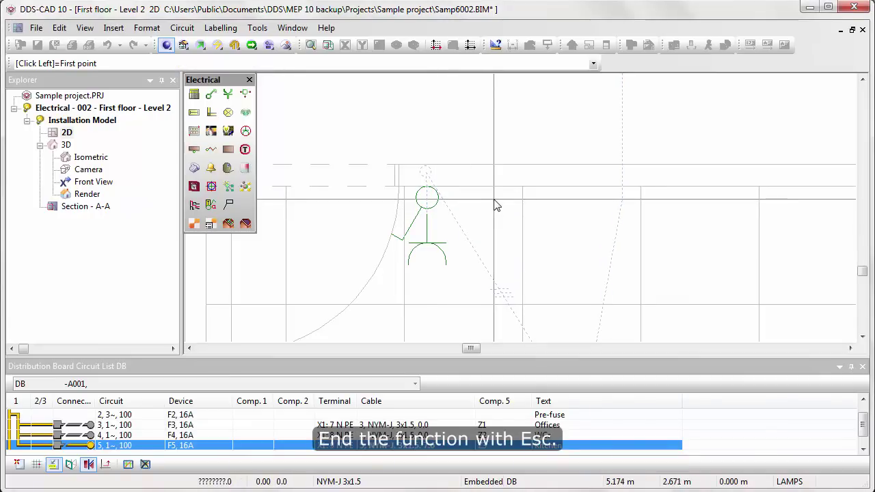
- Continue the cable trunk from its end node and connect it to the distribution board
key("Escape")
scroll(499, 209, "down", 3)
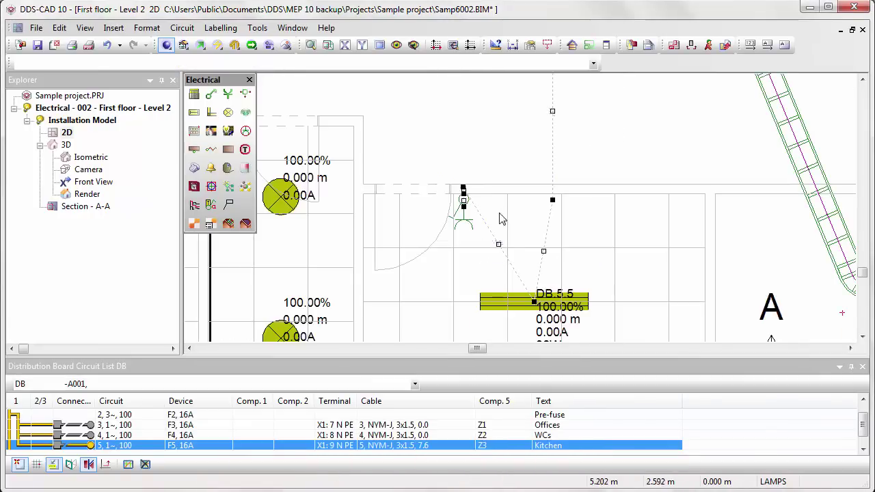
scroll(504, 225, "down", 2)
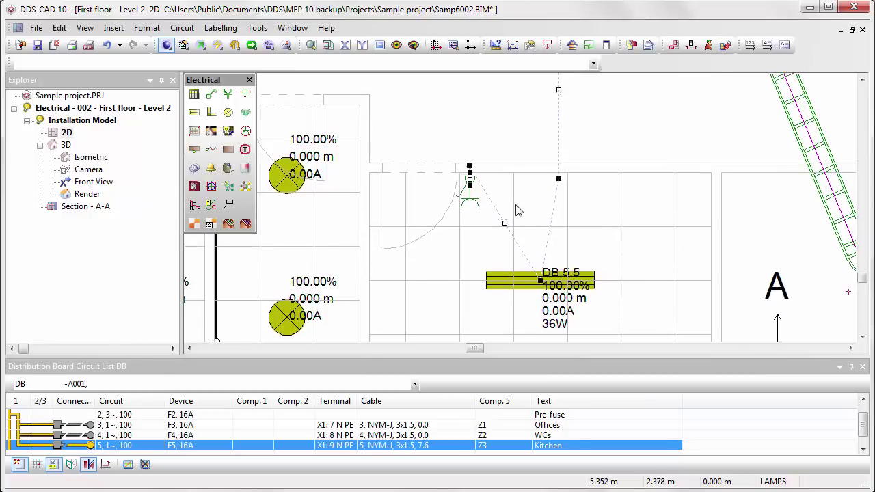
scroll(518, 212, "down", 3)
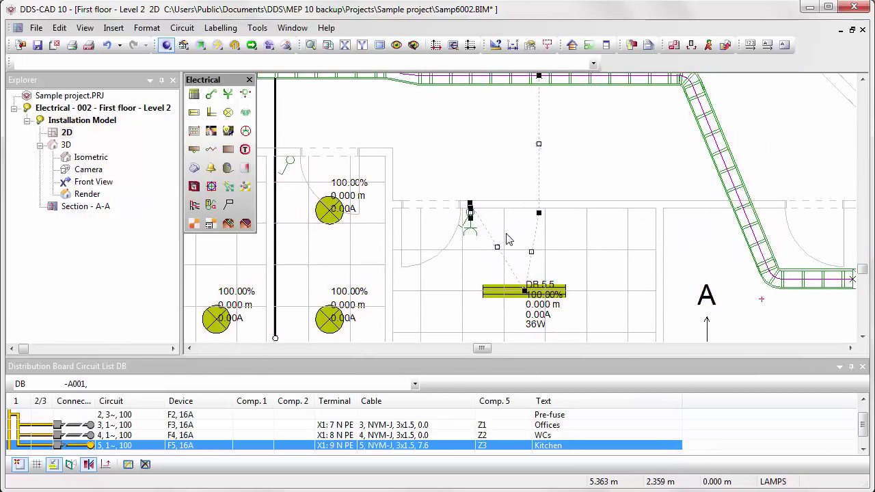
scroll(507, 240, "down", 2)
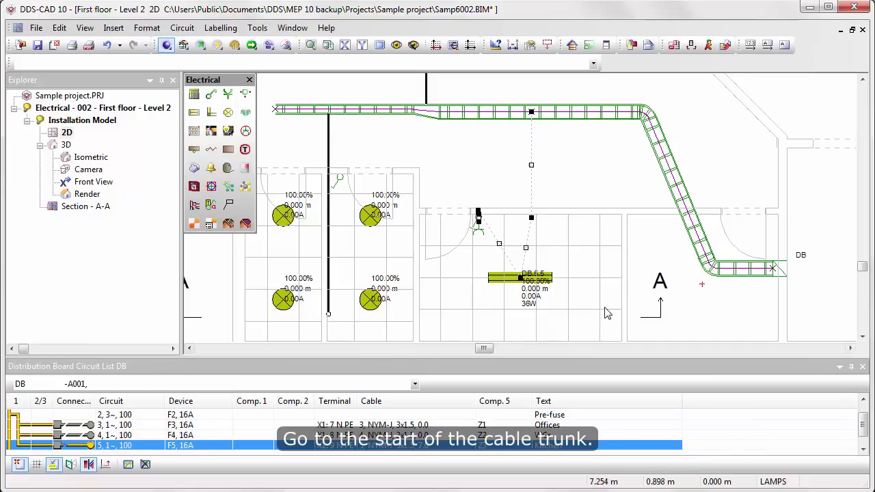
middle_click_drag(593, 298, 430, 281)
scroll(620, 268, "up", 4)
left_click(594, 229)
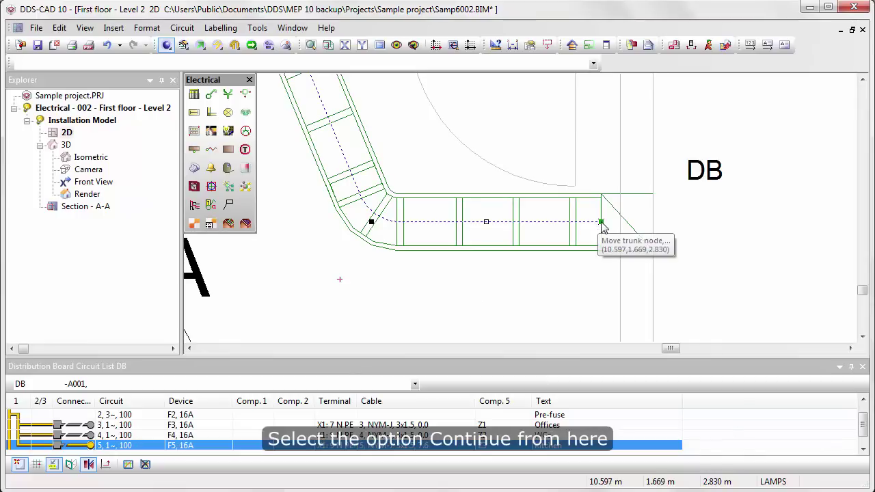
right_click(601, 223)
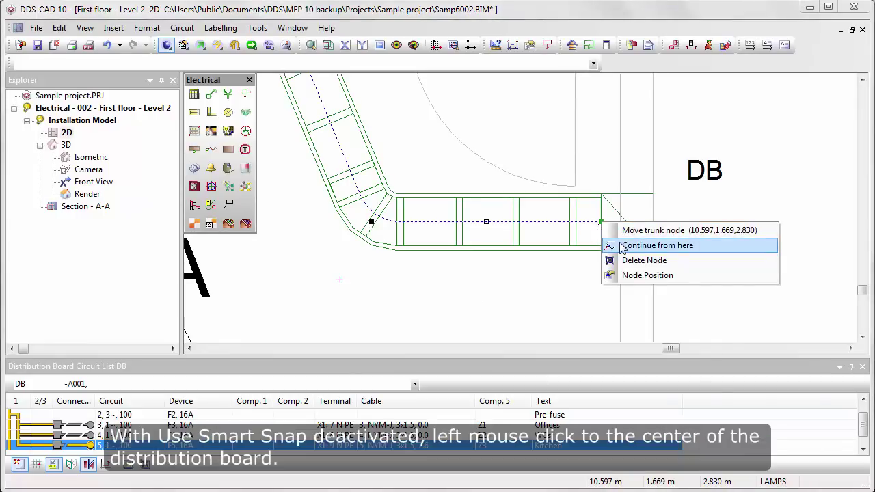
left_click(623, 246)
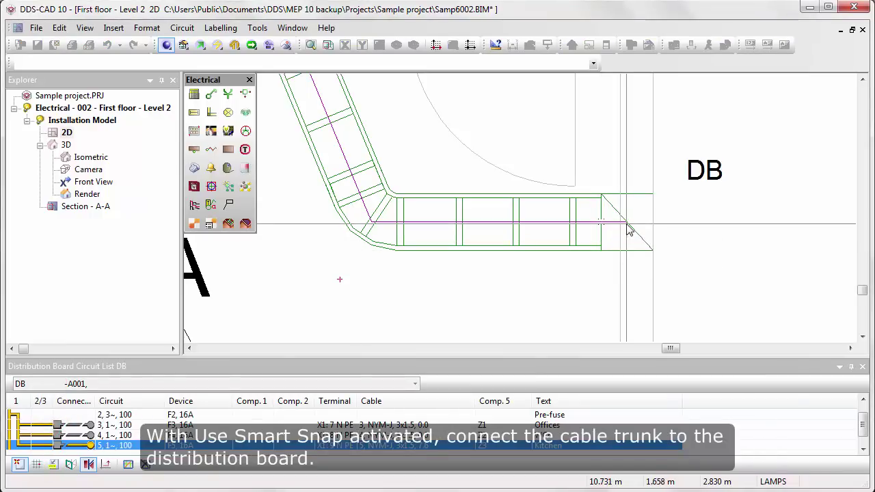
key("F3")
left_click(627, 224)
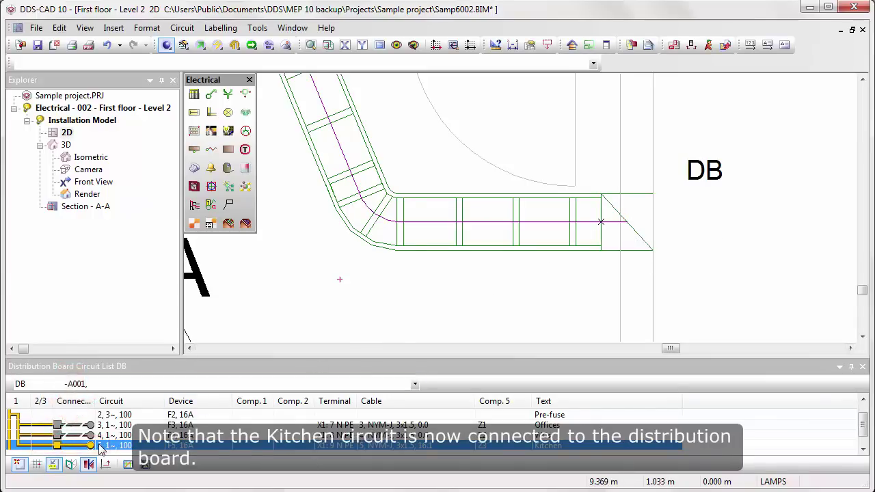
- Pan to the kitchen lamp to check its label shows 1.97%, 11.918 m and 16.00A
mouse_move(313, 312)
middle_mouse_down()
mouse_move(531, 256)
mouse_move(754, 239)
middle_mouse_up()
mouse_move(635, 252)
middle_mouse_down()
mouse_move(476, 277)
mouse_move(622, 236)
mouse_move(742, 246)
mouse_move(739, 256)
mouse_move(727, 194)
mouse_move(658, 288)
middle_mouse_up()
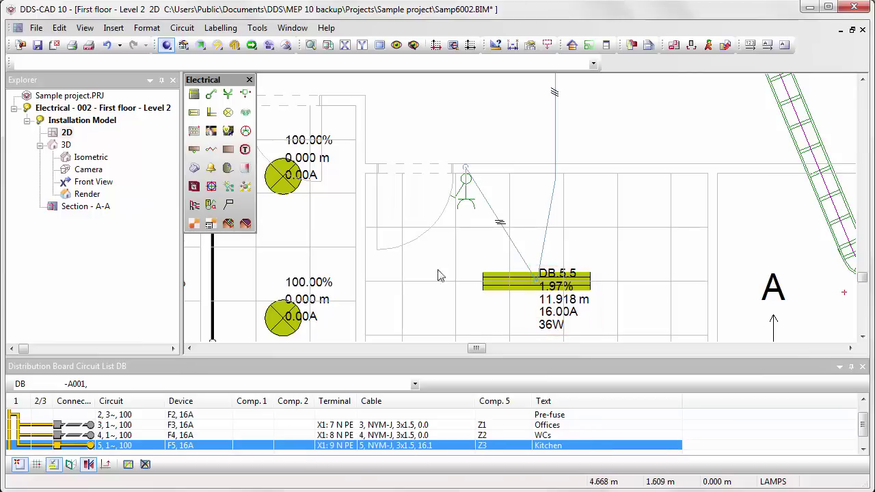
mouse_move(437, 248)
middle_mouse_down()
mouse_move(505, 208)
mouse_move(593, 219)
middle_mouse_up()
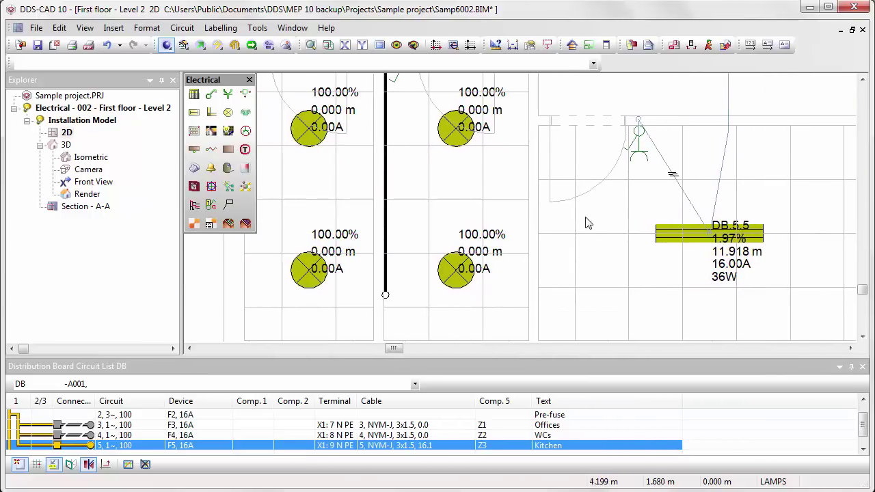
- Start the WCs cable as a new trunk at the conduit's end and run it through the lamps to DB.4
left_click(145, 436)
right_click(145, 438)
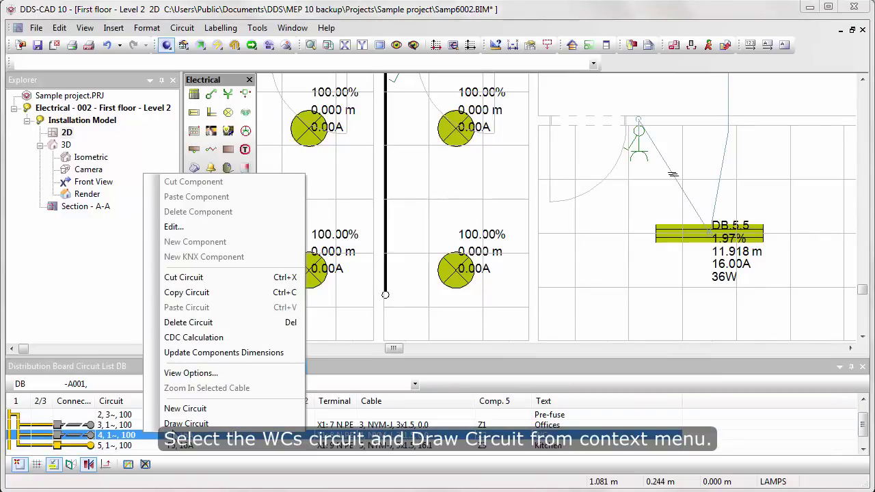
left_click(186, 424)
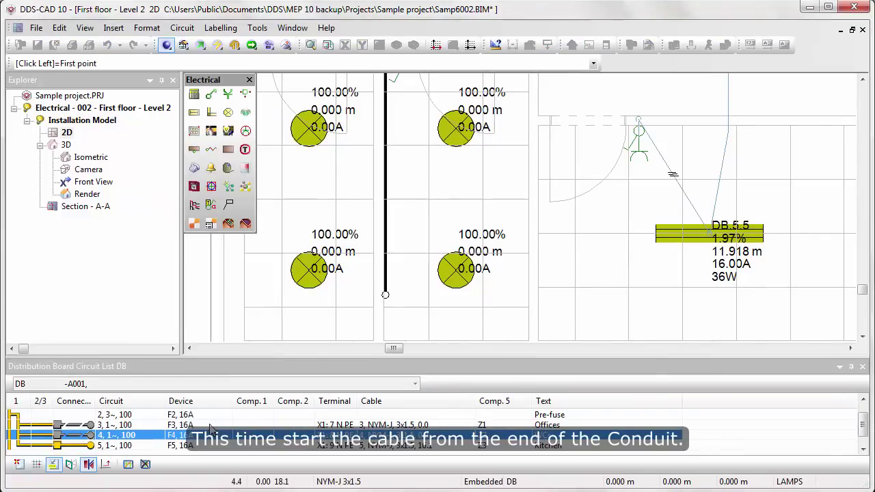
scroll(385, 295, "up", 3)
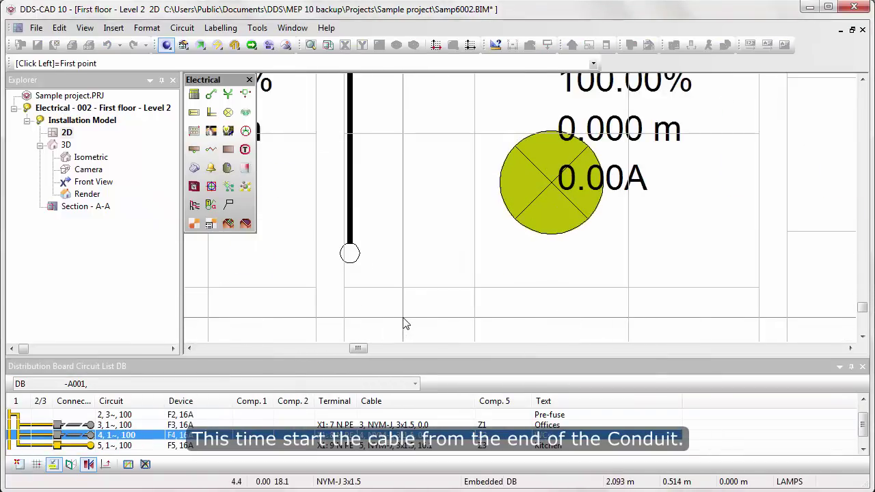
left_click(350, 252)
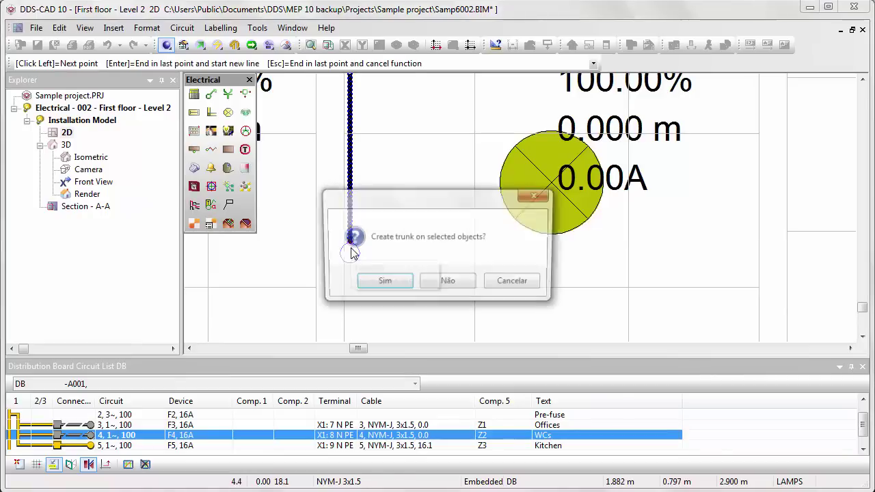
left_click(368, 284)
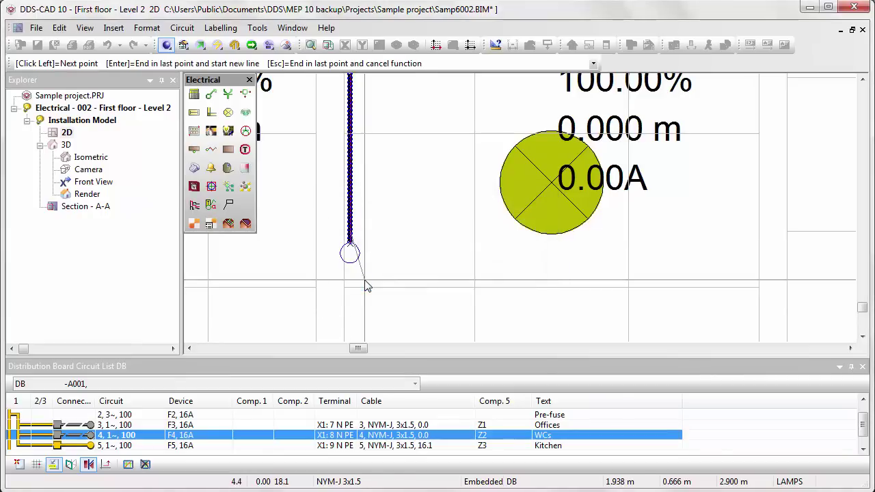
scroll(363, 284, "up", 2)
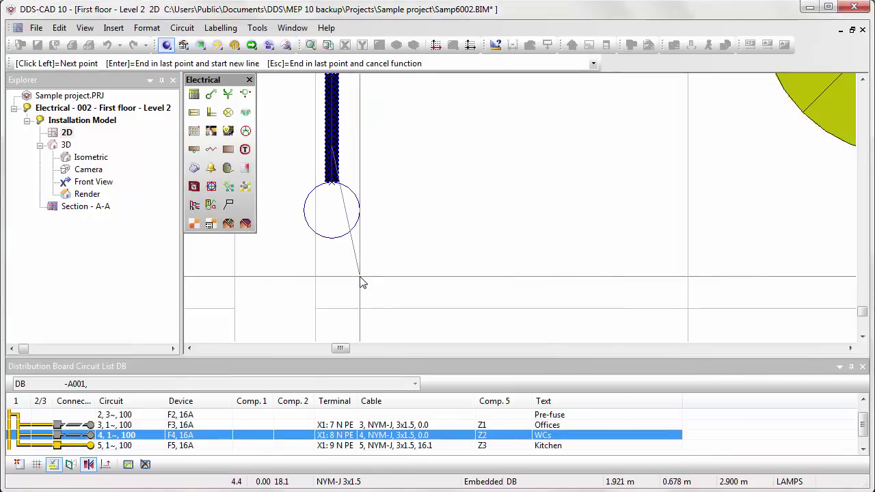
left_click(344, 210)
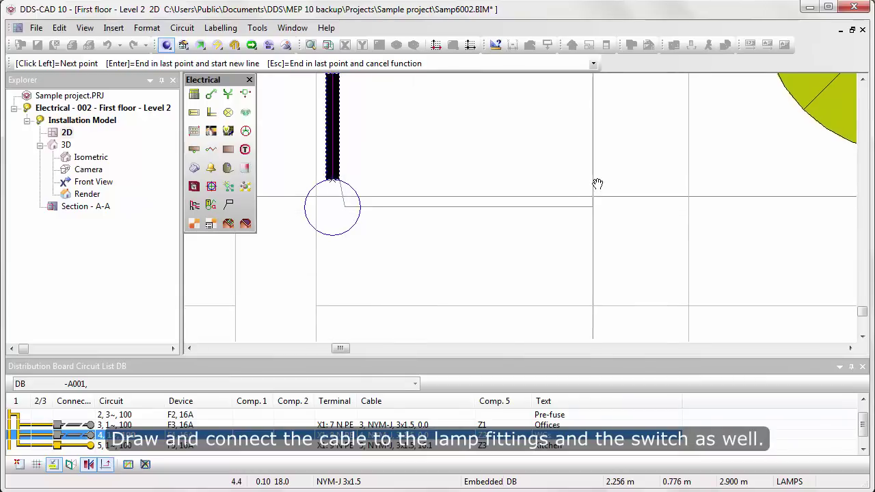
scroll(363, 250, "up", 2)
scroll(365, 252, "down", 3)
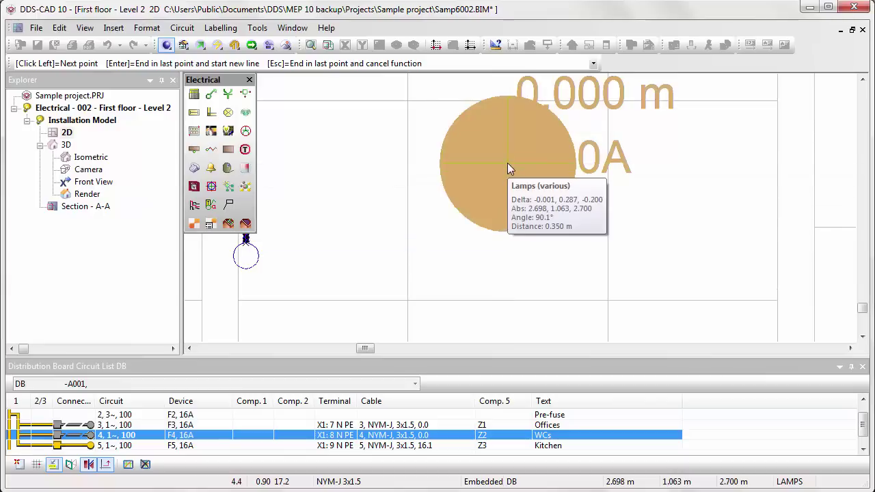
scroll(507, 162, "down", 5)
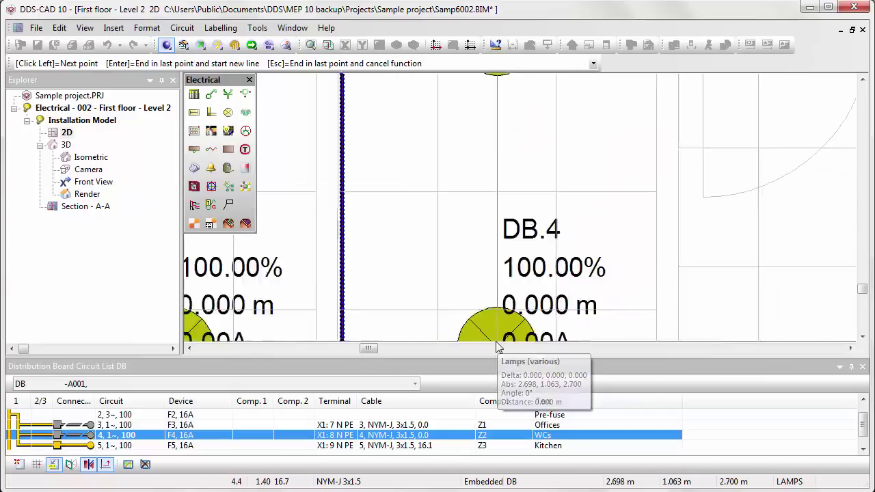
mouse_move(476, 246)
middle_mouse_down()
mouse_move(495, 162)
mouse_move(511, 236)
middle_mouse_up()
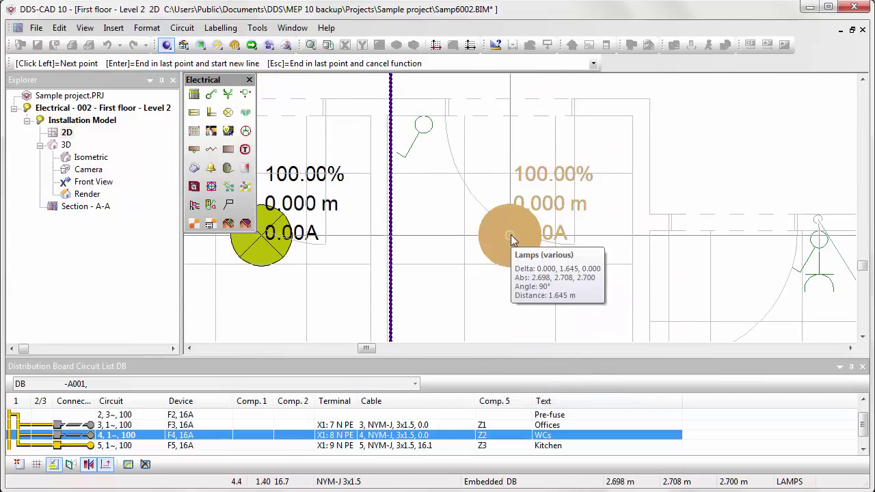
left_click(511, 238)
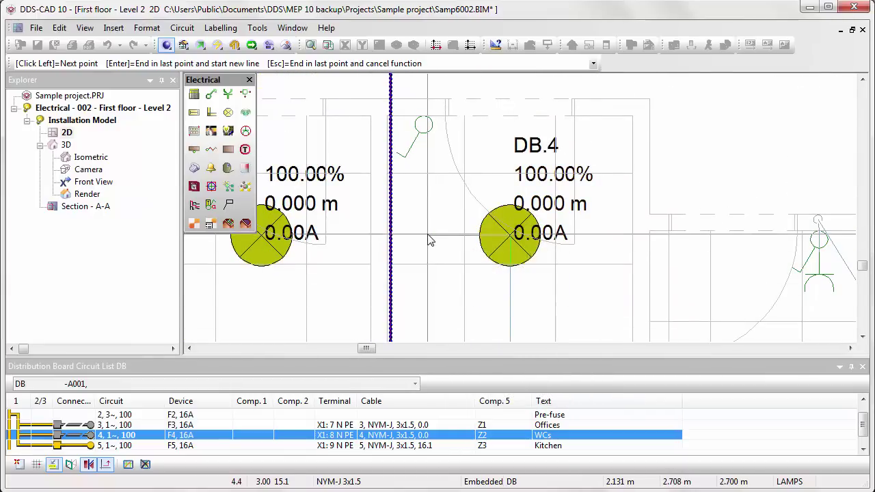
- Drop the cable 1.650 m and connect it to the WC switch
scroll(431, 241, "up", 3)
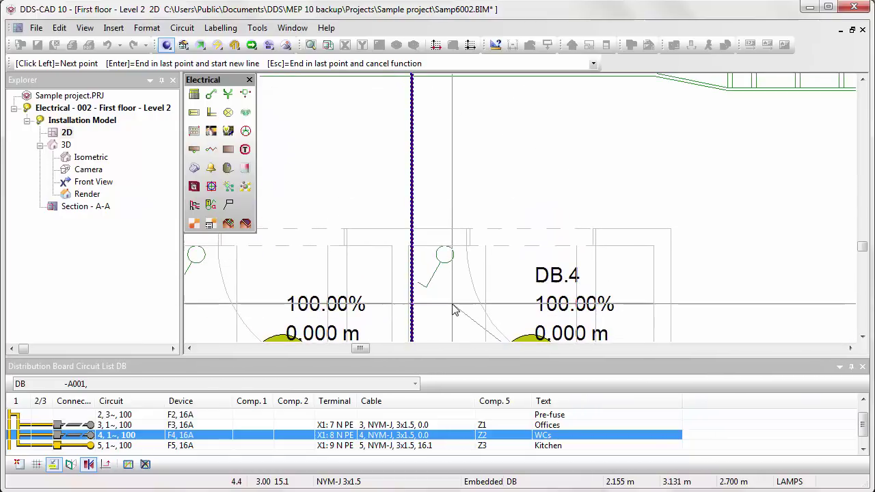
scroll(443, 246, "left", 1)
scroll(445, 246, "up", 3)
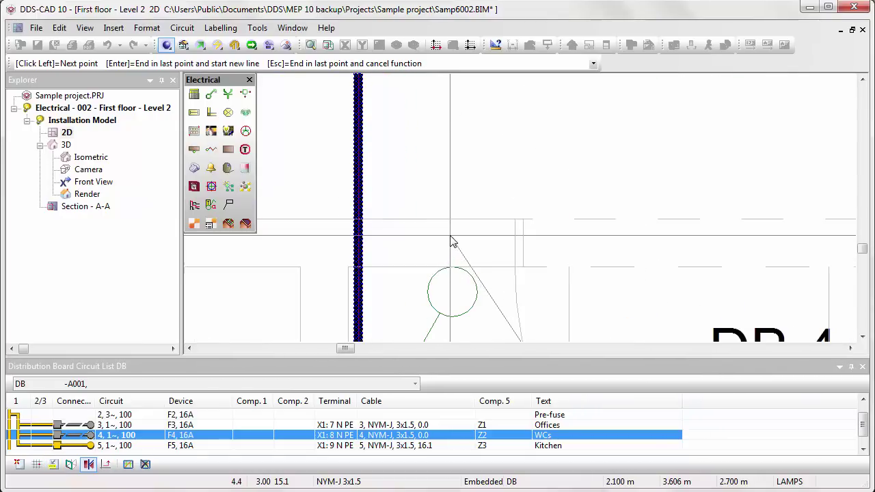
key("Return")
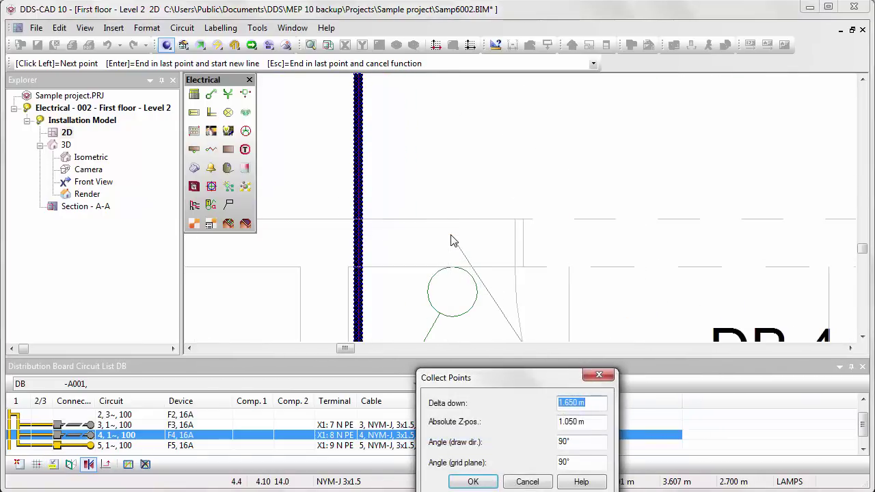
key("Return")
left_click(452, 241)
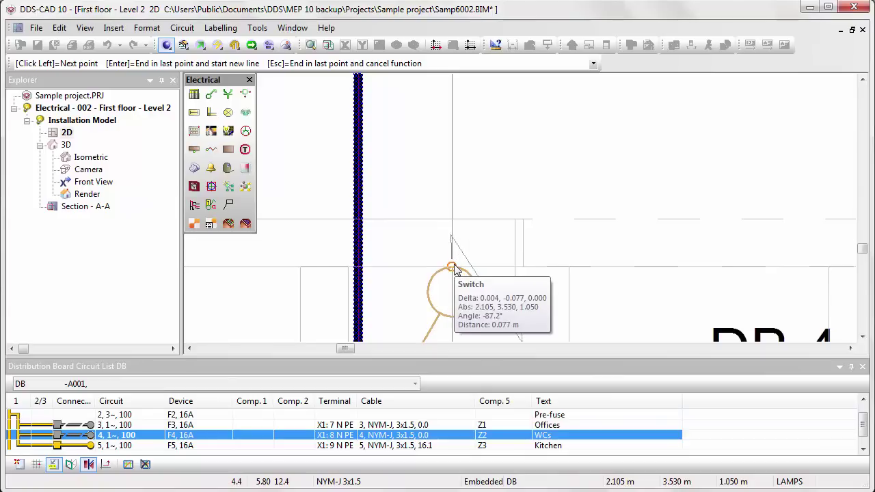
left_click(456, 272)
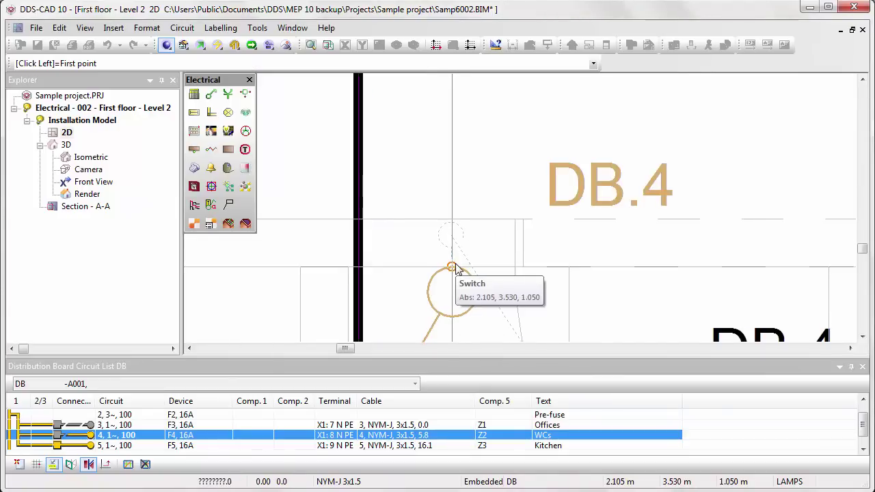
key("Escape")
- Continue the conduit trunk from its start node to join the cable ladder trunk
scroll(453, 272, "down", 2)
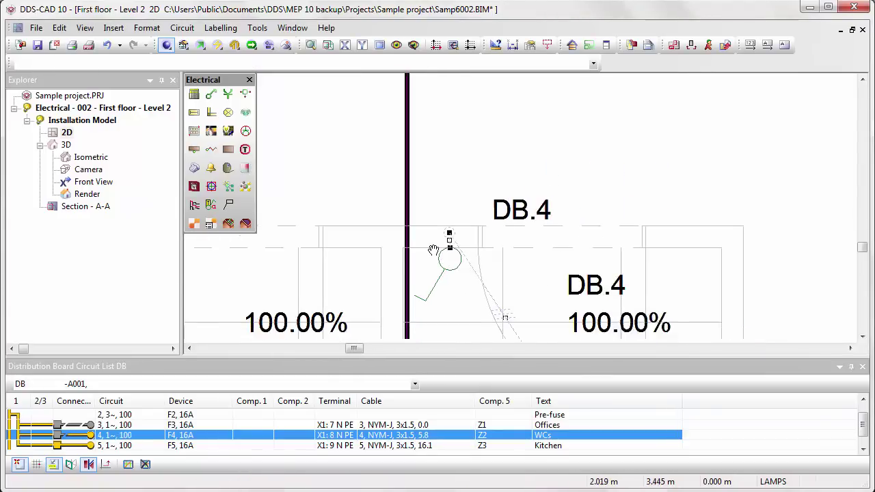
scroll(422, 301, "up", 4)
middle_click_drag(416, 179, 437, 251)
scroll(423, 198, "up", 3)
scroll(405, 198, "up", 2)
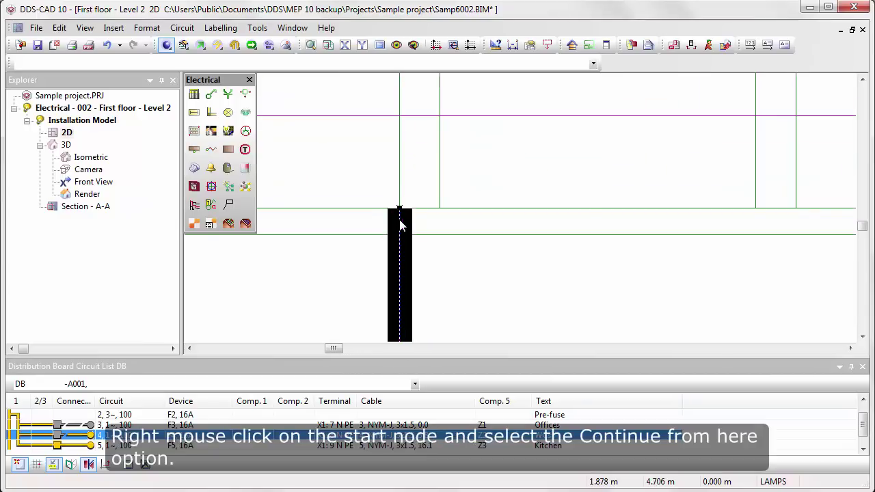
right_click(400, 210)
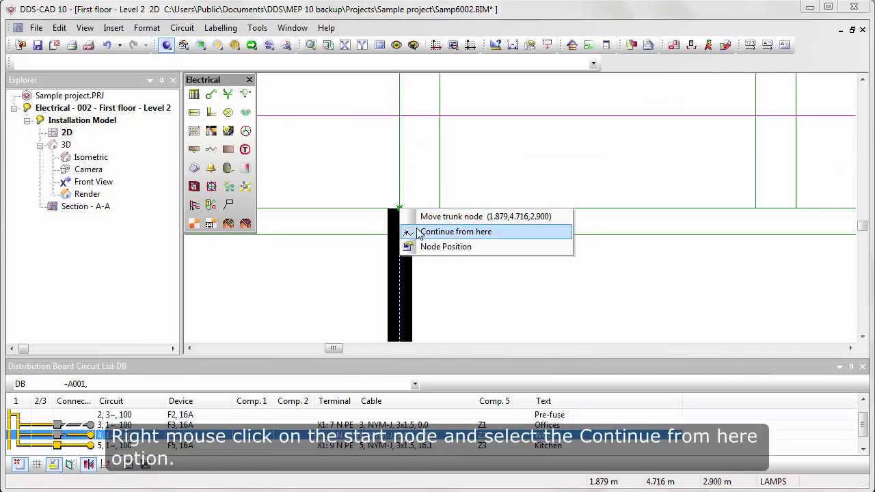
left_click(419, 233)
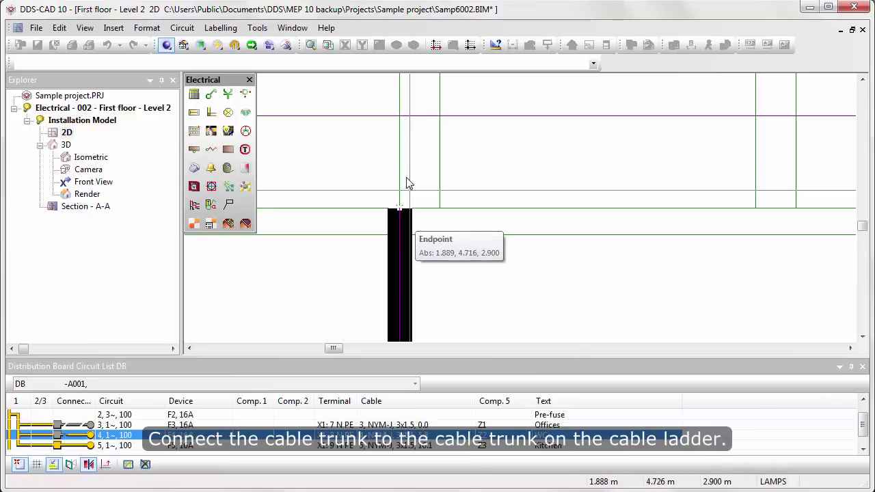
left_click(397, 118)
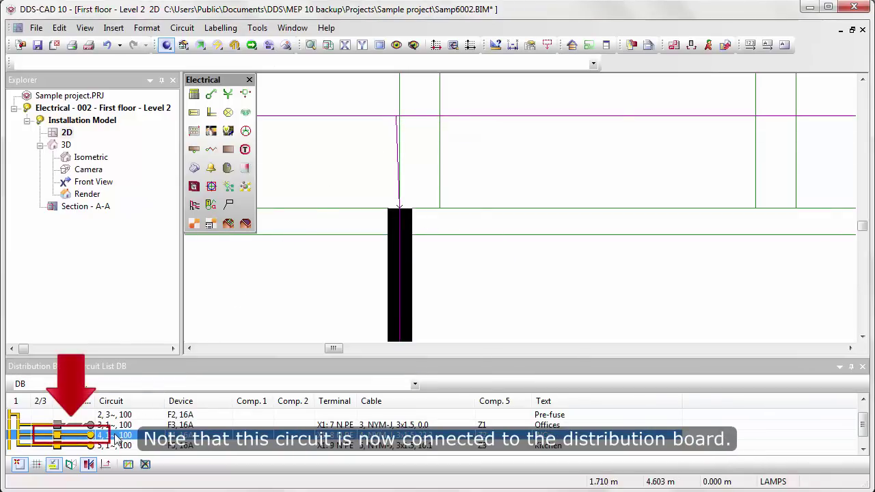
- Zoom back to the DB.4 lamps to check their labels read 0.25%, 17.832 m, 1.30A
scroll(381, 182, "down", 5)
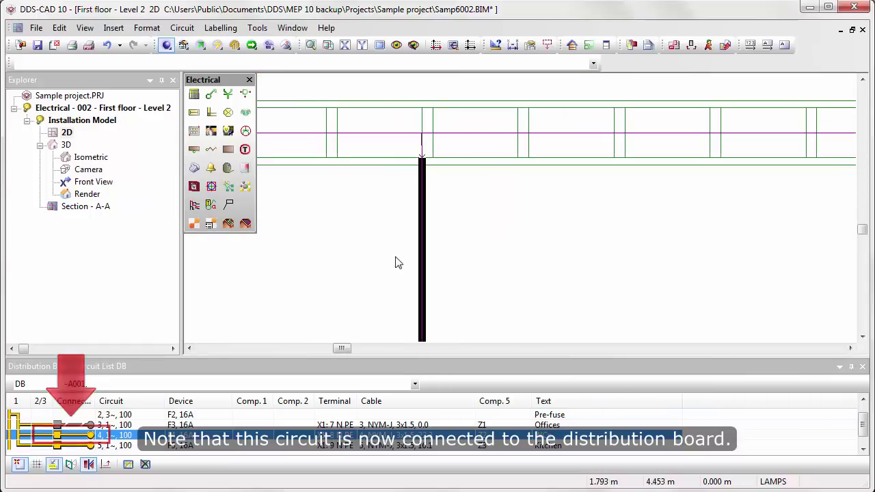
left_click(433, 48)
scroll(412, 226, "up", 4)
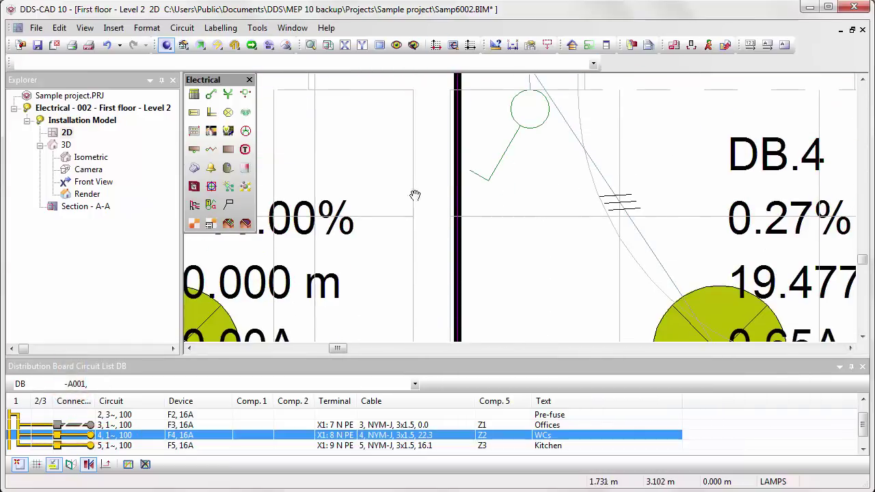
scroll(430, 152, "down", 2)
middle_click_drag(424, 250, 425, 111)
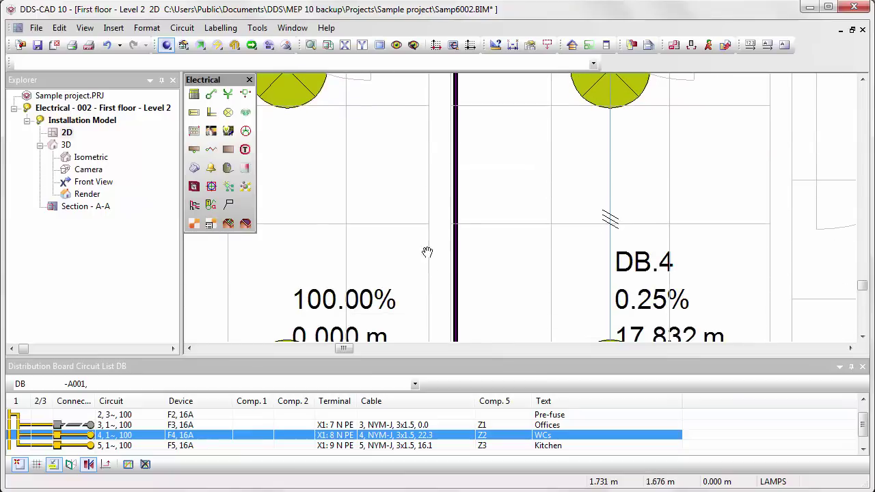
middle_click_drag(426, 239, 428, 108)
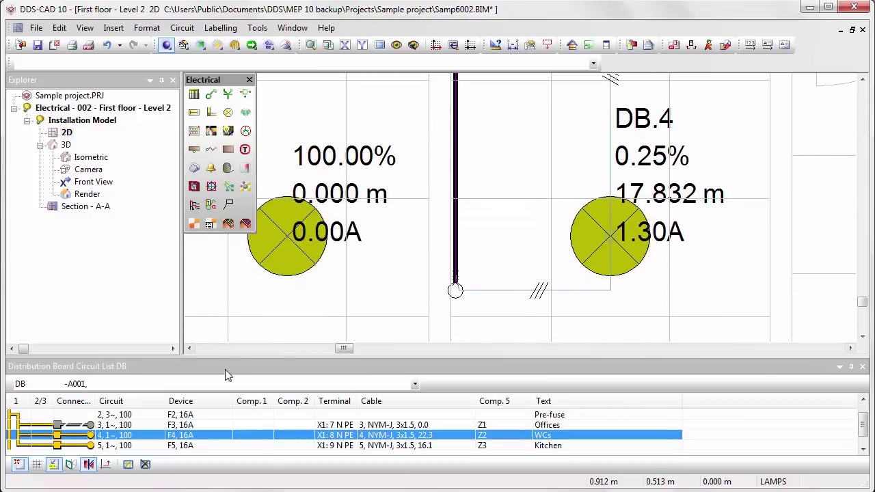
- Resume drawing the WCs circuit cable from the trunk, dismissing the cable length notice
right_click(137, 442)
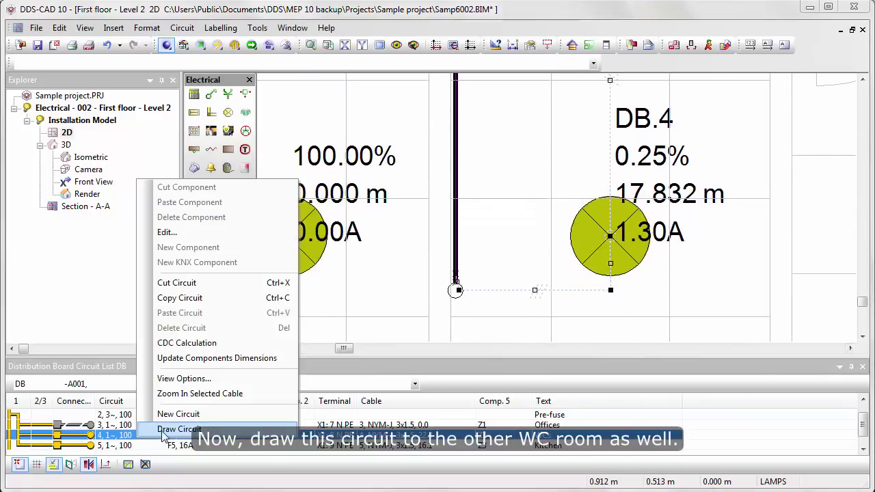
left_click(166, 432)
scroll(409, 305, "up", 3)
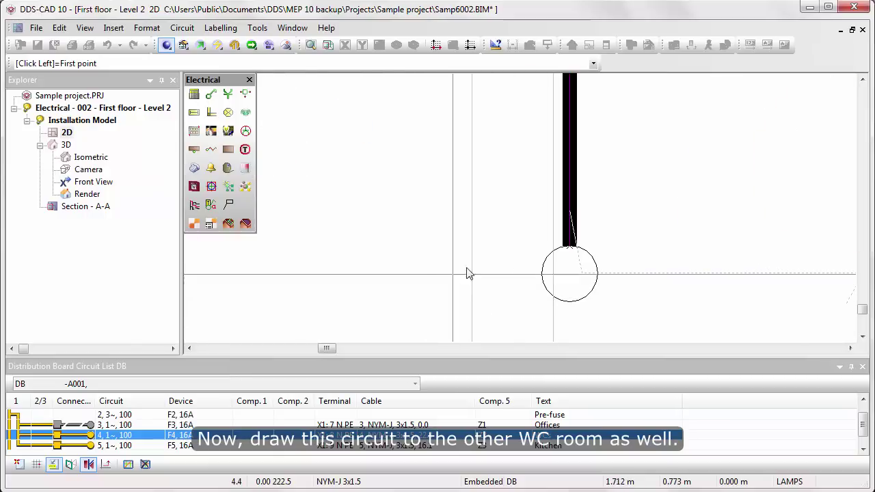
left_click(569, 229)
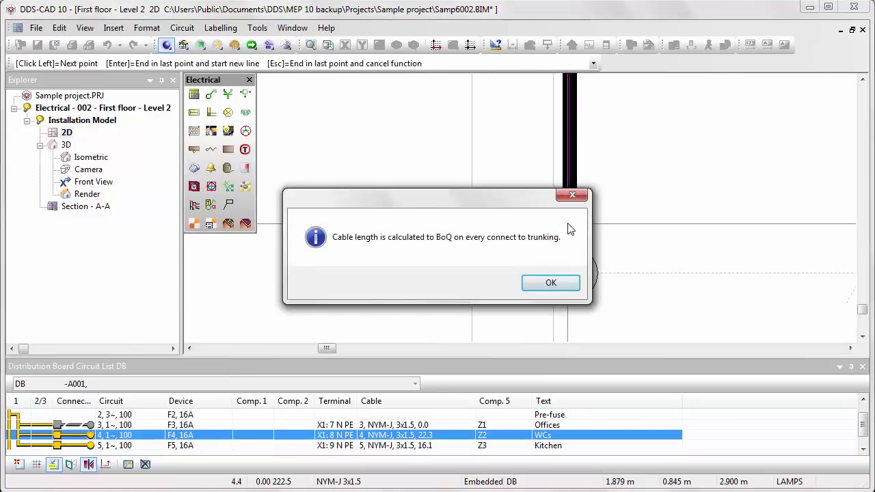
key("Return")
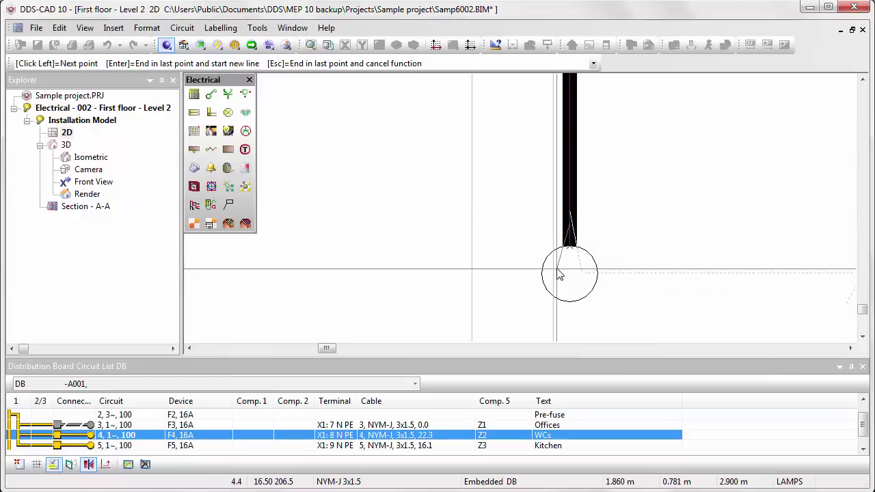
scroll(390, 287, "up", 3)
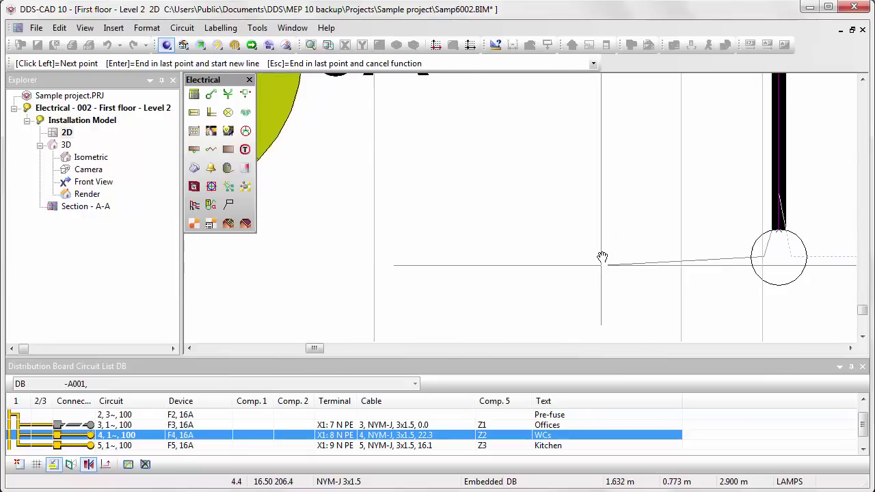
scroll(554, 244, "down", 2)
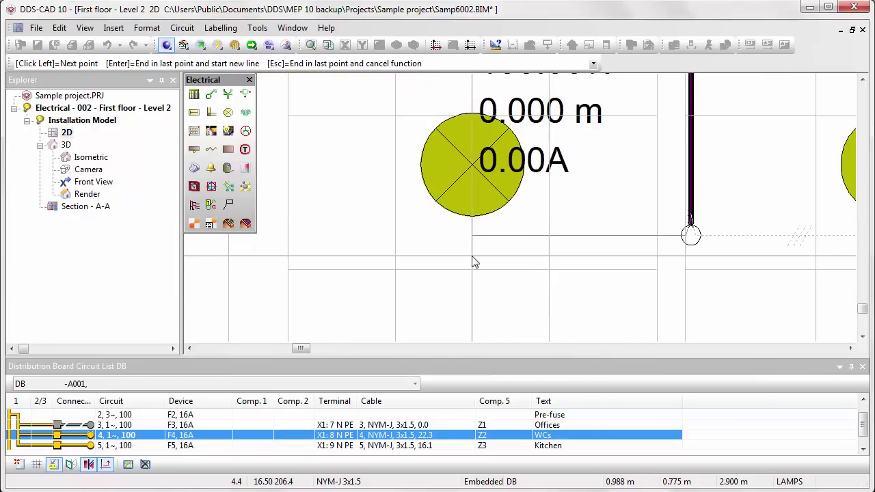
scroll(473, 168, "down", 4)
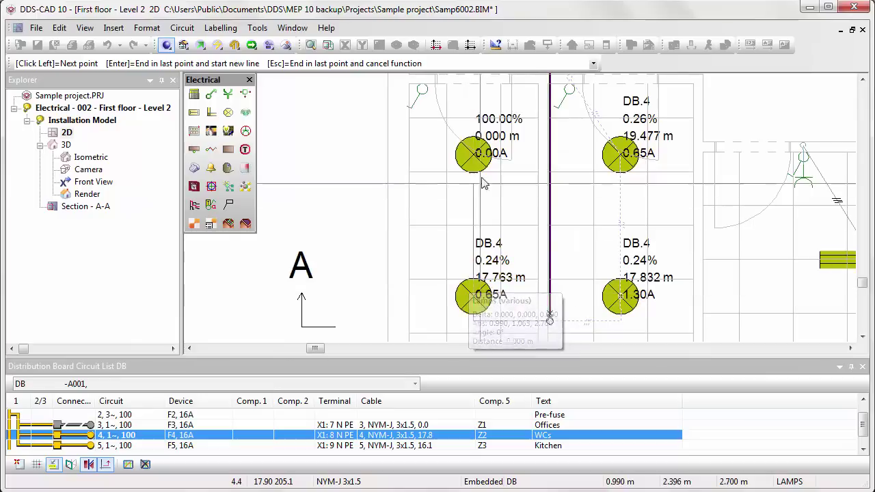
- Connect the WCs cable to the top-left luminaire and the second WC switch, accepting the height
left_click(482, 171)
scroll(472, 307, "up", 2)
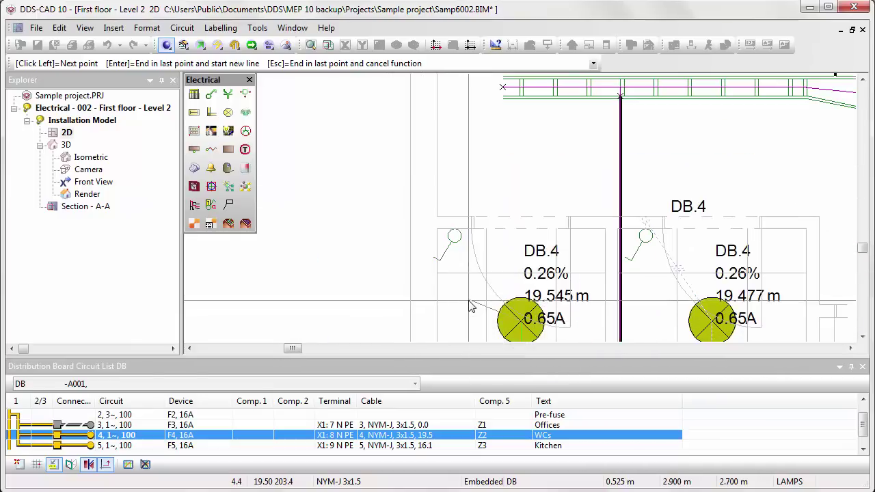
scroll(456, 237, "up", 3)
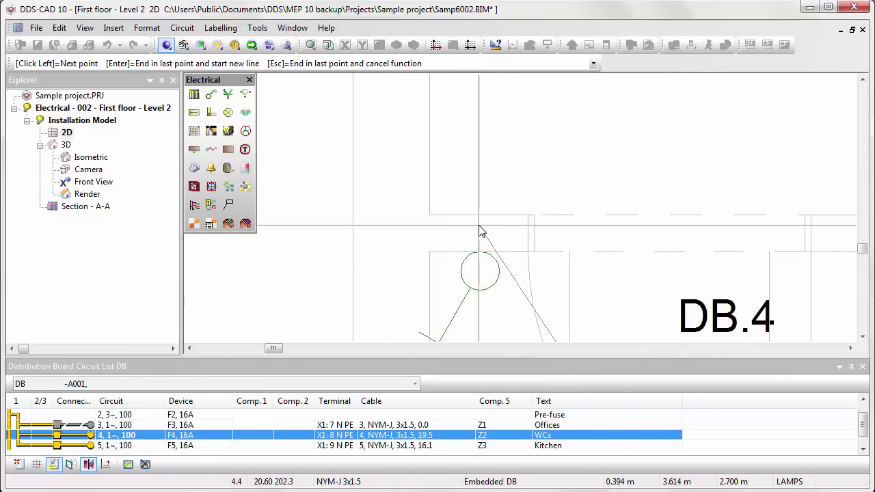
left_click(481, 232)
key("Return")
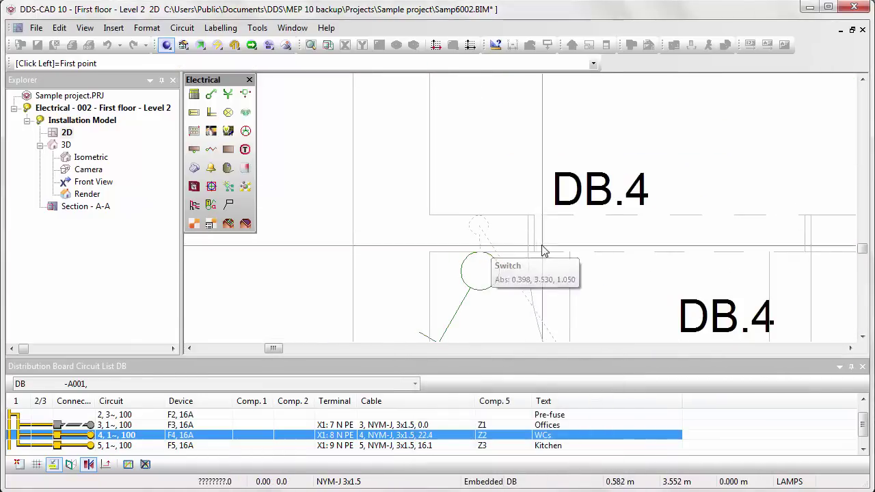
scroll(559, 259, "down", 5)
key("Escape")
scroll(521, 284, "down", 3)
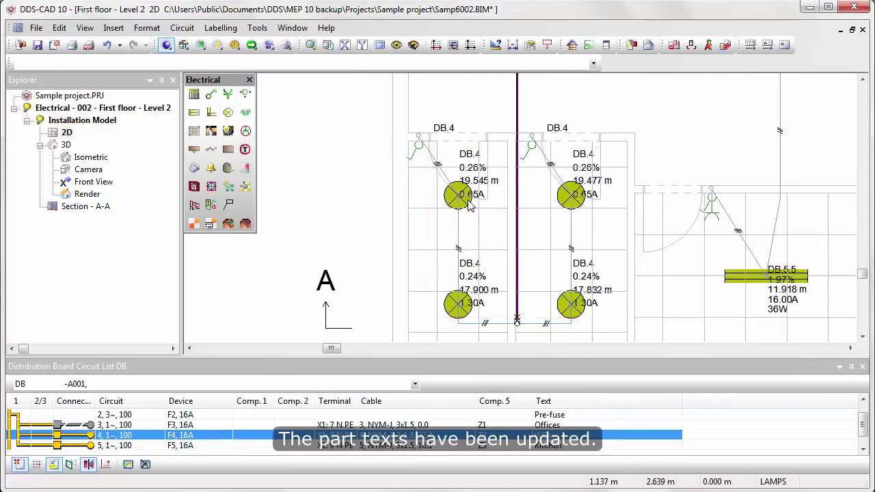
mouse_move(471, 206)
middle_mouse_down()
mouse_move(530, 360)
mouse_move(565, 215)
mouse_move(472, 353)
mouse_move(524, 332)
mouse_move(517, 350)
middle_mouse_up()
scroll(524, 166, "up", 3)
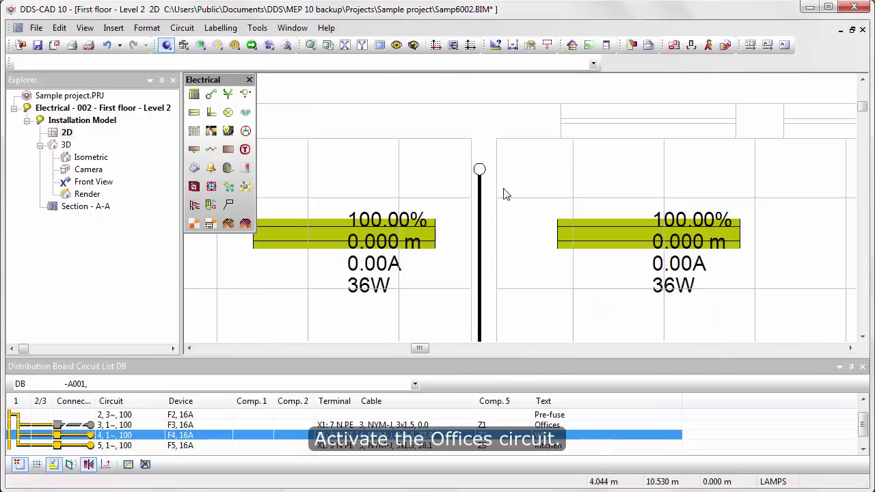
- Start the Offices circuit cable at the vertical conduit, creating a new trunk
right_click(91, 426)
left_click(137, 396)
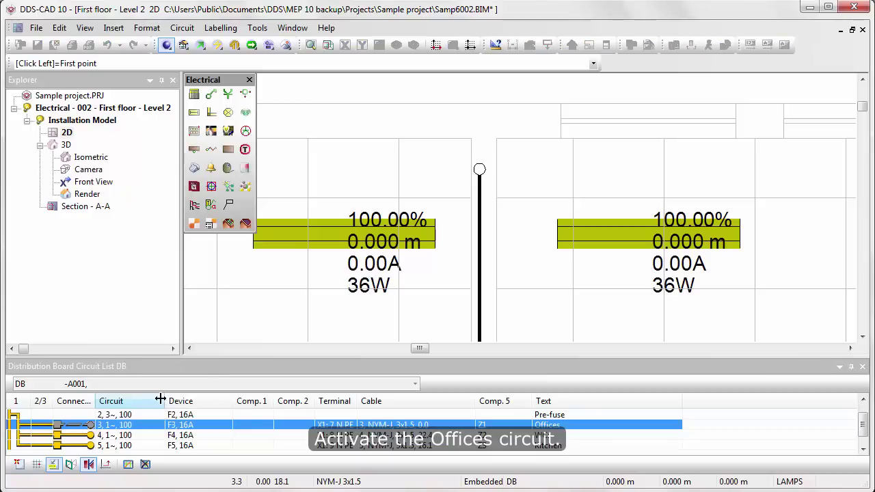
left_click(479, 179)
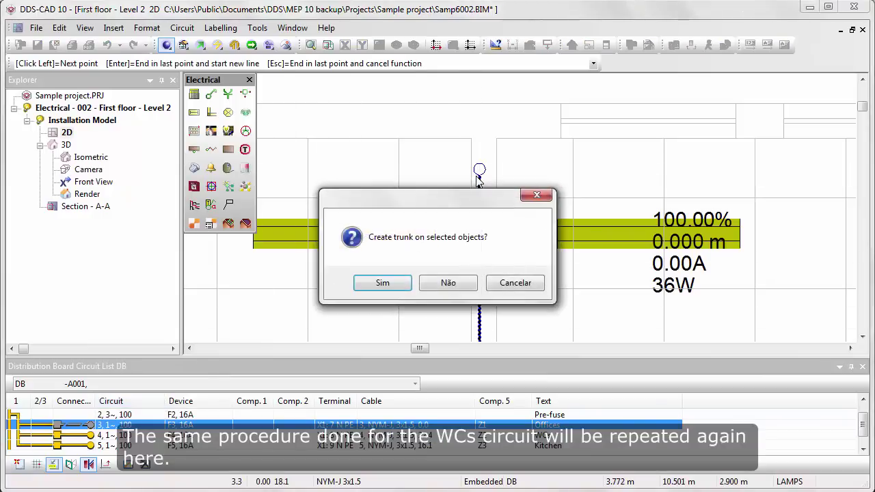
left_click(410, 283)
scroll(476, 175, "up", 3)
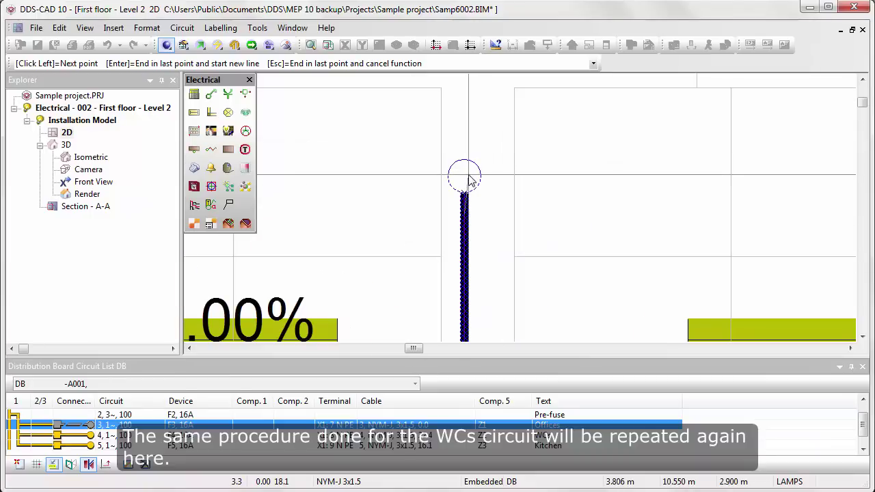
middle_click_drag(620, 175, 540, 151)
scroll(488, 162, "down", 3)
mouse_move(488, 166)
middle_mouse_down()
mouse_move(463, 142)
mouse_move(353, 150)
middle_mouse_up()
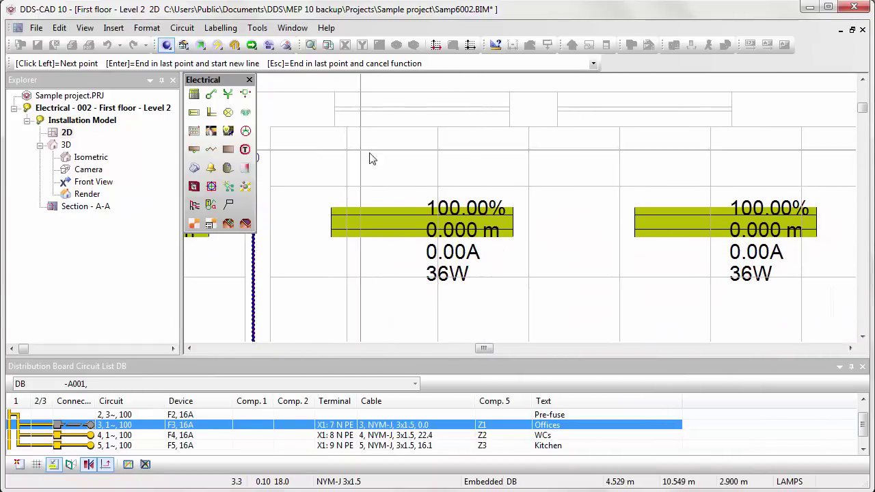
- Connect the Offices cable to the five office fluorescent lamps
left_click(736, 217)
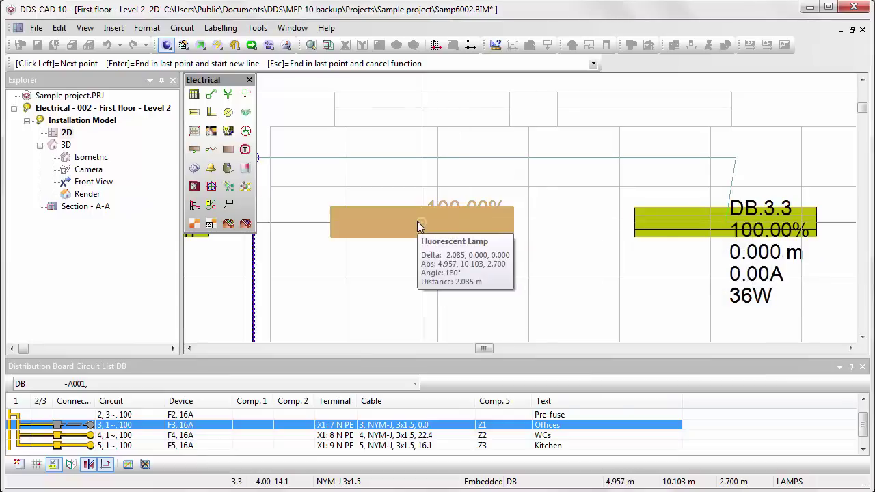
left_click(435, 225)
scroll(437, 274, "down", 3)
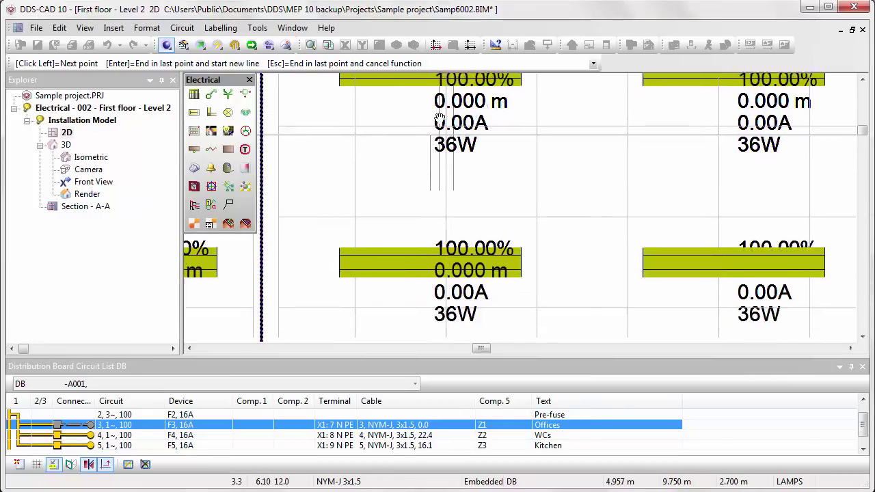
left_click(745, 255)
scroll(686, 163, "down", 3)
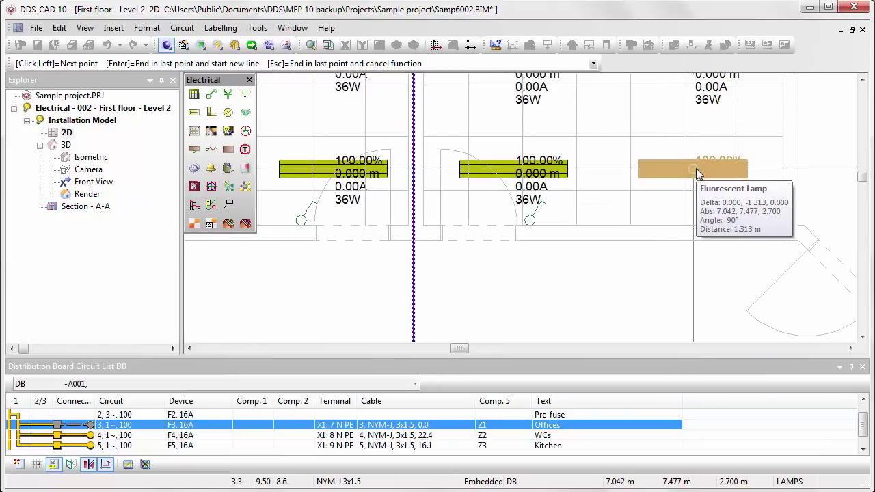
left_click(697, 168)
left_click(504, 170)
- End the Offices cable at the office switch and exit the cable command
scroll(514, 200, "up", 4)
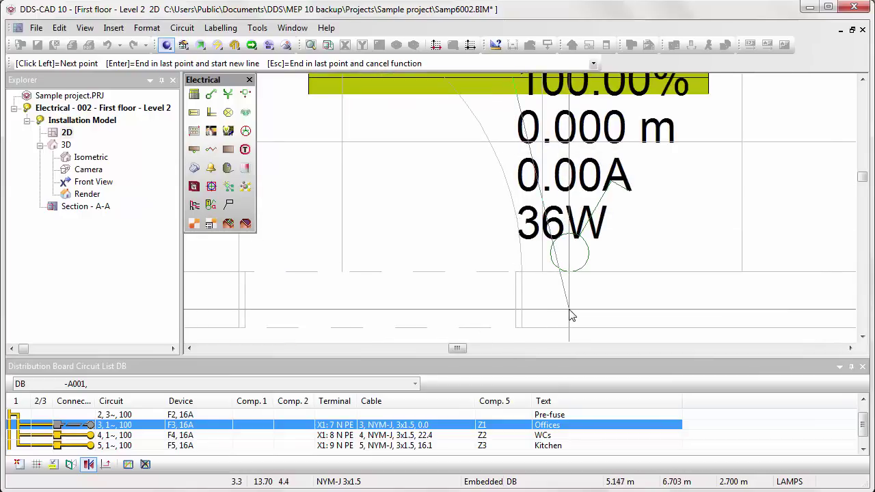
key("space")
key("Escape")
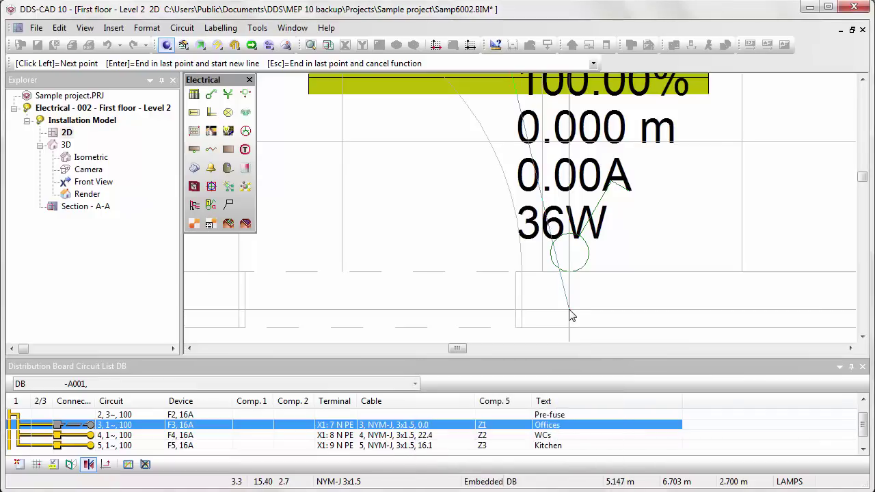
left_click(574, 285)
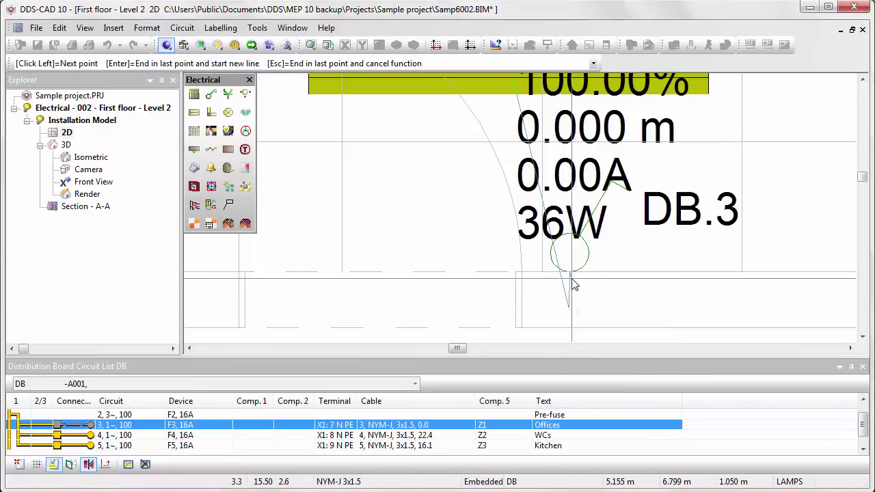
key("Return")
scroll(578, 273, "down", 3)
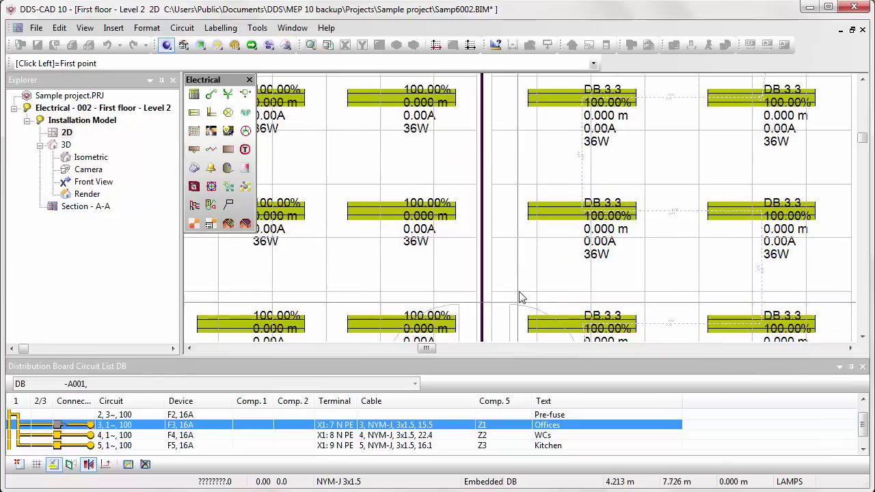
scroll(521, 294, "down", 3)
scroll(508, 202, "up", 1)
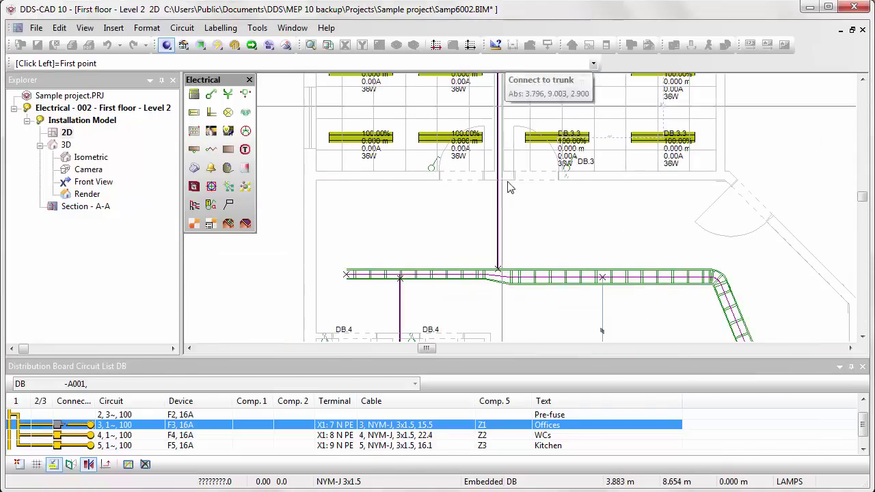
scroll(510, 205, "up", 4)
key("Escape")
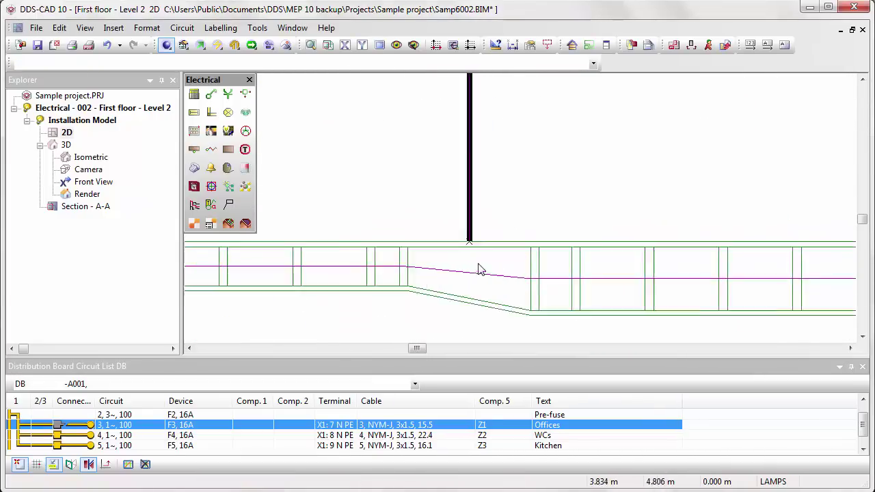
scroll(472, 236, "up", 3)
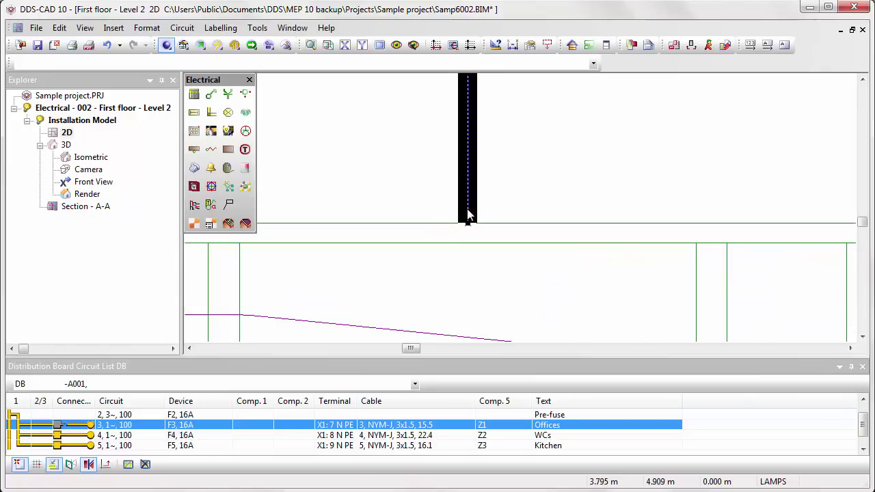
- Continue the new trunk from its node down to the main cable tray trunk
right_click(468, 223)
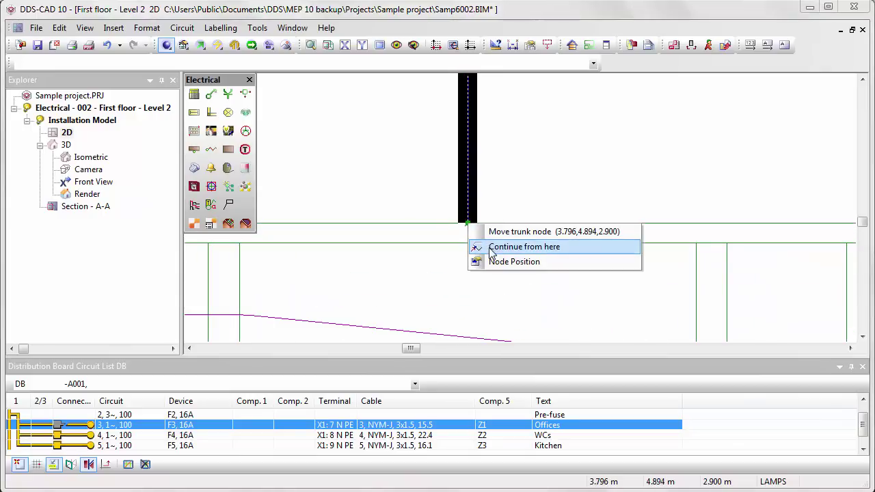
left_click(519, 246)
left_click(452, 337)
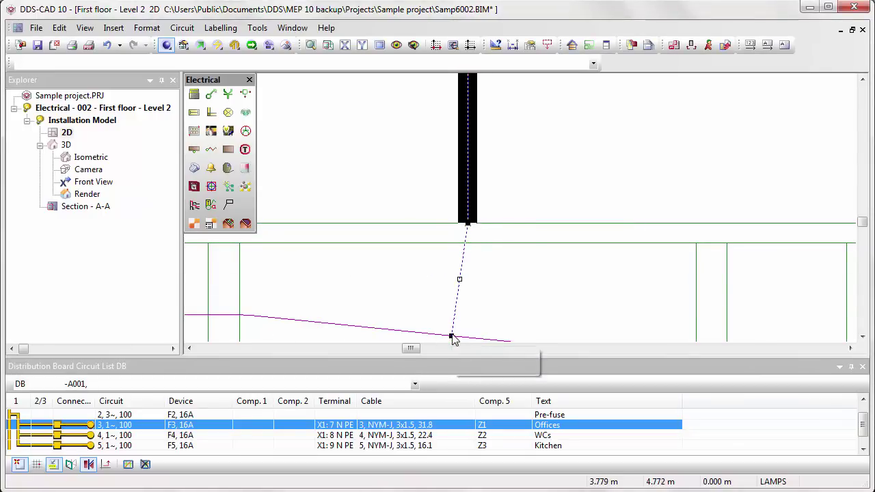
scroll(448, 322, "down", 5)
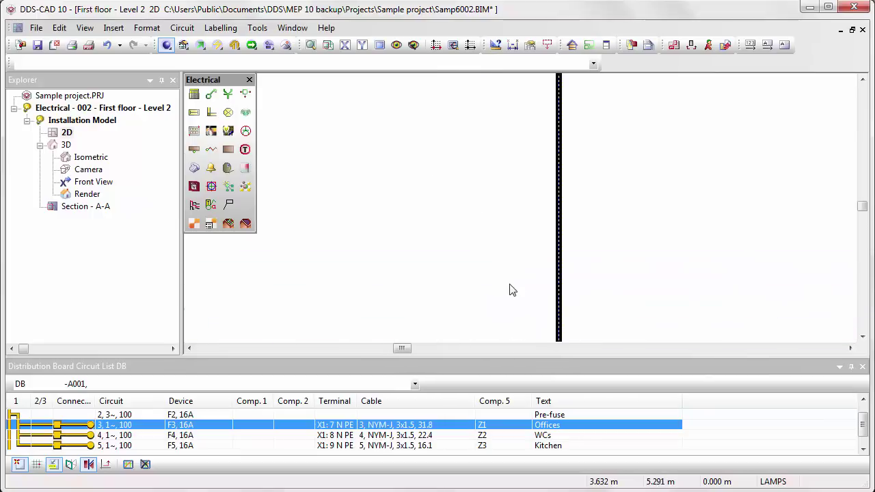
scroll(520, 205, "up", 5)
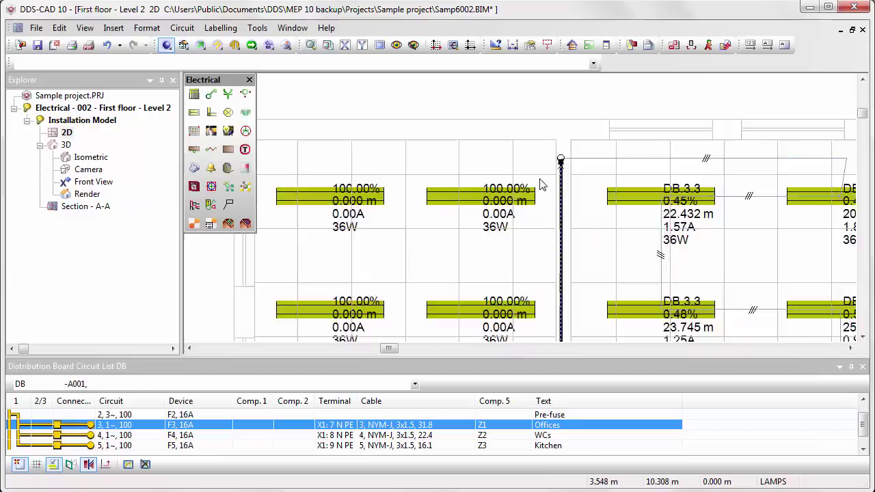
- Start another Offices cable at the trunk connection point and connect the second office's first two lamps
right_click(136, 424)
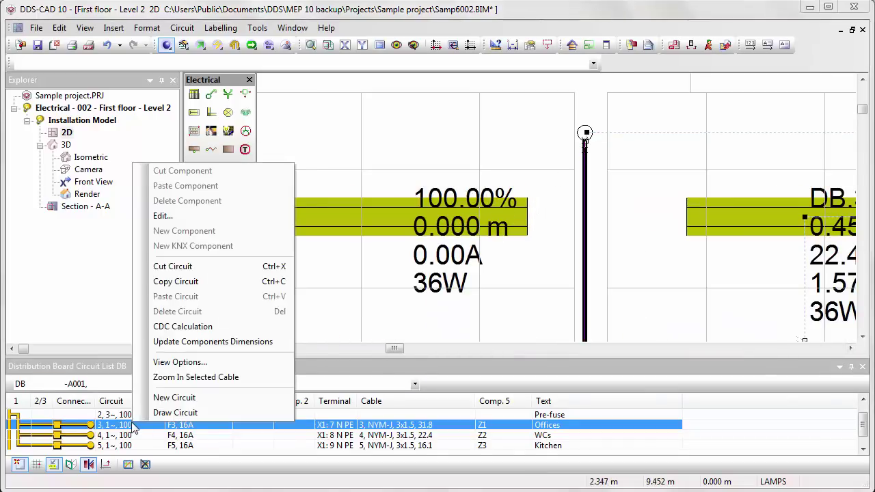
left_click(181, 413)
scroll(611, 136, "up", 3)
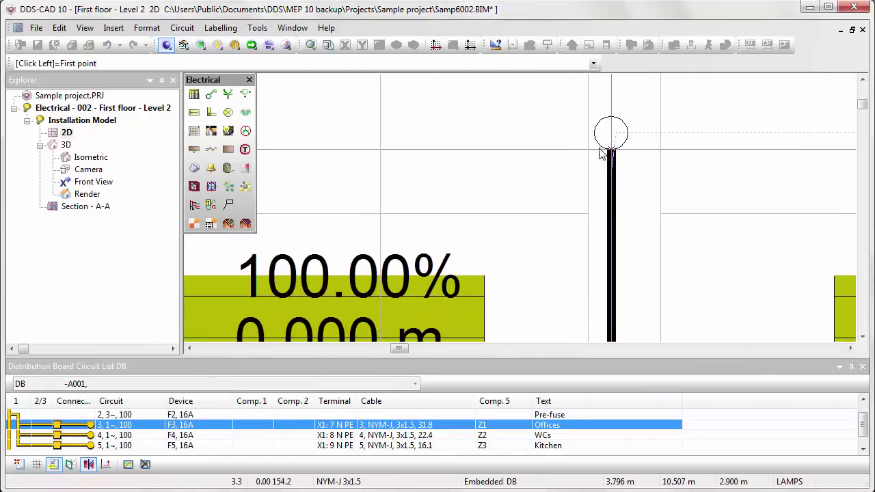
left_click(612, 134)
left_click(570, 195)
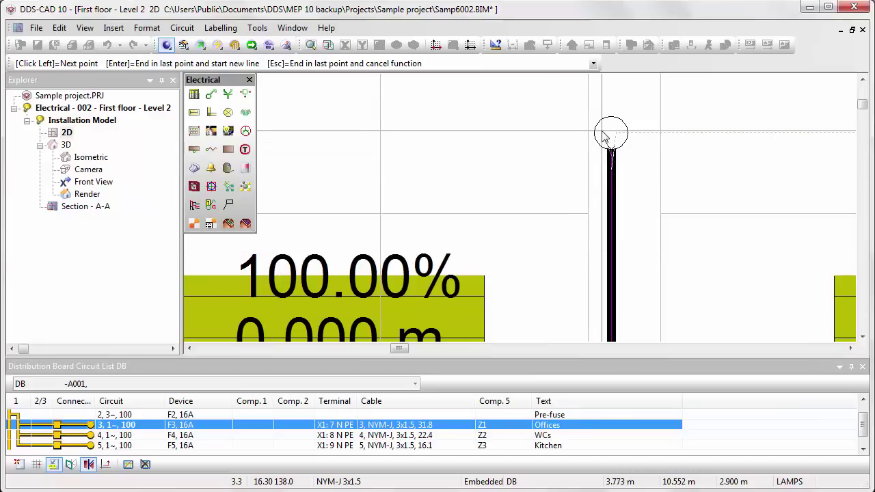
scroll(419, 143, "down", 3)
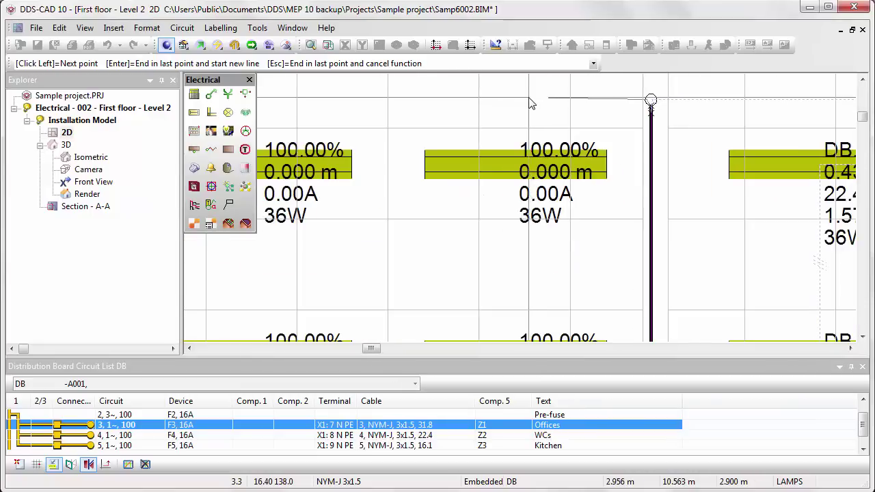
middle_click_drag(532, 103, 708, 80)
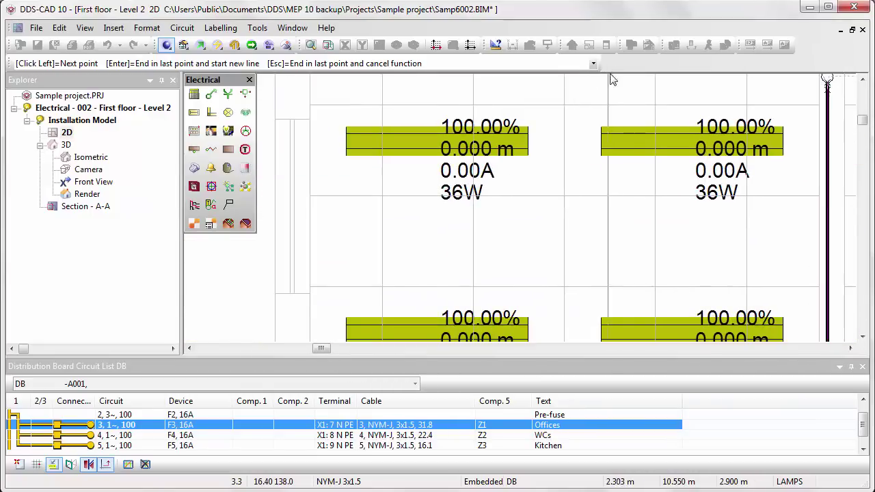
left_click(431, 144)
left_click(714, 140)
- Connect the cable to the remaining fluorescent lamps in the second office
middle_click_drag(695, 235, 704, 123)
left_click(700, 218)
left_click(453, 223)
middle_click_drag(441, 230, 462, 66)
left_click(466, 246)
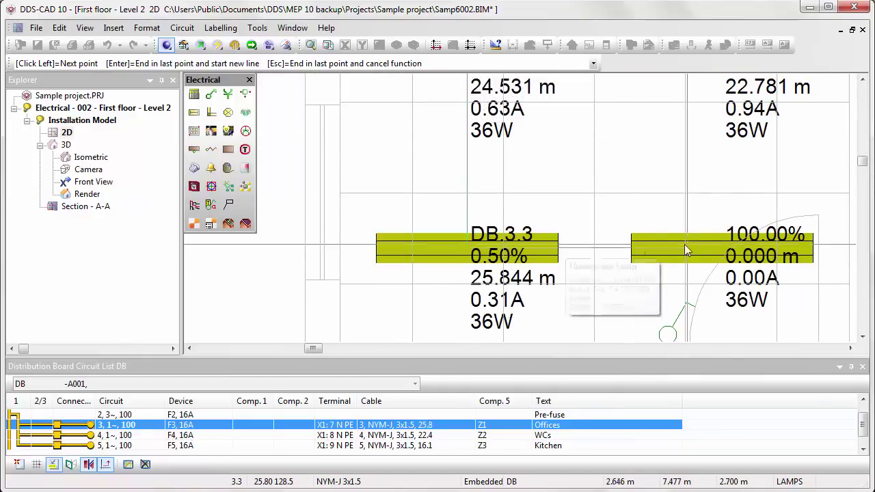
left_click(730, 249)
middle_click_drag(730, 249, 723, 91)
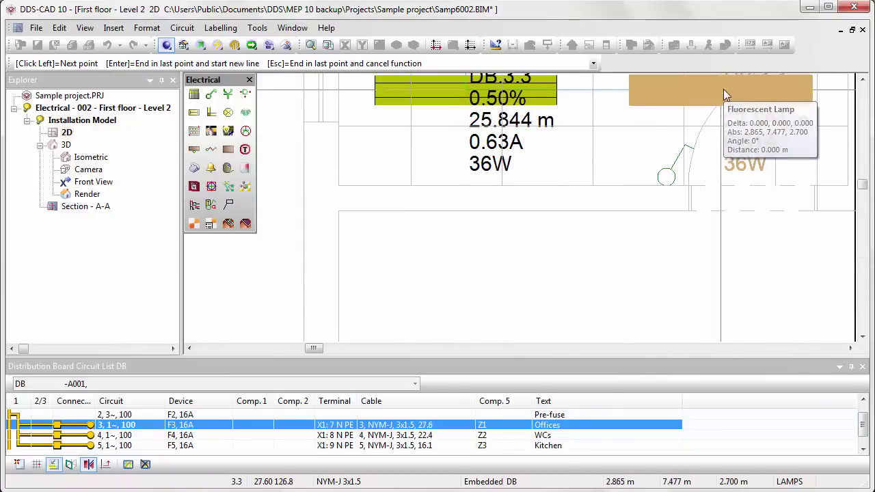
left_click(723, 91)
- End the wire at the switch with a 1.050 m height, labelled DB.3
left_click(671, 171)
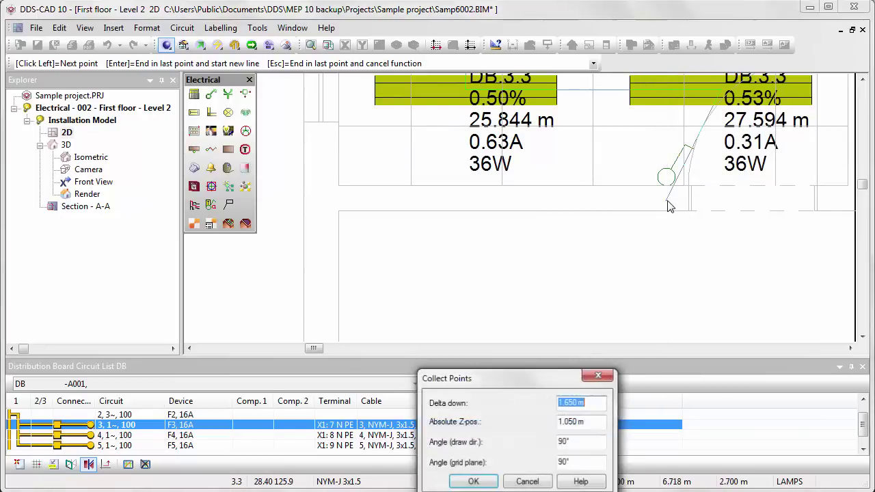
key("Return")
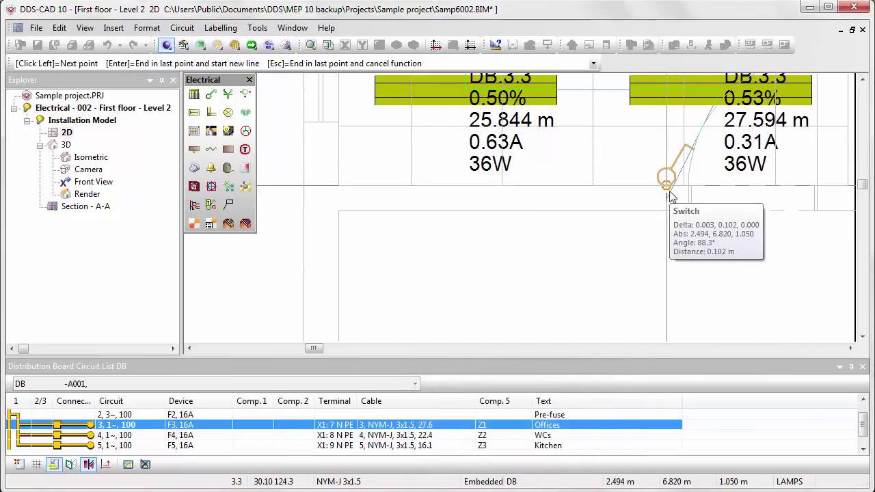
key("Return")
key("Escape")
key("Escape")
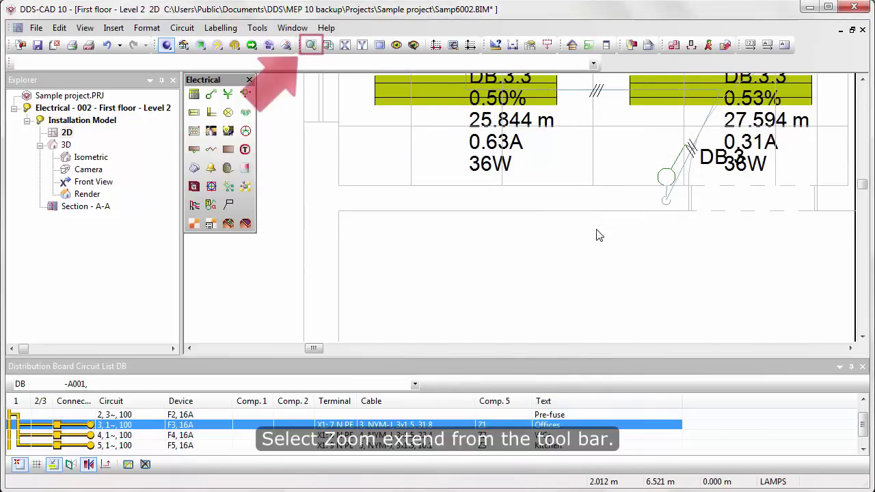
- Drag Section A-A's bottom-right corner outward to include the distribution board
left_click(311, 46)
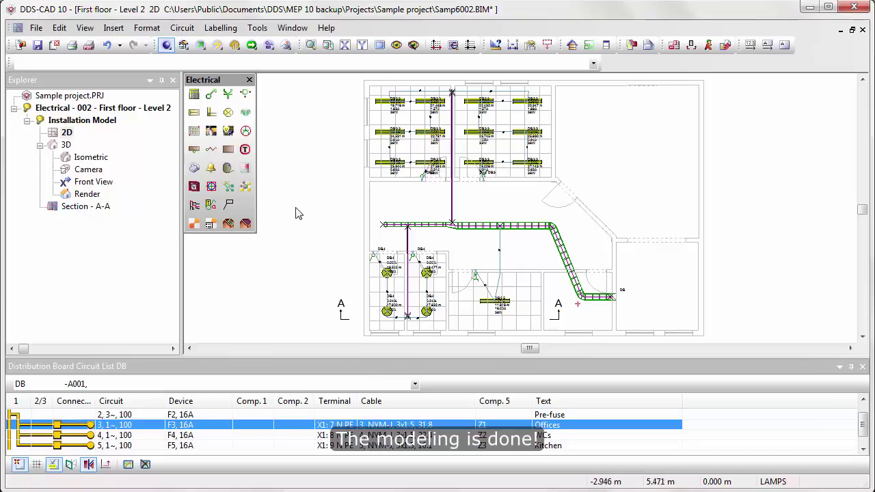
left_click_drag(376, 230, 550, 299)
left_click(586, 327)
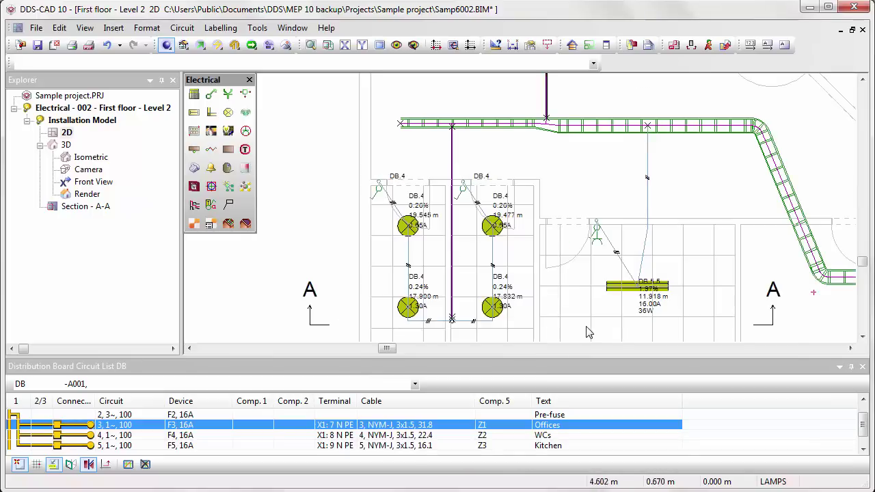
left_click(776, 328)
scroll(776, 329, "down", 3)
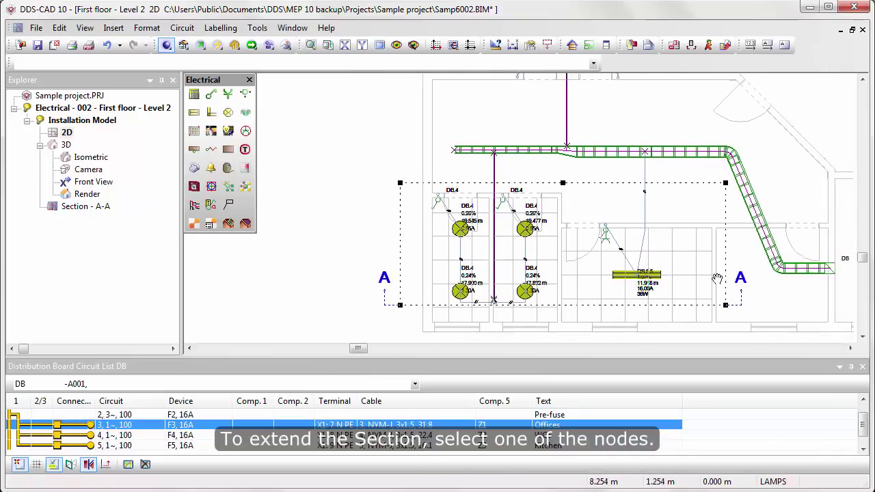
left_click(656, 298)
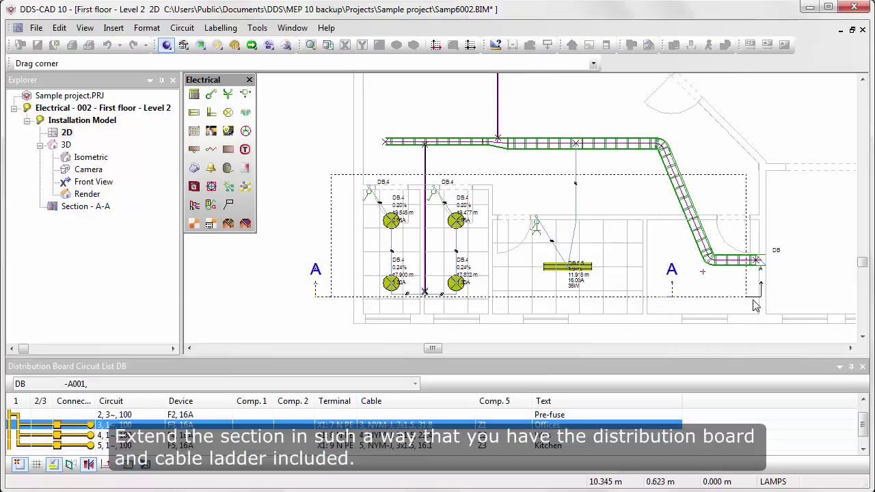
left_click(775, 306)
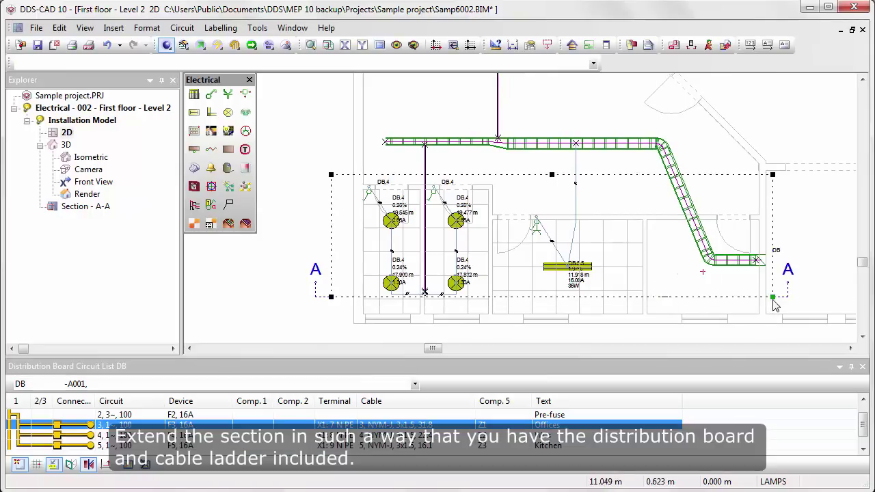
- Raise the section's top edge over the cable ladder and open the Section A-A view
left_click(552, 176)
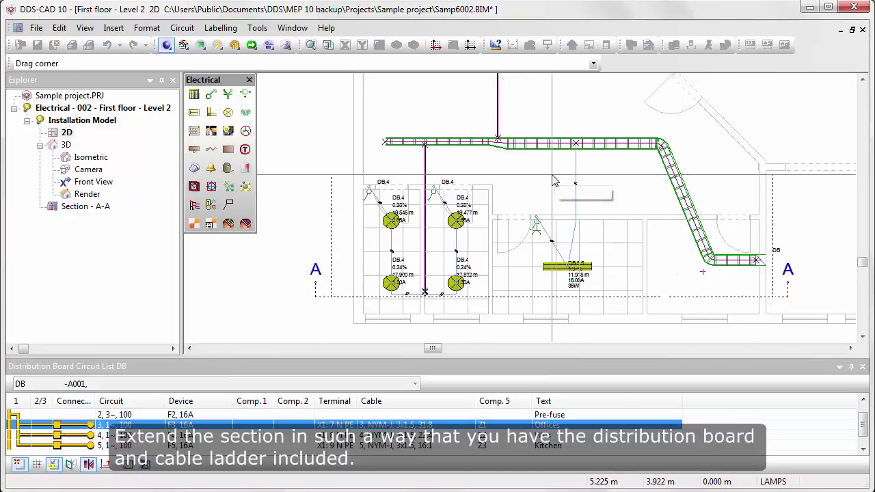
left_click(554, 129)
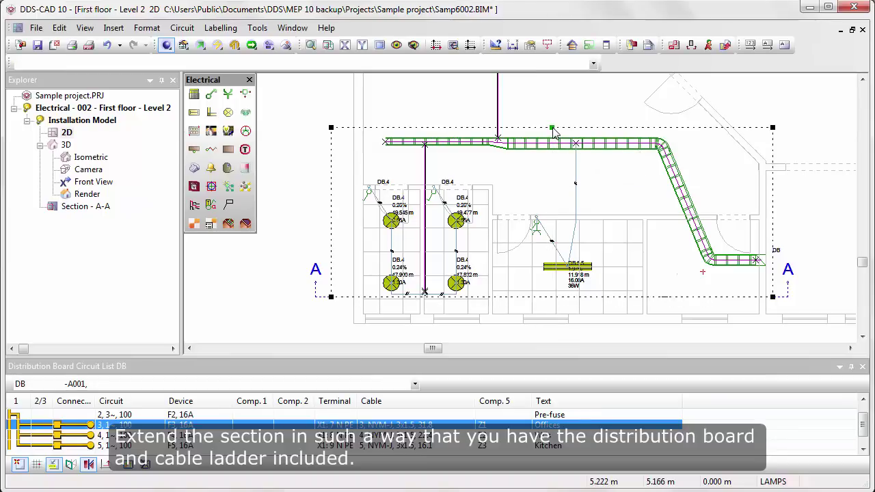
double_click(104, 206)
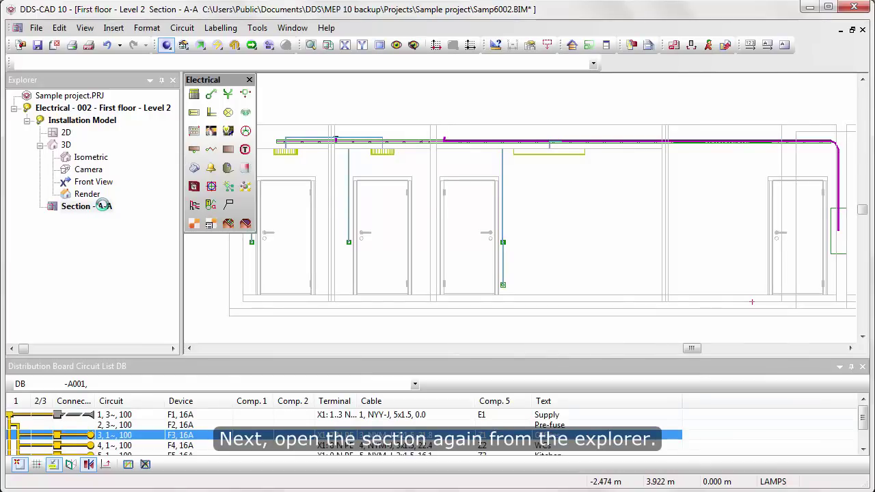
- Pan across the Section A-A elevation to inspect the ladder and cable drops
left_click_drag(234, 83, 166, 155)
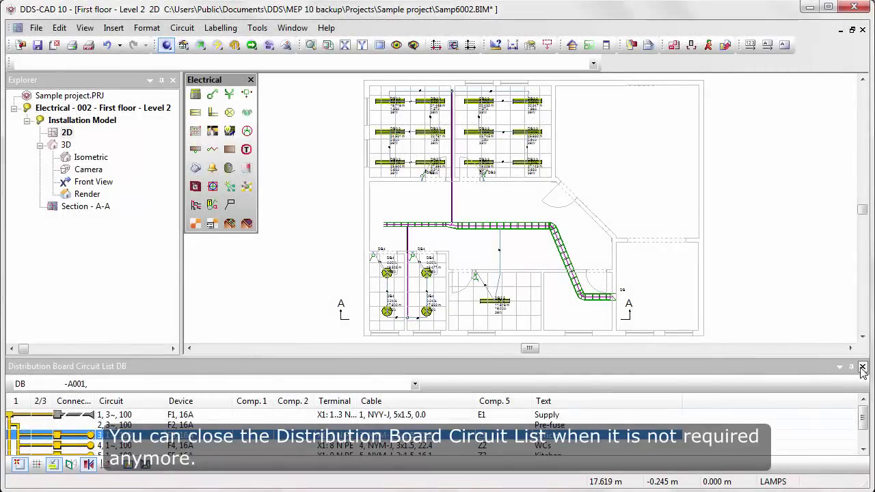
- Hide the circuit list and place a cable/trunk label listing five NYM-J 3x1.5 circuits on the ladder
left_click(863, 367)
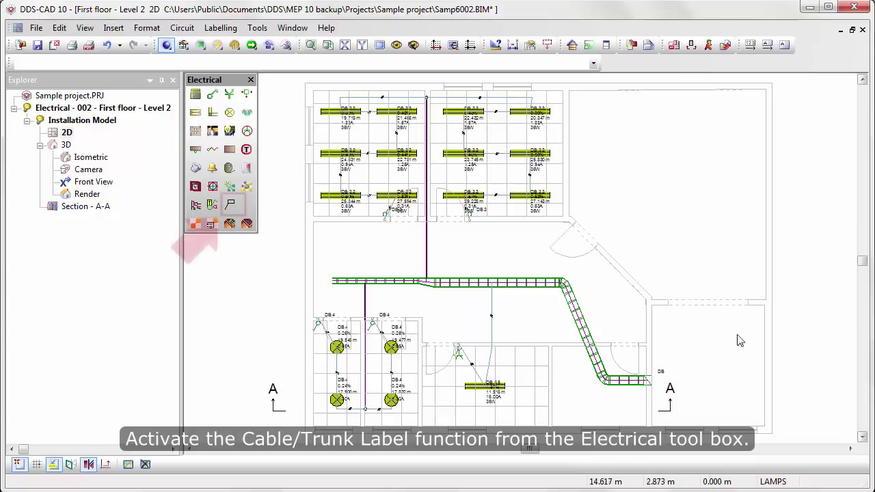
left_click(230, 206)
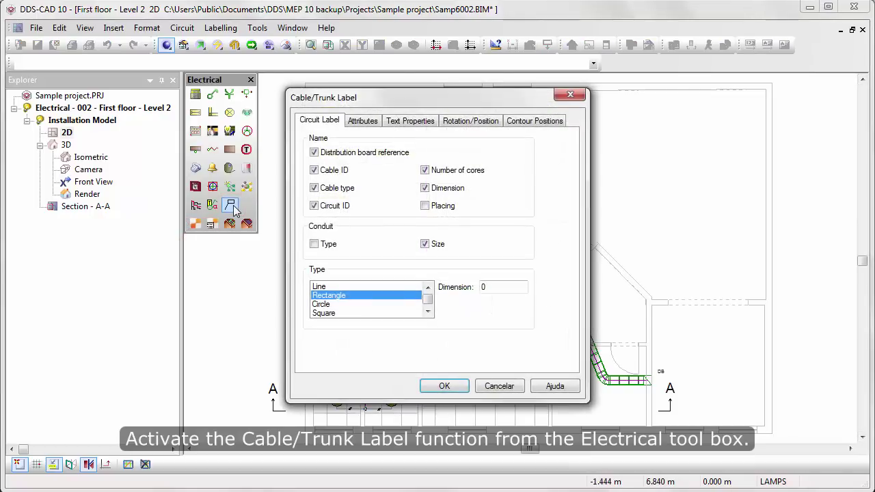
left_click(431, 386)
left_click(578, 322)
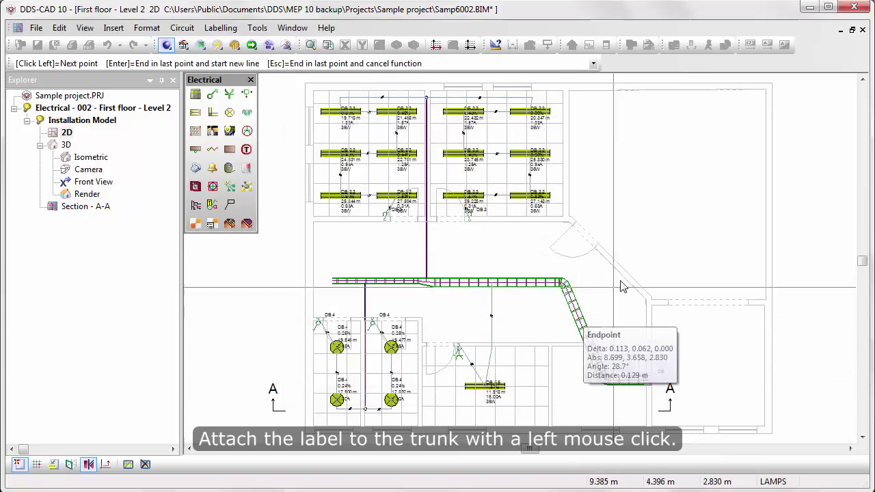
left_click(635, 265)
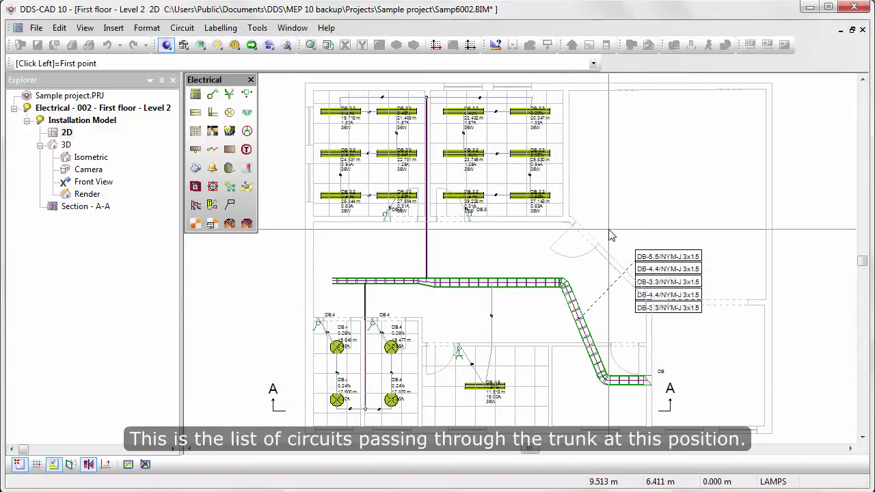
key("Escape")
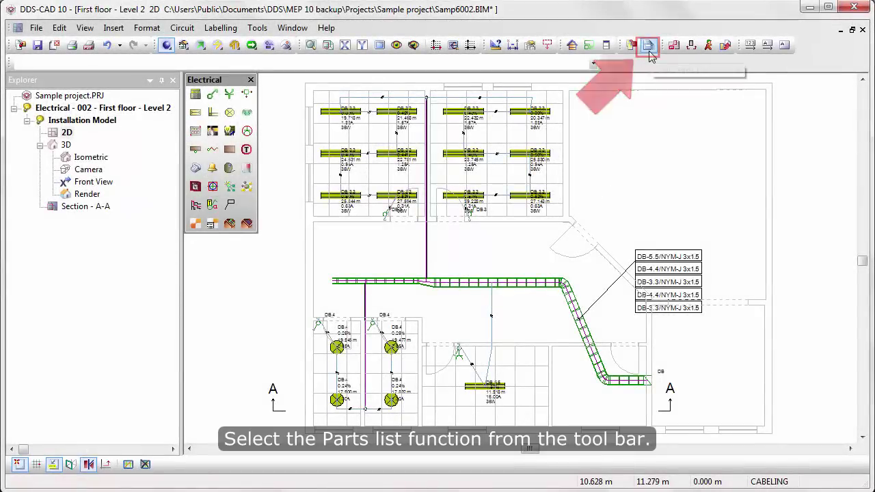
- Generate the parts list, which counts 128.34 m of NYM 3x1.5 cable
left_click(649, 48)
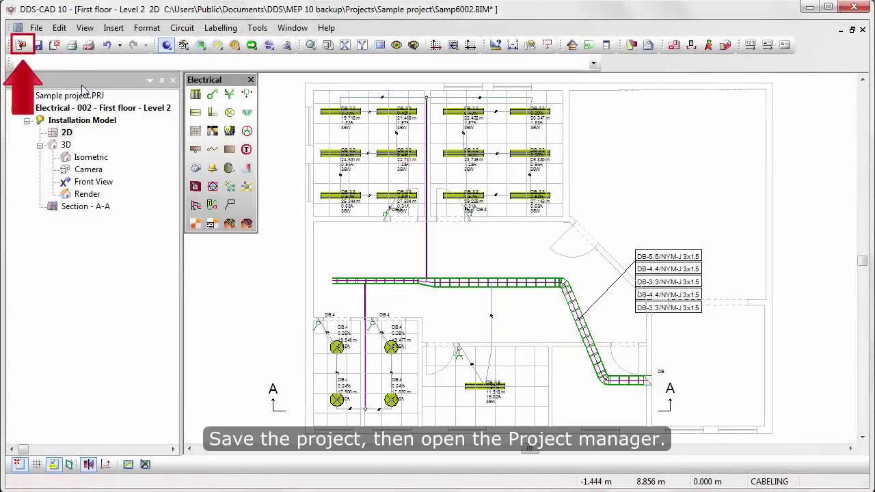
- Open the Samp6500 Electrical schematic model from the Project manager
left_click(20, 46)
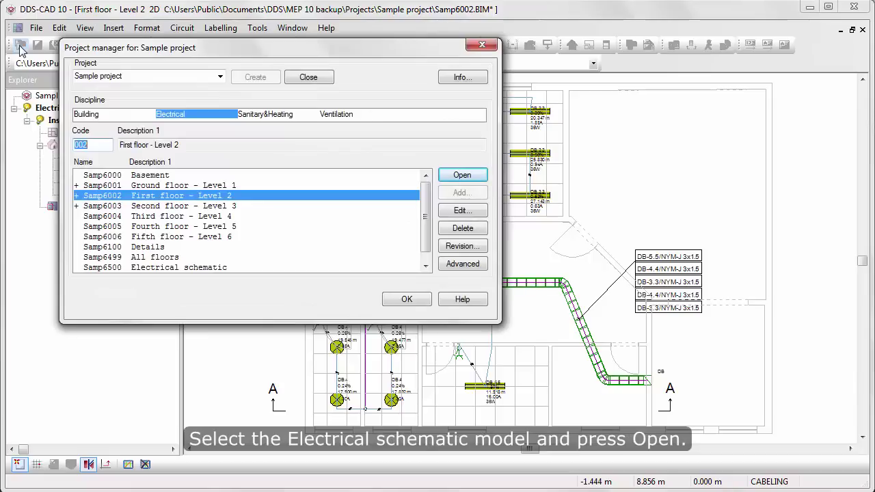
left_click(158, 268)
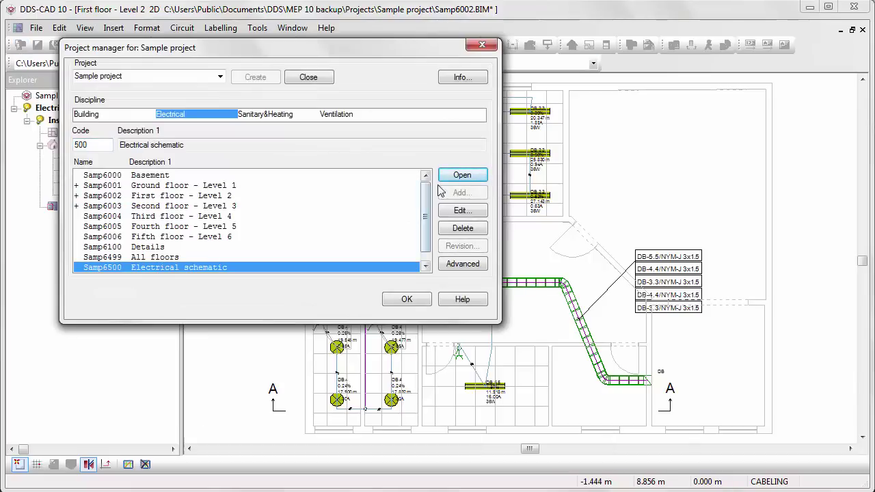
left_click(460, 177)
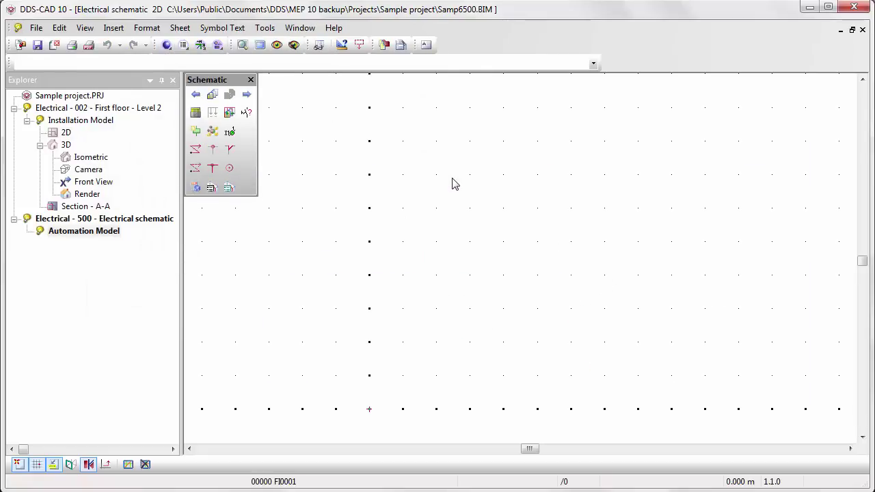
- Pick board DB and add Single Main Diagram (Landscape) and Multi Main Diagram L1-L3/N/PE pages
left_click(195, 113)
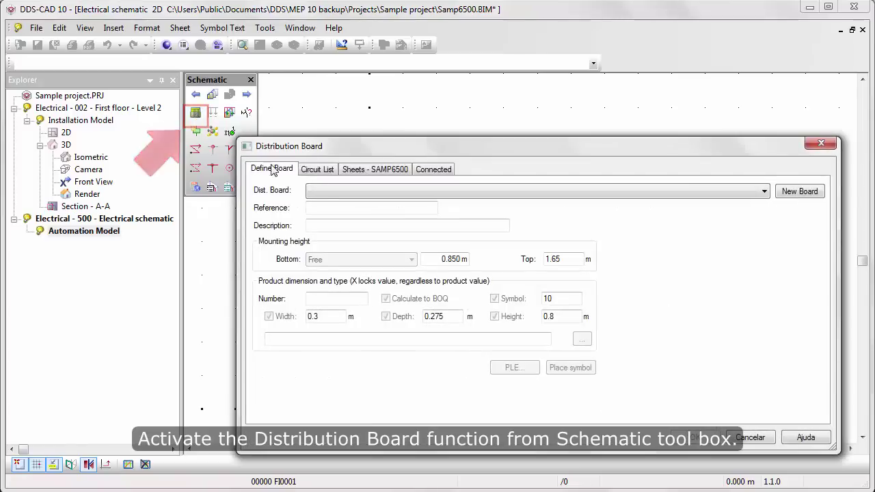
left_click(324, 191)
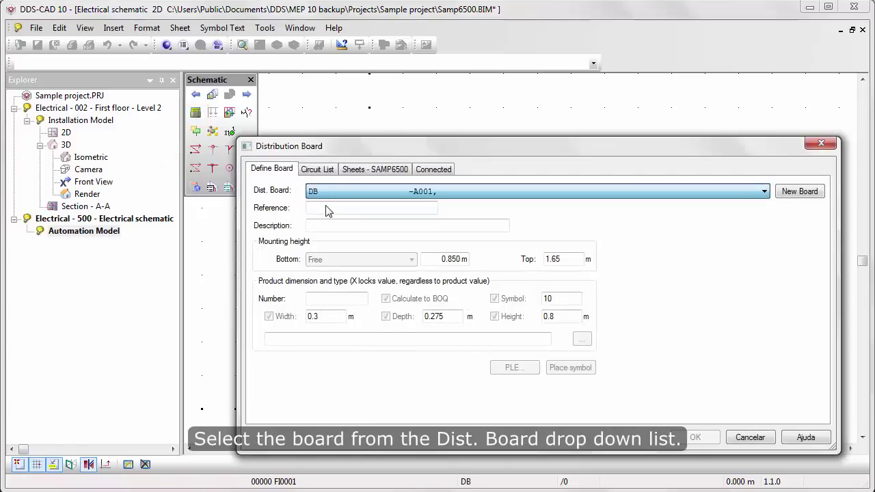
left_click(328, 205)
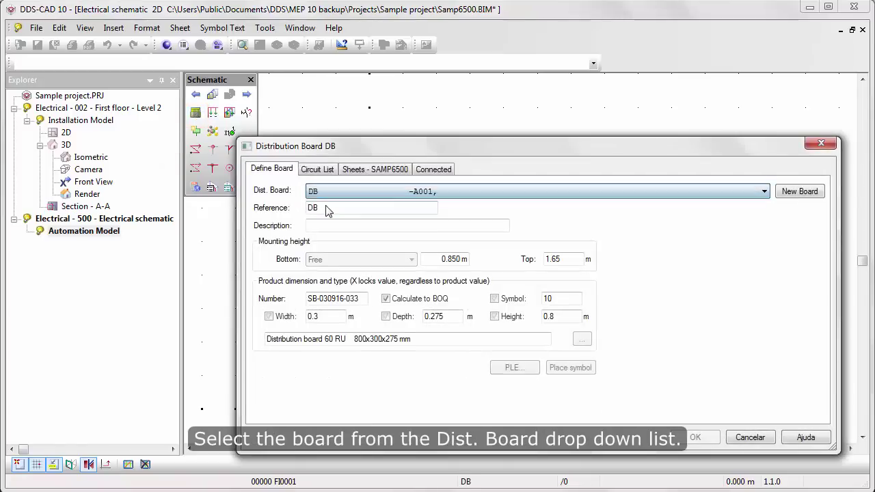
left_click(352, 170)
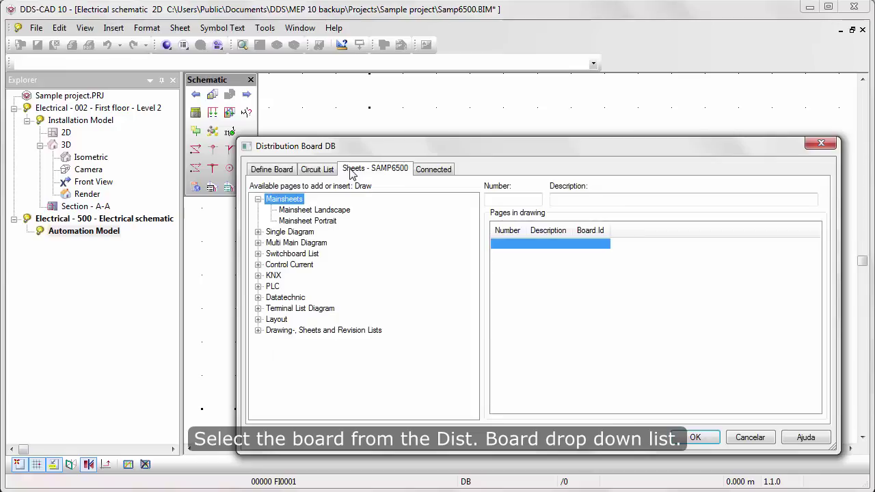
left_click(257, 232)
double_click(290, 243)
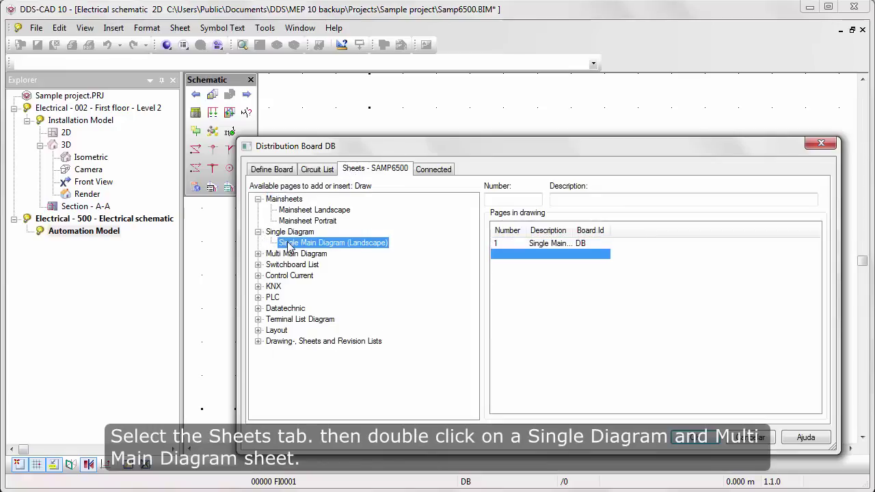
left_click(258, 253)
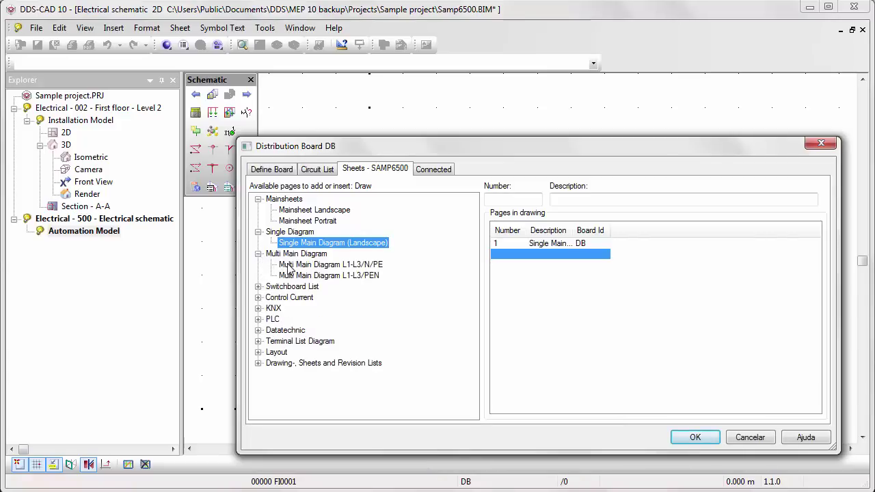
double_click(290, 266)
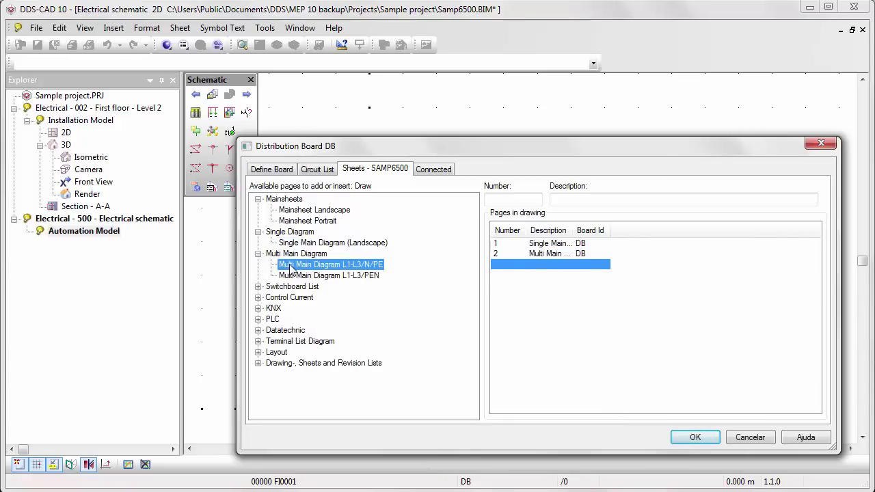
- Confirm the Distribution Board dialog to generate DB's single-line and multi-line diagram sheets
left_click(695, 438)
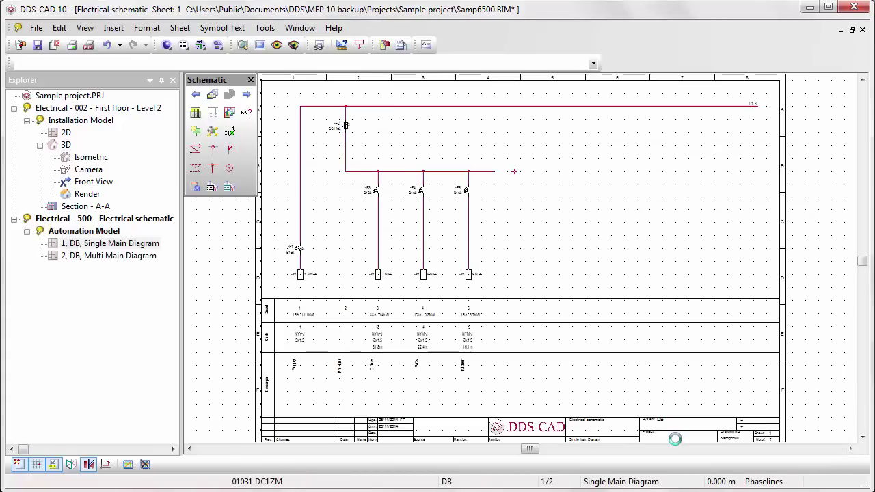